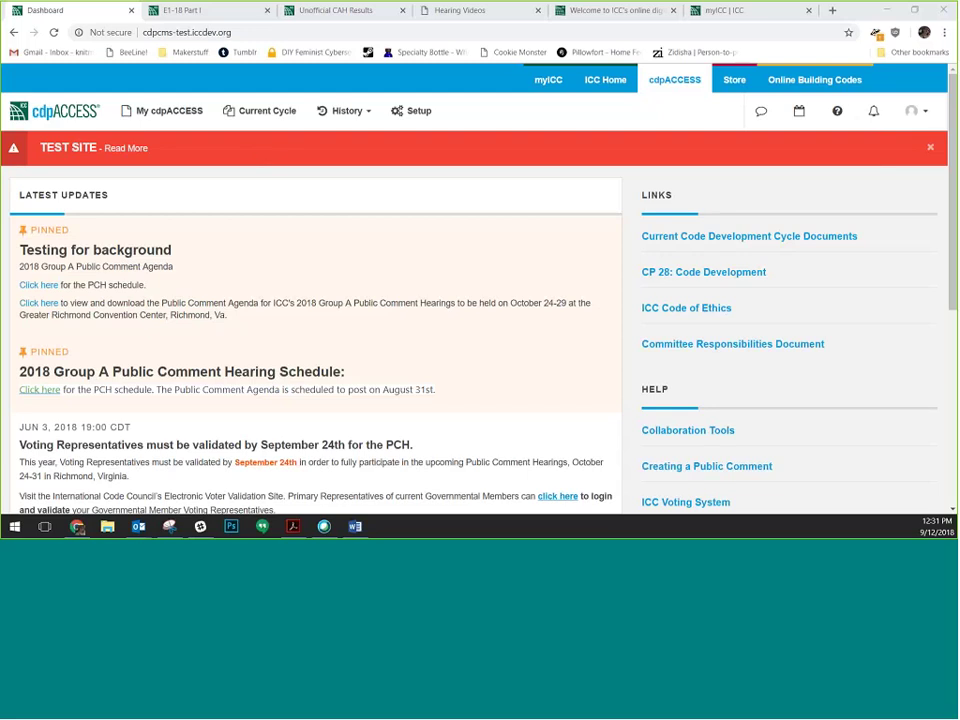
Open the myICC account page and review its My Membership section for membership details
click(625, 11)
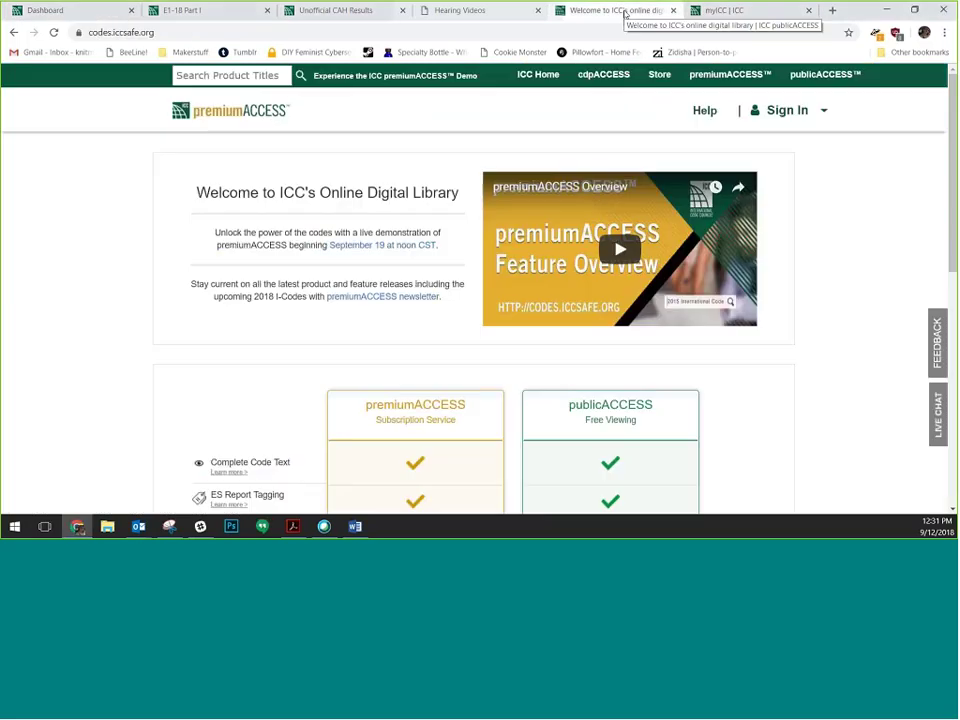
click(728, 10)
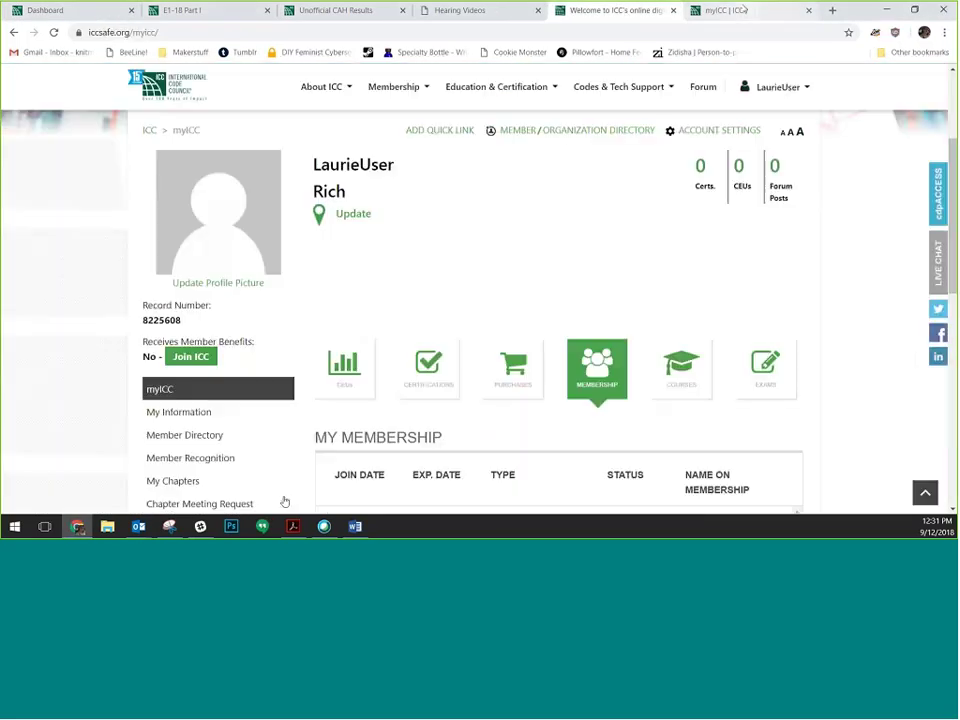
scroll(342, 306, up, 3)
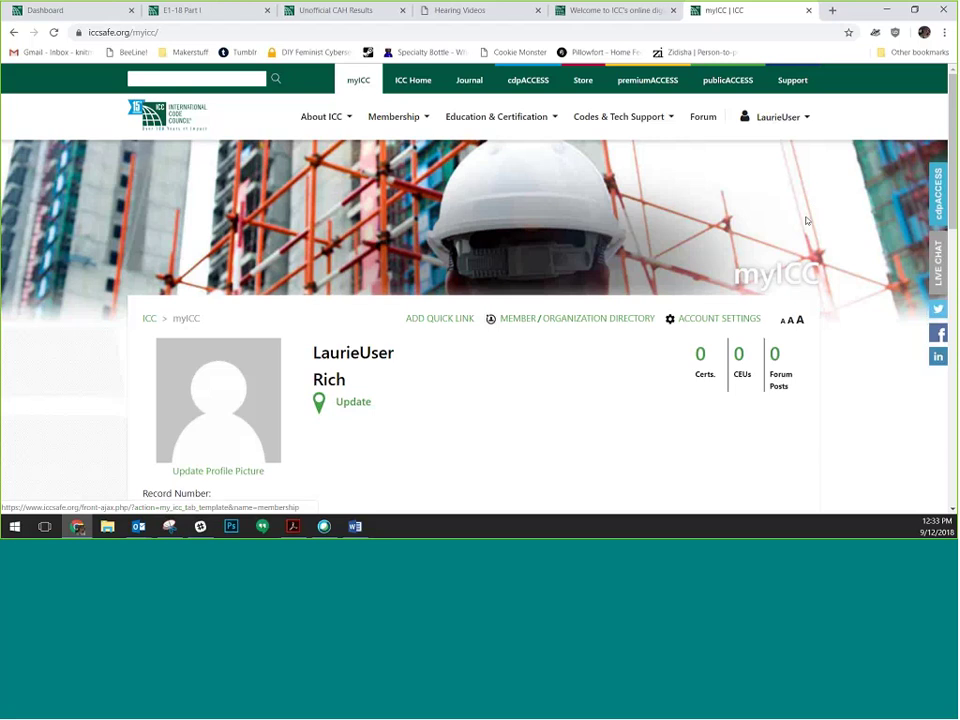
scroll(604, 306, down, 3)
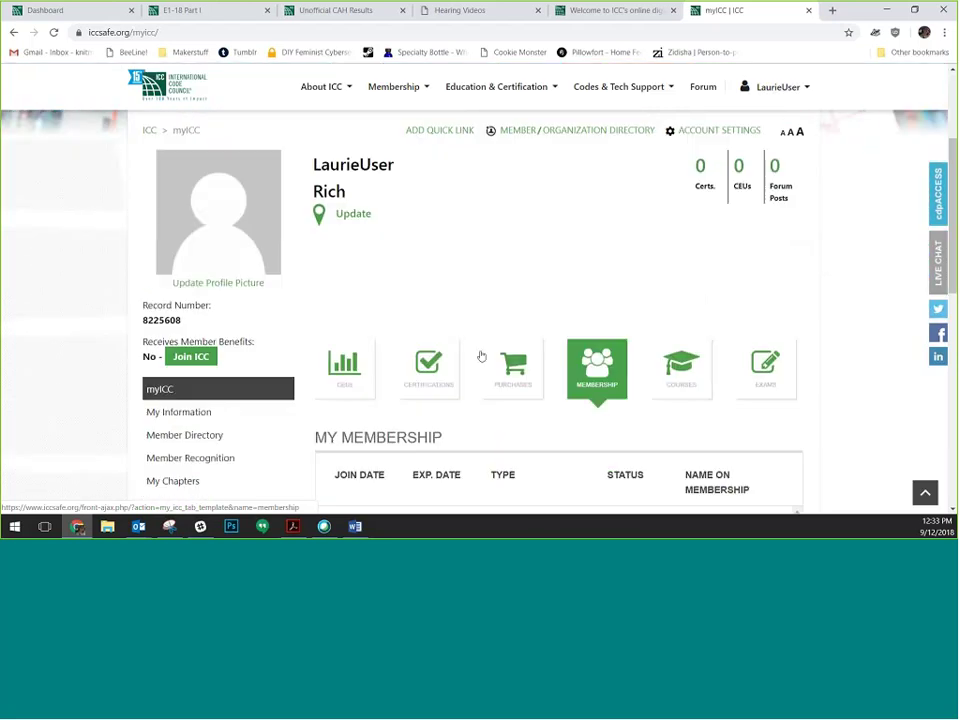
scroll(608, 258, down, 2)
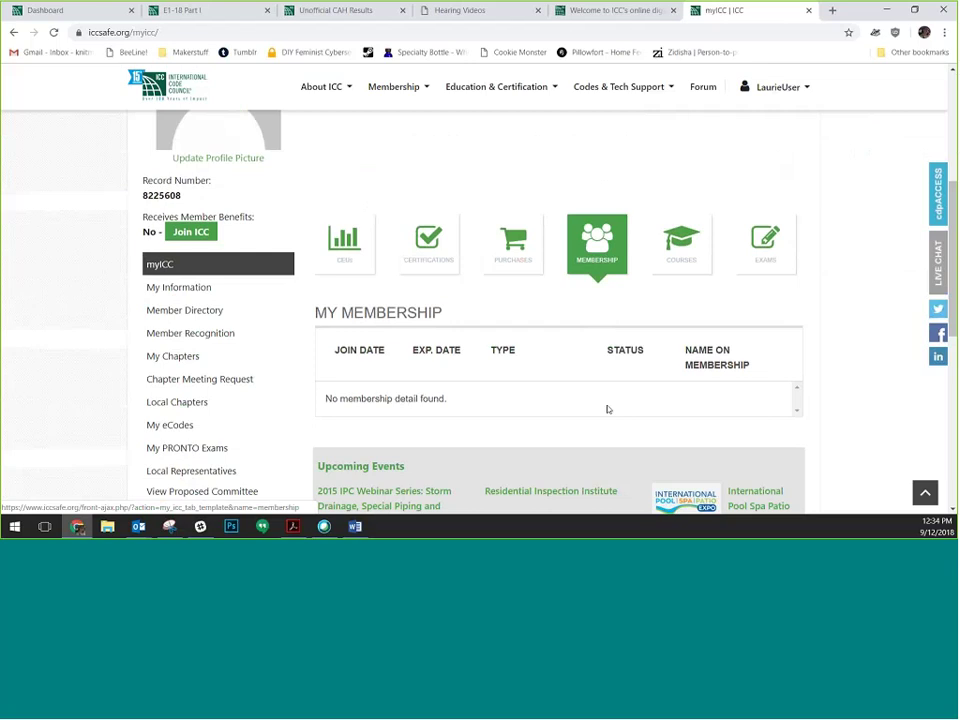
scroll(625, 385, up, 1)
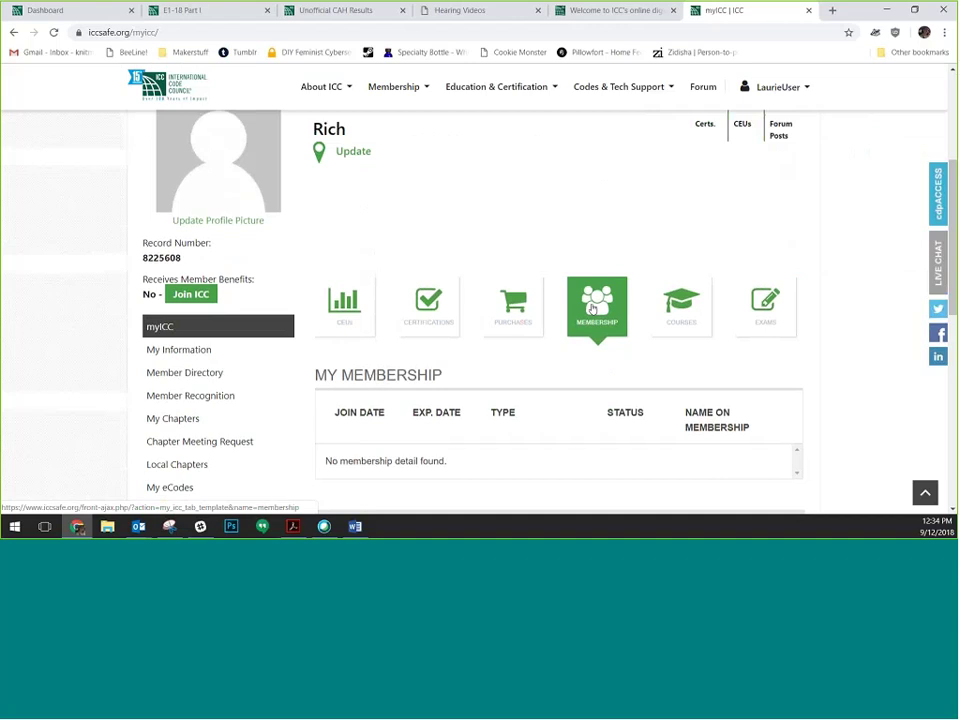
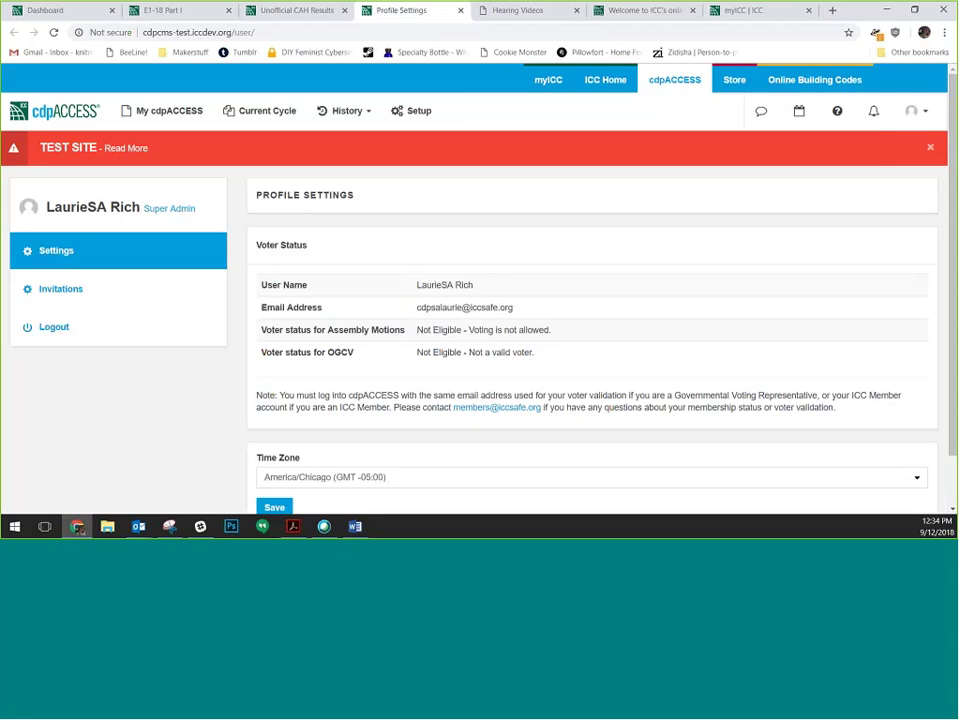
Check the voter status for OGCV in the cdpACCESS profile settings
drag(416, 285, 535, 353)
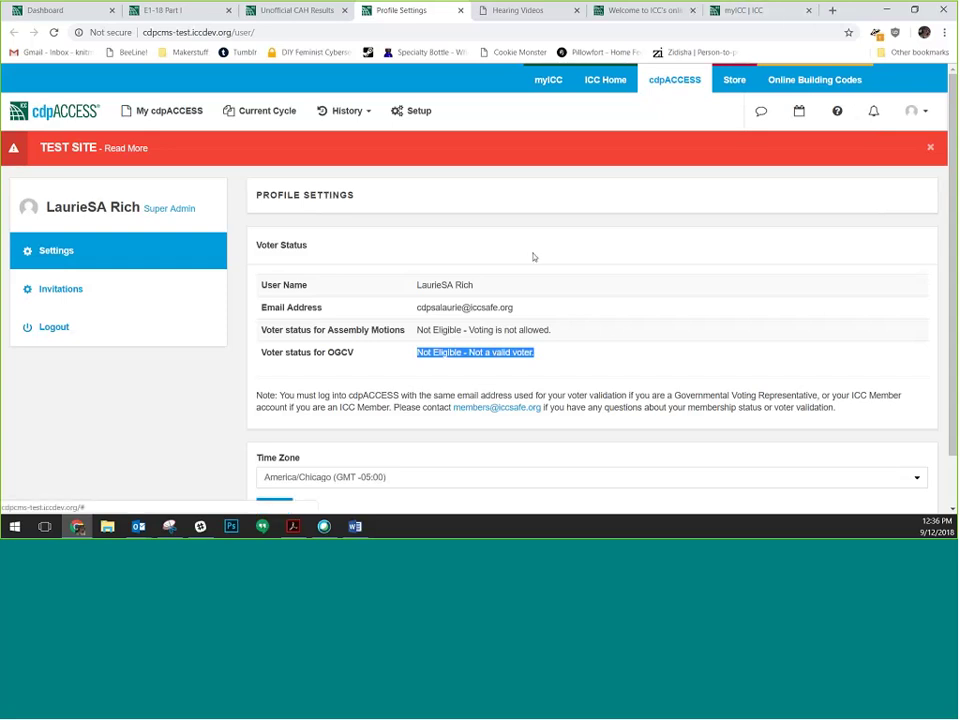
click(533, 257)
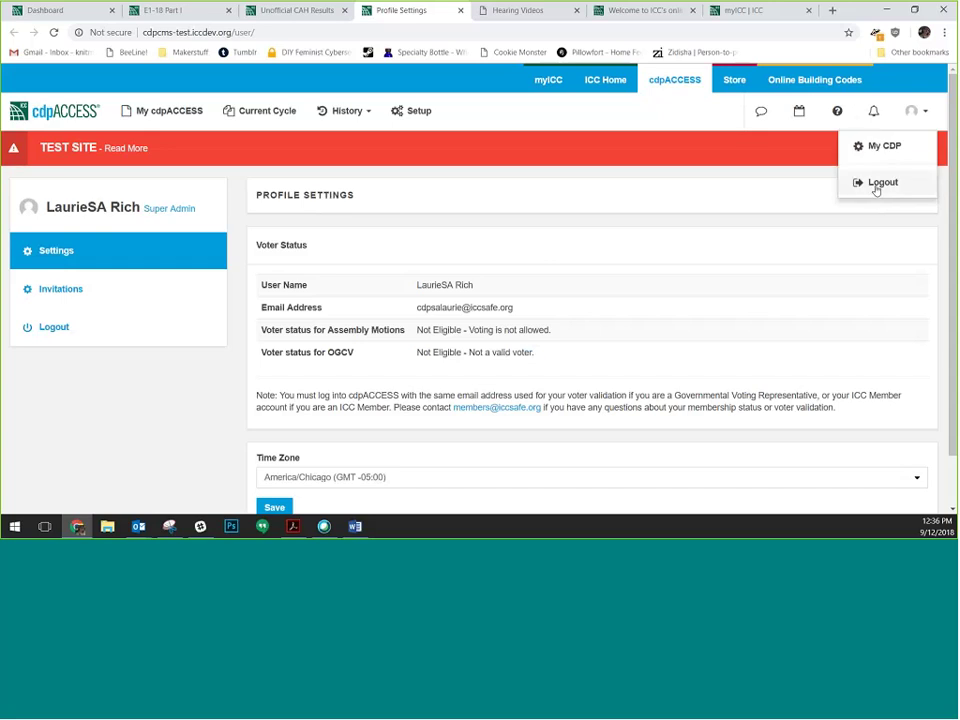
Log out of cdpACCESS and sign back in with a different saved account's username and password
key(F5)
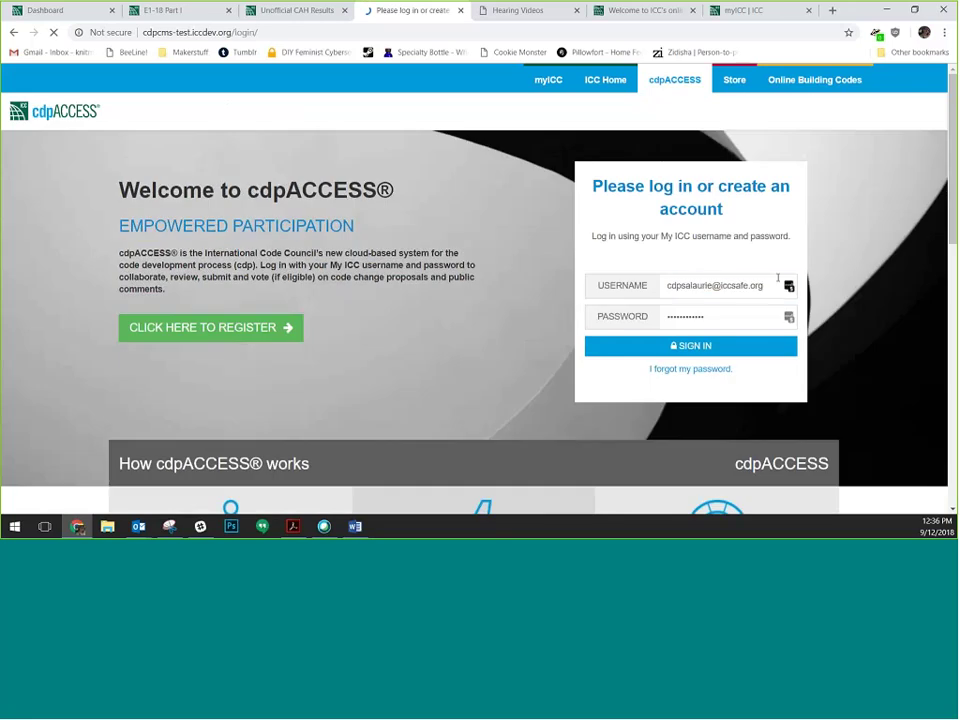
click(789, 286)
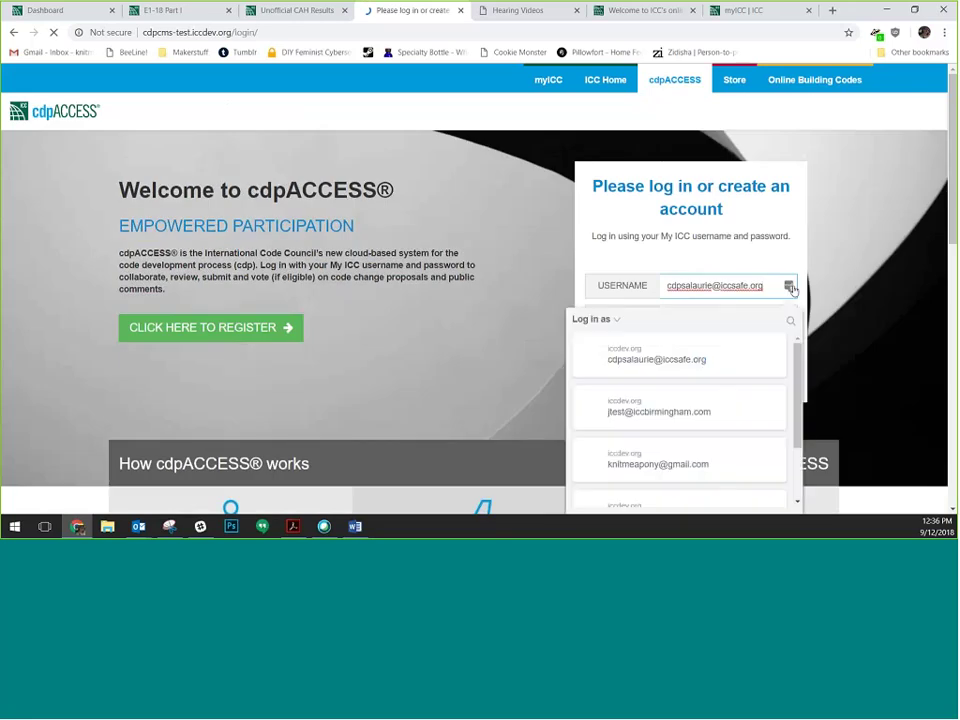
scroll(680, 400, down, 1)
click(651, 414)
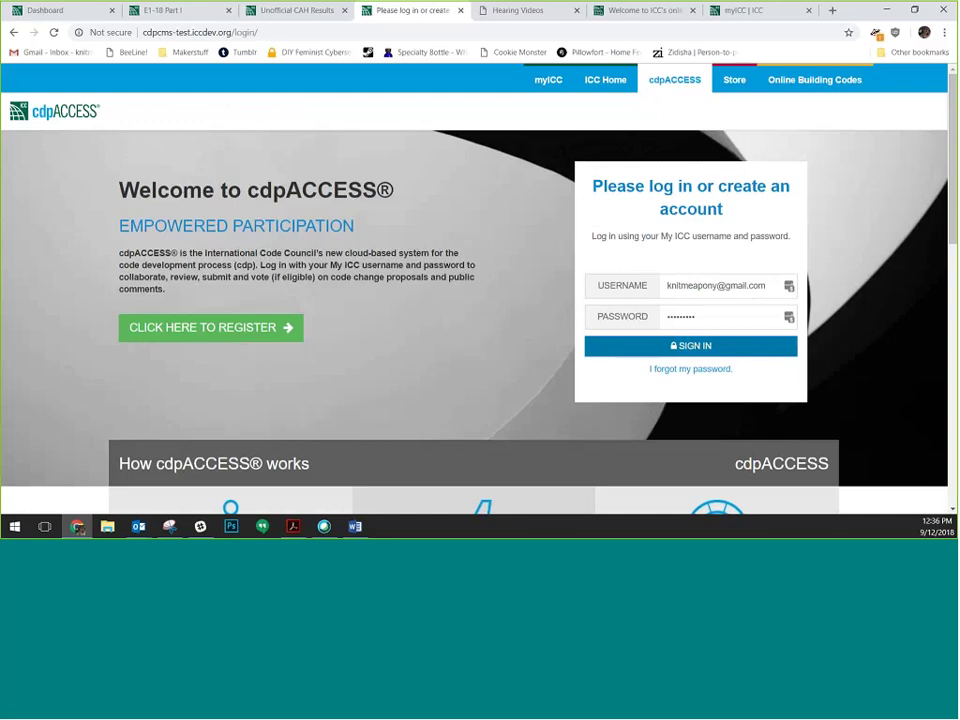
click(690, 345)
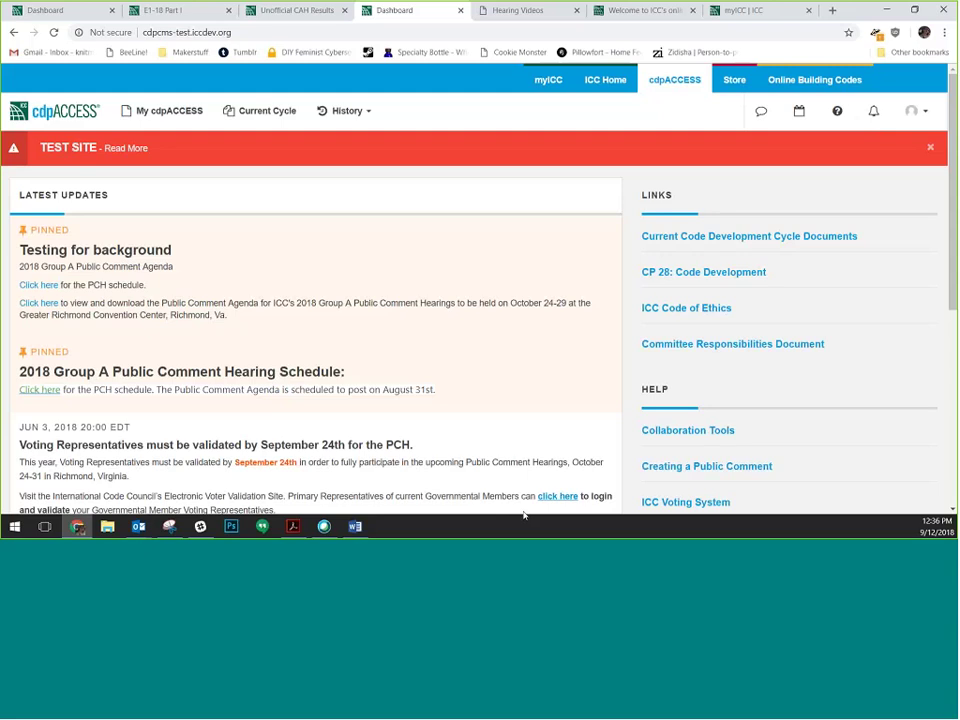
Open the current cycle's CAH Results and filter them by subject matter P - International Plumbing Code
mouse_move(264, 114)
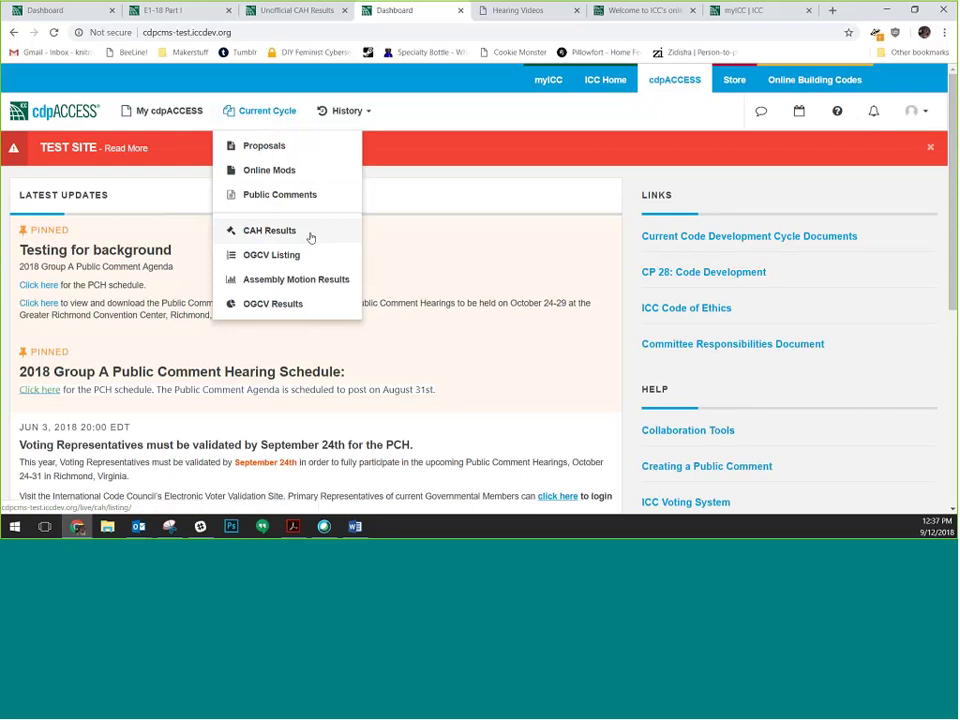
click(309, 235)
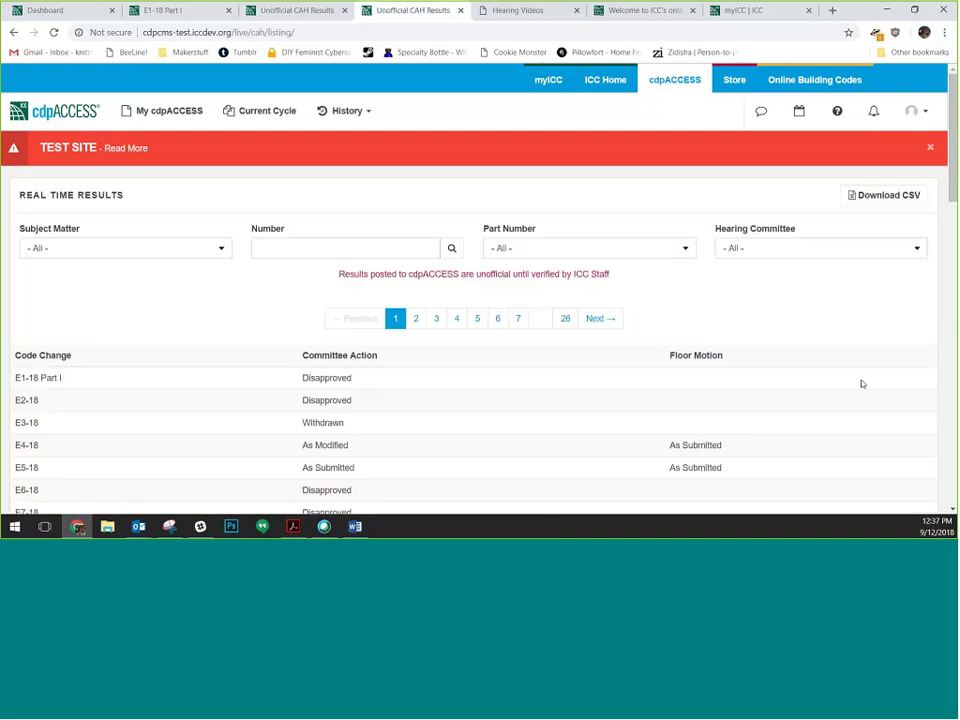
click(45, 248)
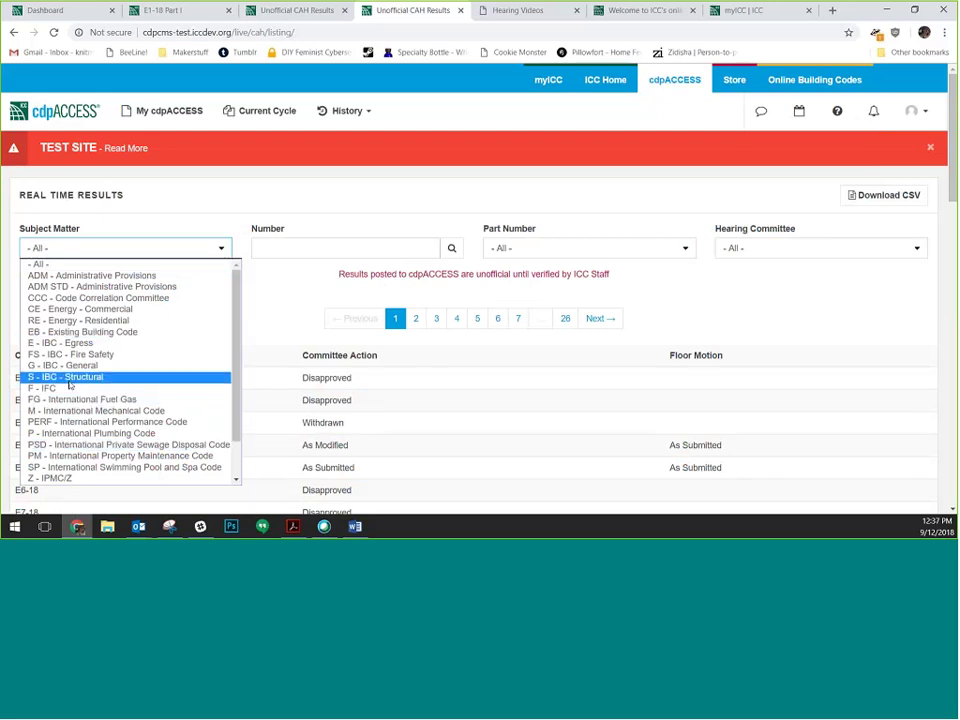
click(60, 433)
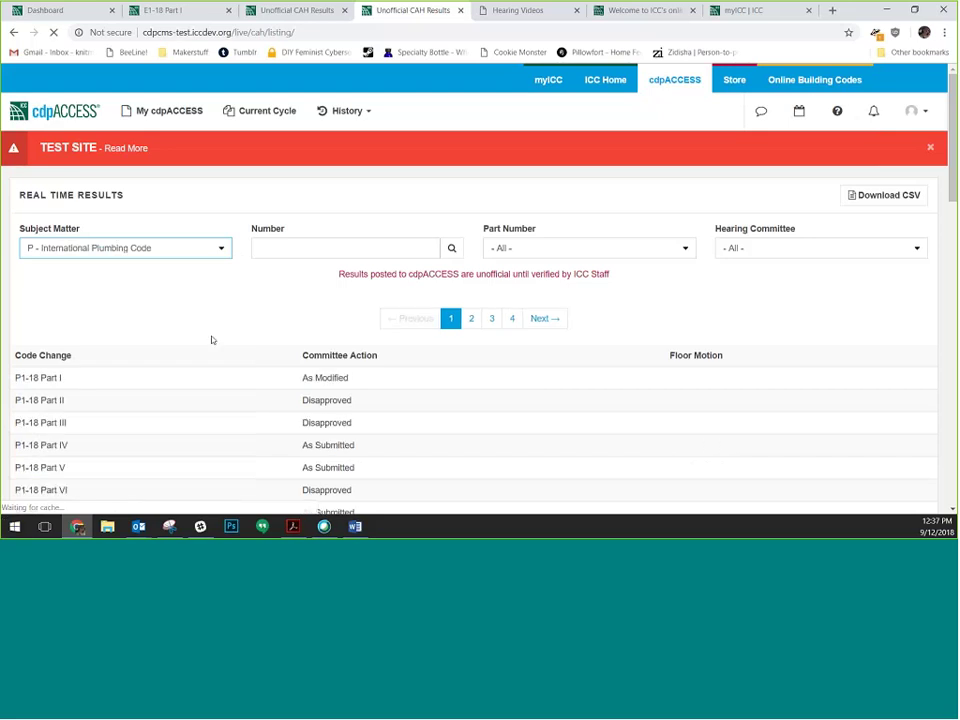
scroll(105, 360, down, 4)
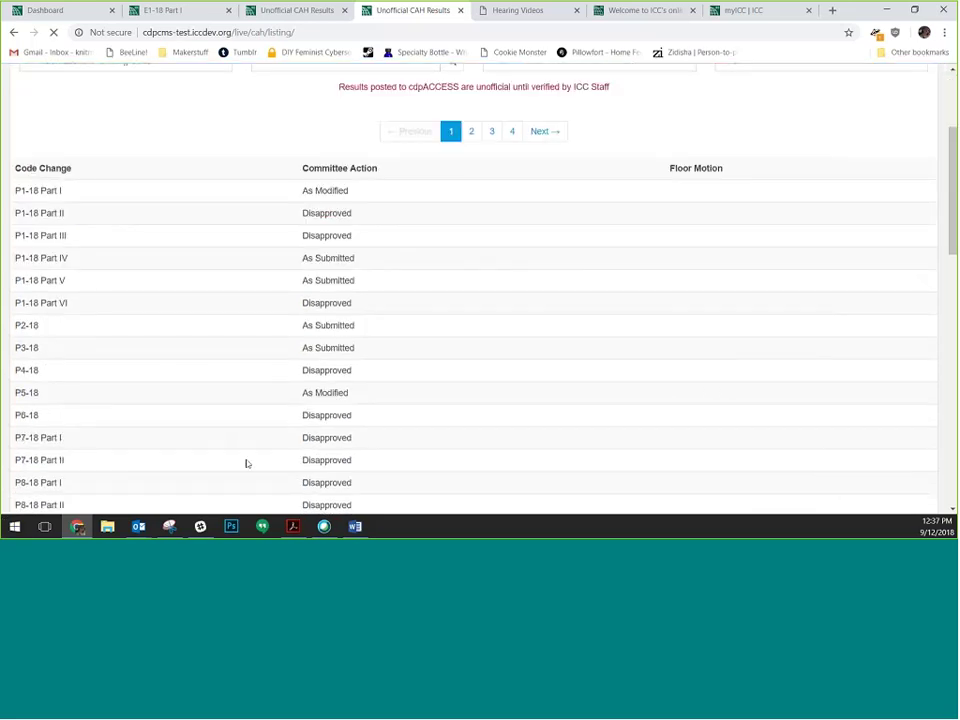
Examine the Number, Part Number and Hearing Committee filter options without changing them
click(297, 182)
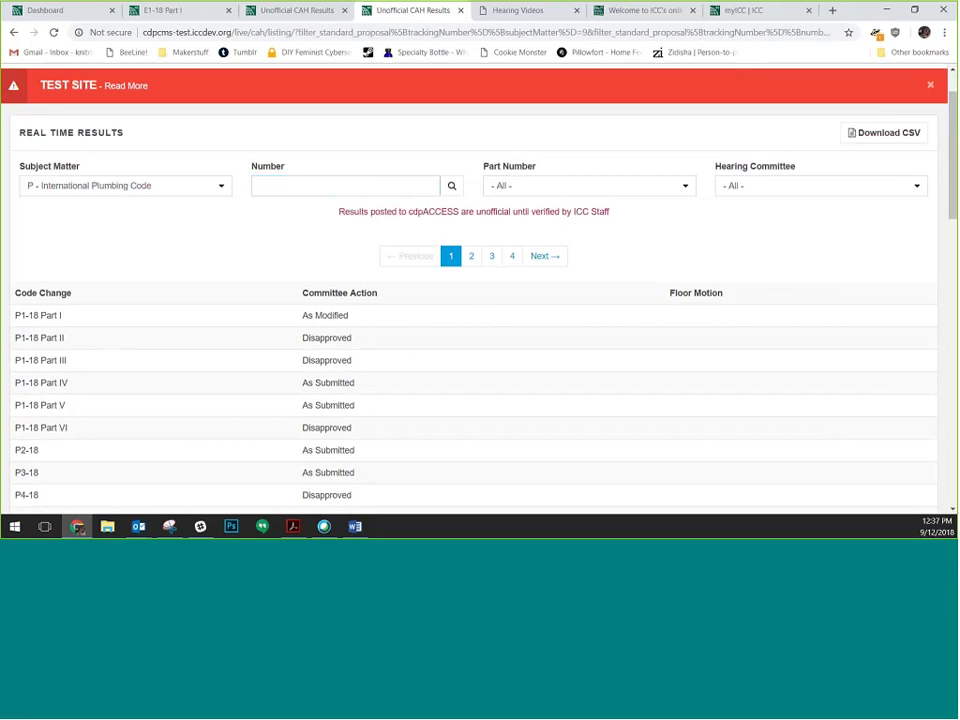
click(614, 187)
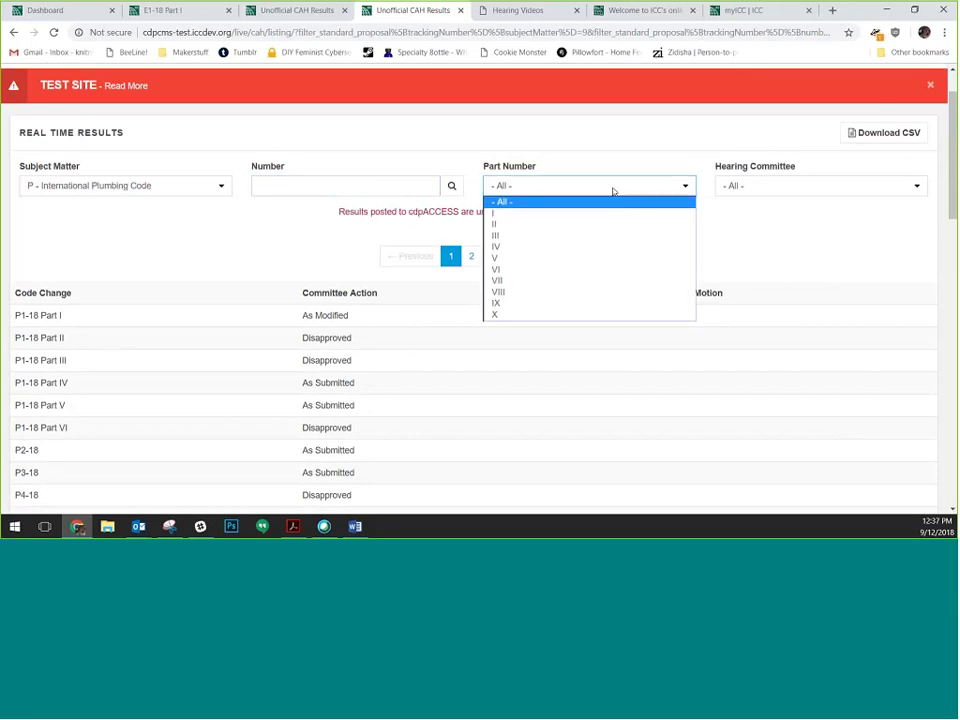
click(614, 190)
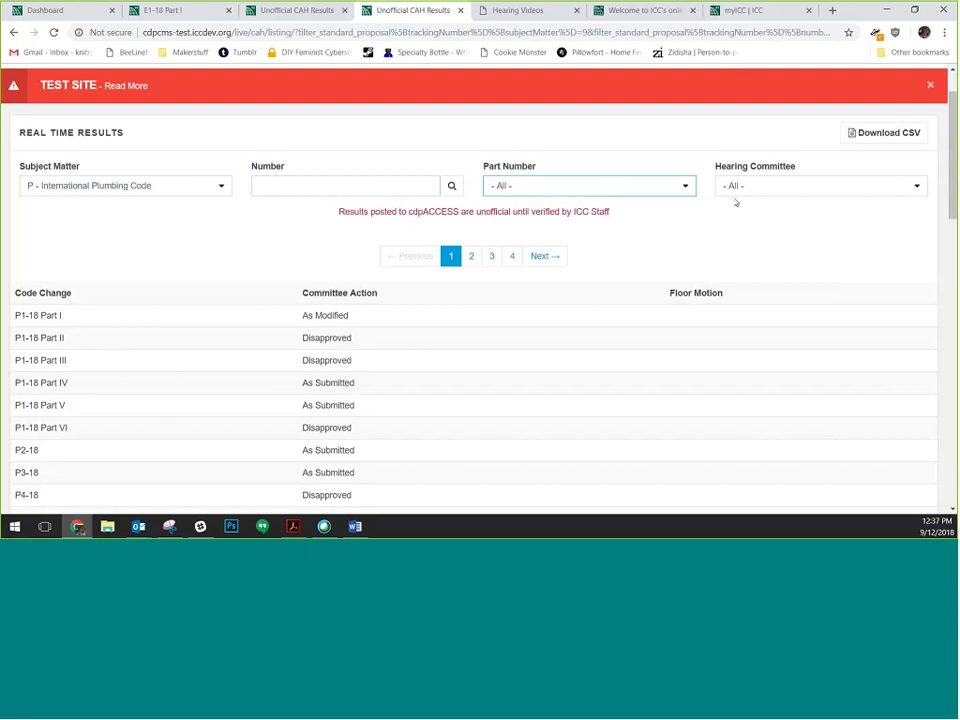
click(740, 193)
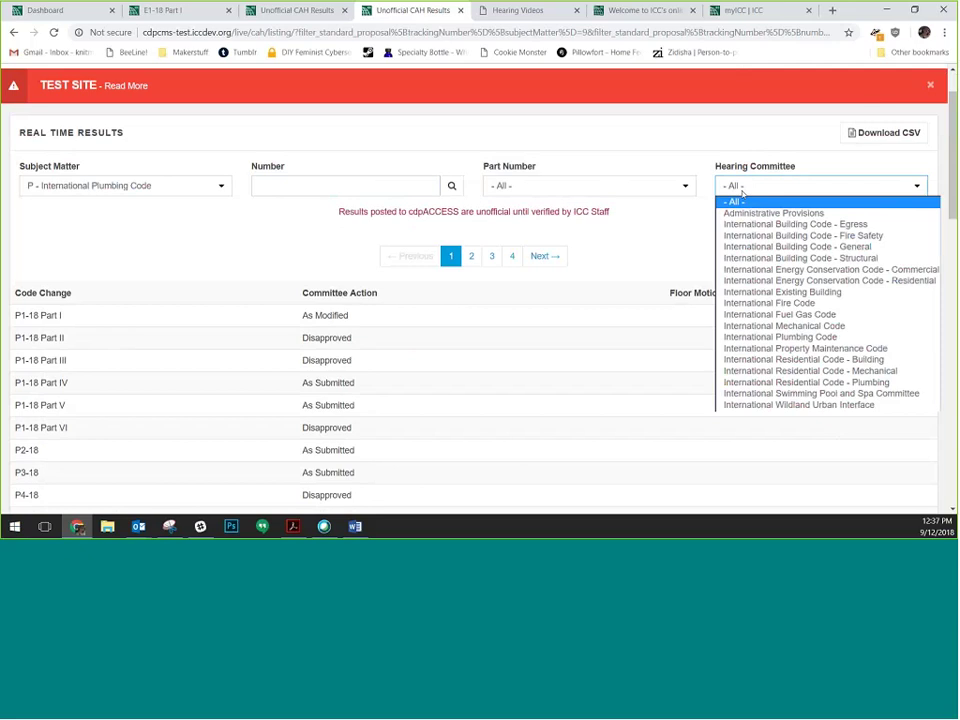
key(Down)
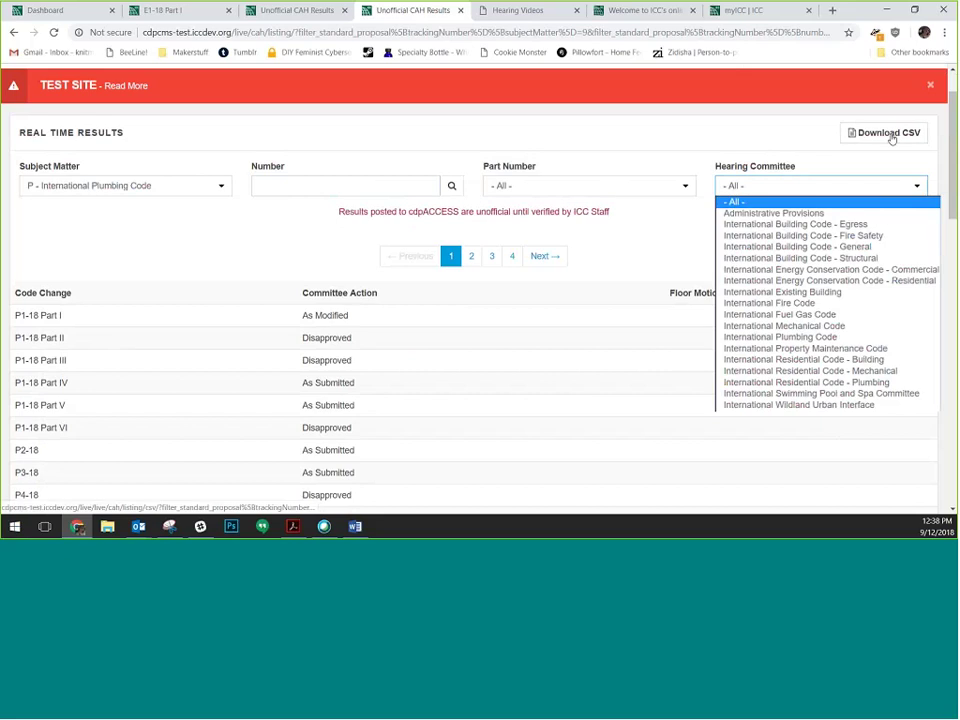
click(716, 145)
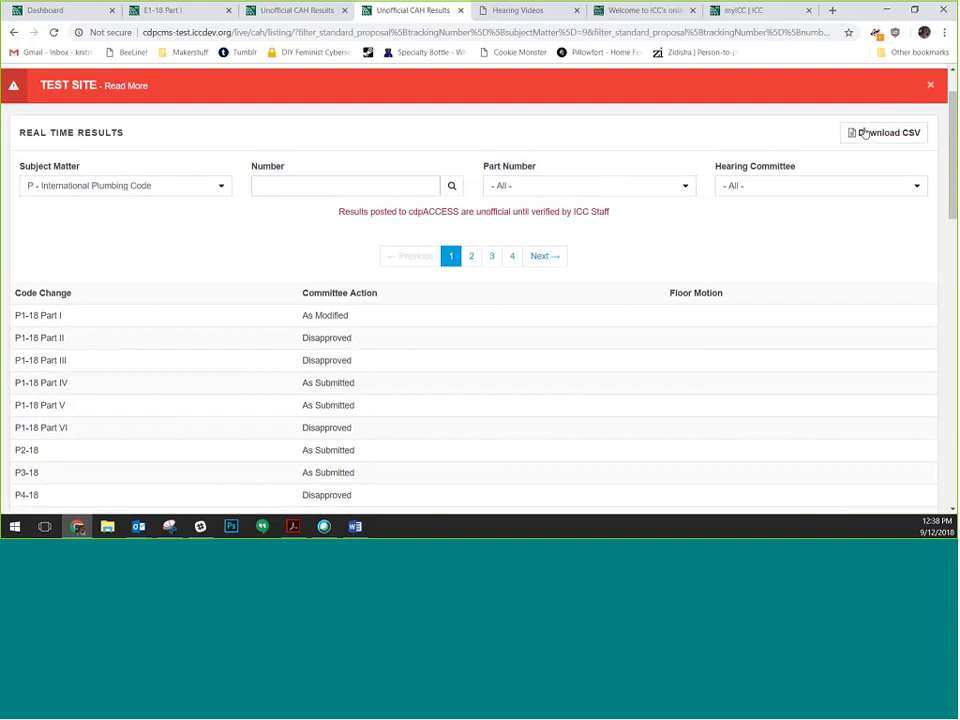
Reset the subject matter filter to All and set the hearing committee to International Plumbing Code
click(138, 187)
click(38, 202)
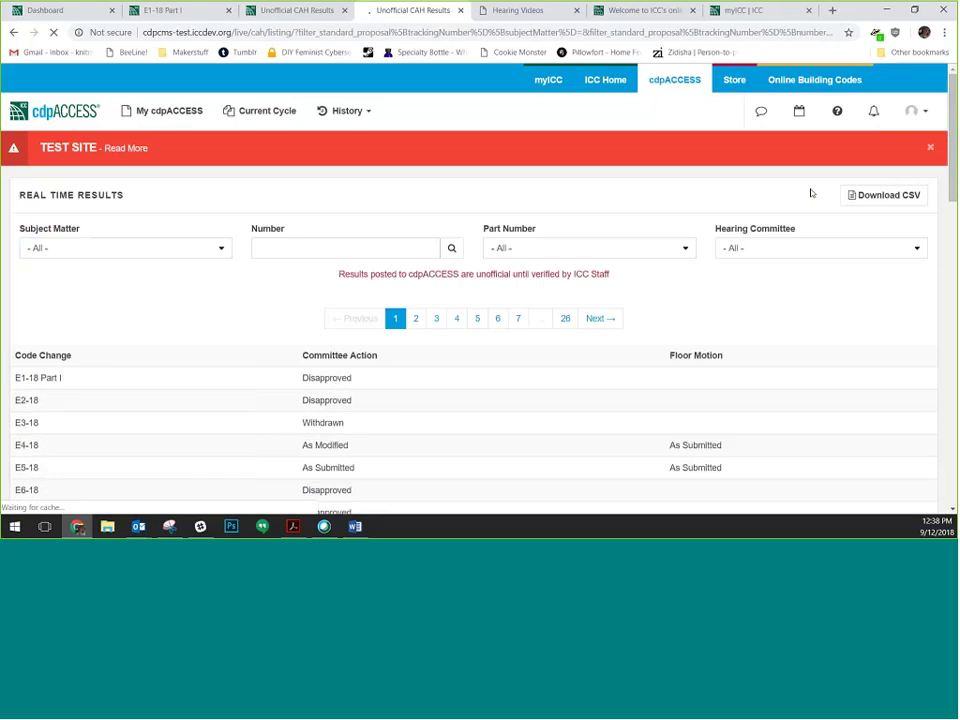
click(758, 243)
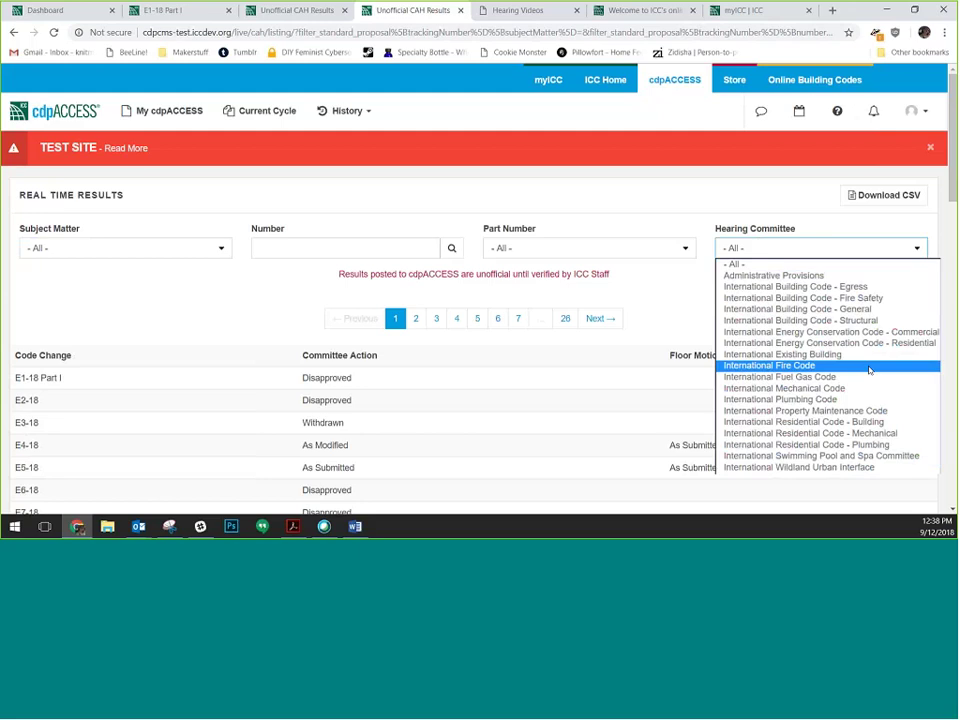
click(869, 399)
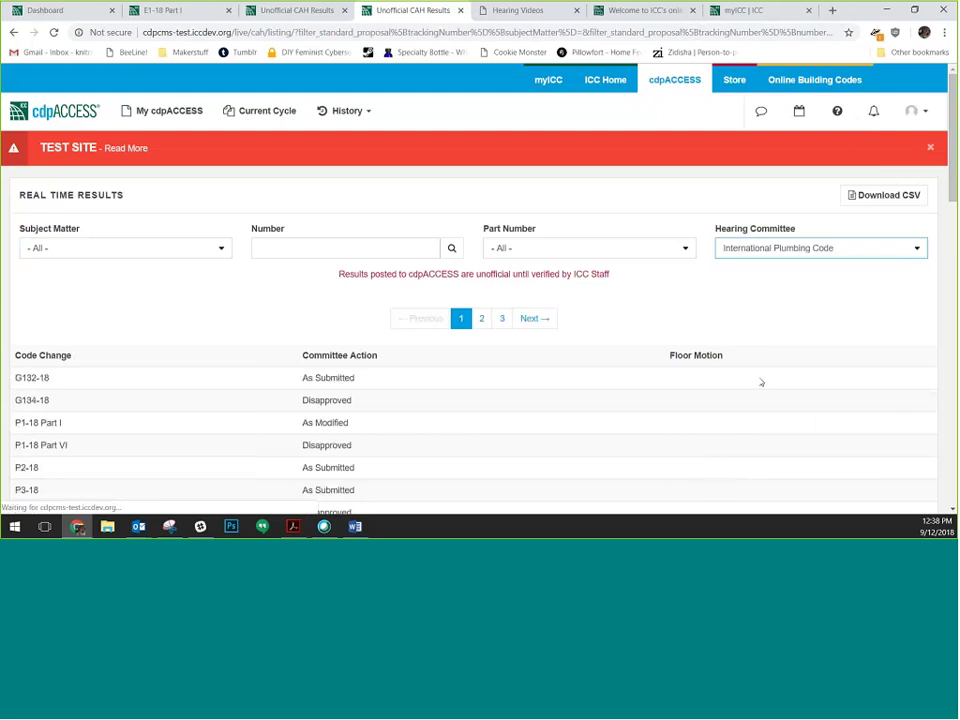
Review the code changes and their committee actions in the filtered International Plumbing Code results
scroll(568, 378, down, 5)
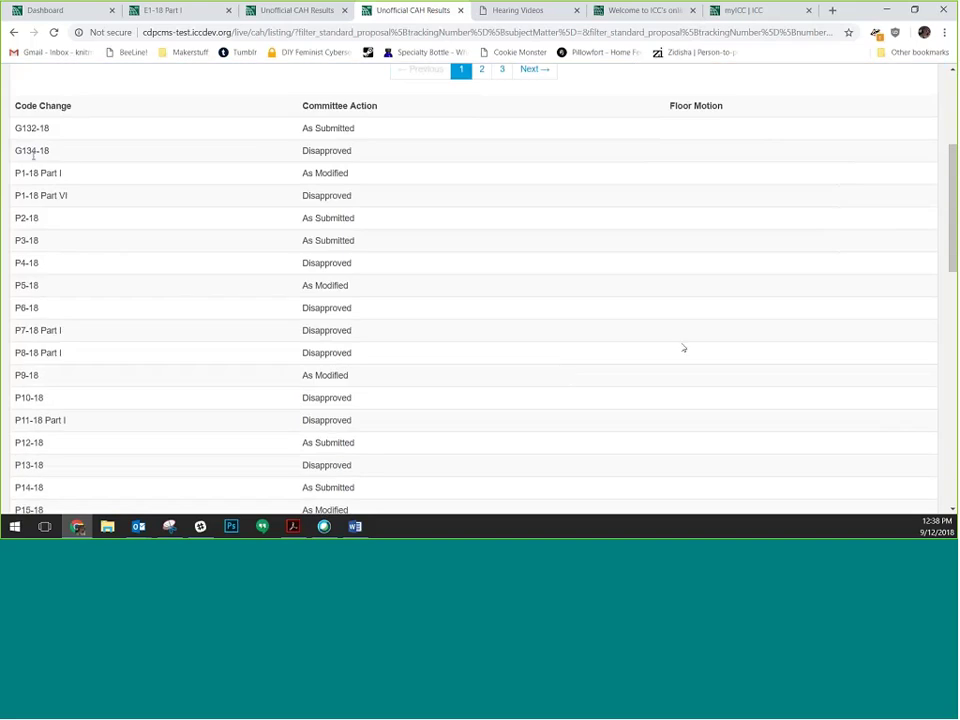
scroll(846, 163, up, 3)
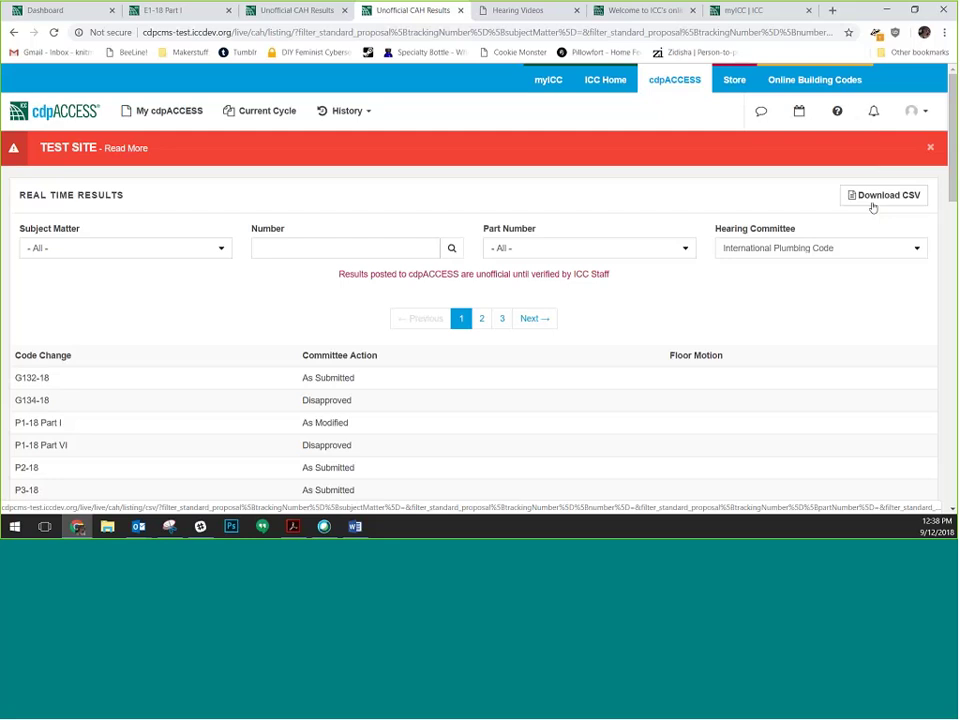
scroll(566, 386, down, 2)
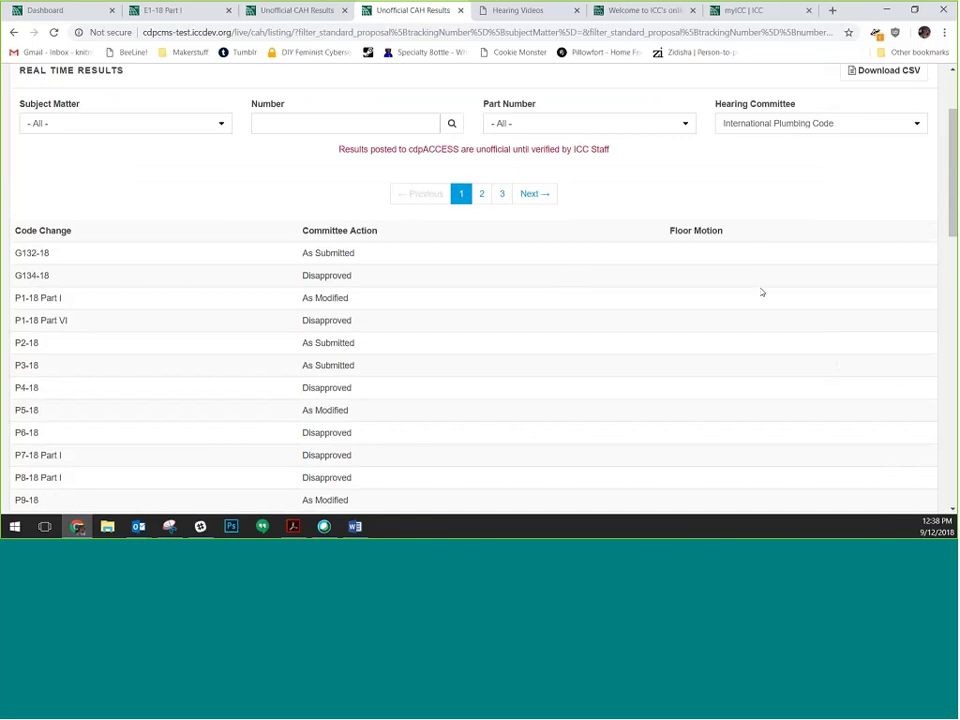
scroll(740, 293, down, 1)
scroll(716, 294, down, 3)
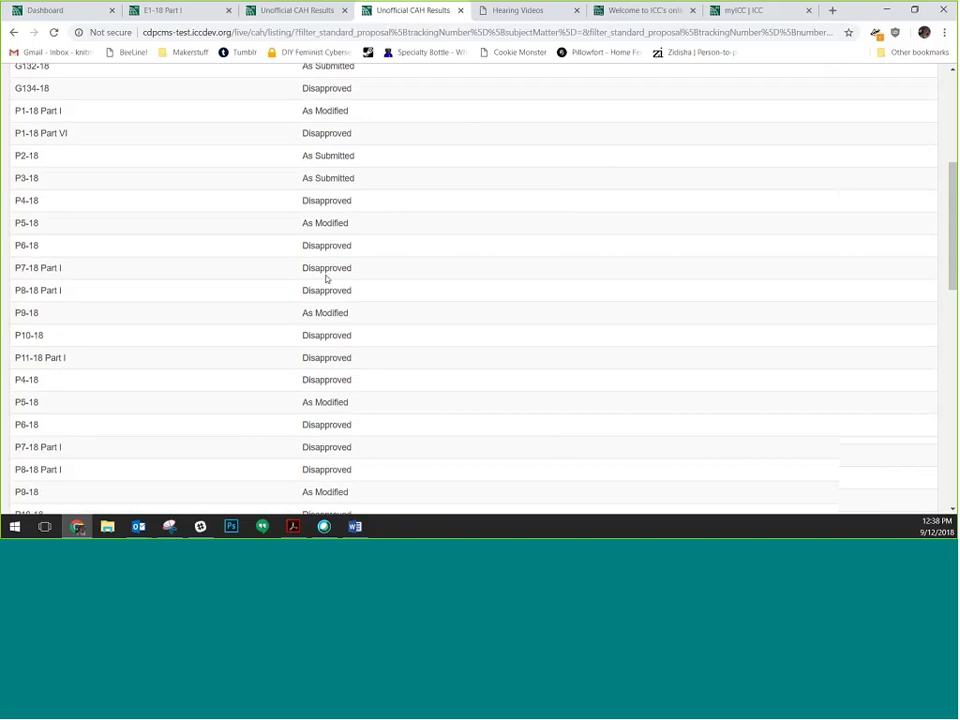
scroll(561, 401, up, 5)
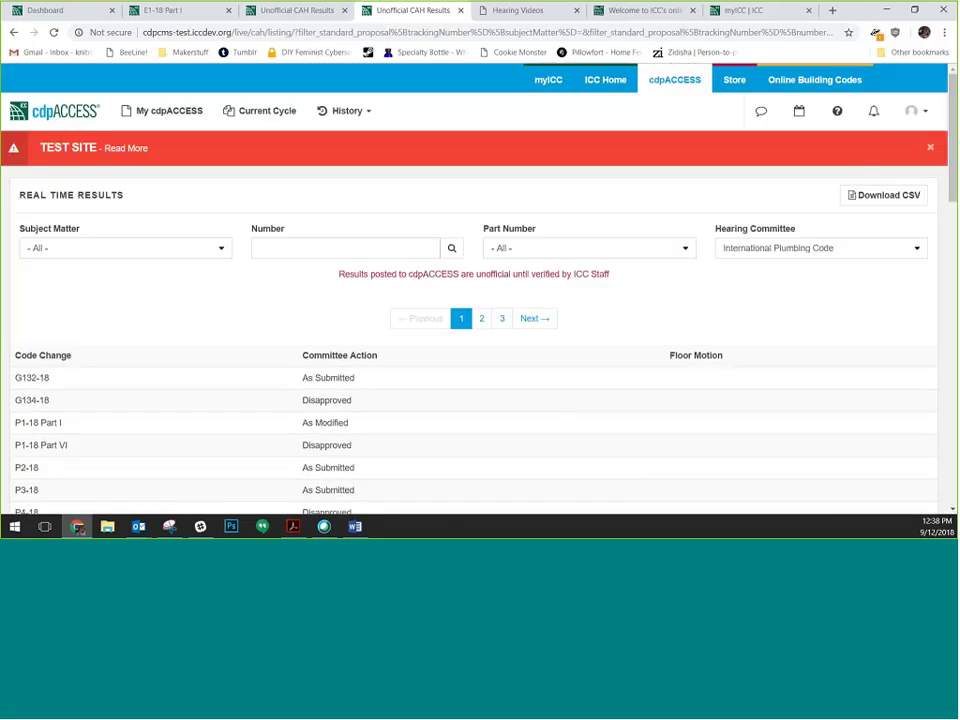
Load the Unofficial PCH Results listing at cdpcms-test.iccdev.org/live/pch/listing/ in place of the CAH results page
click(246, 110)
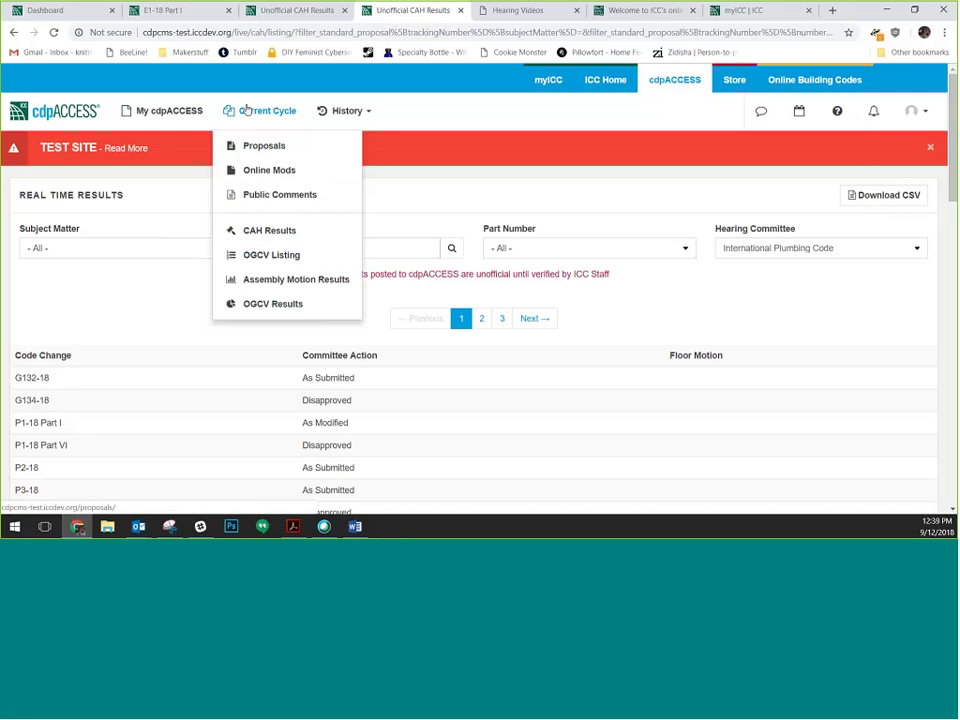
click(244, 33)
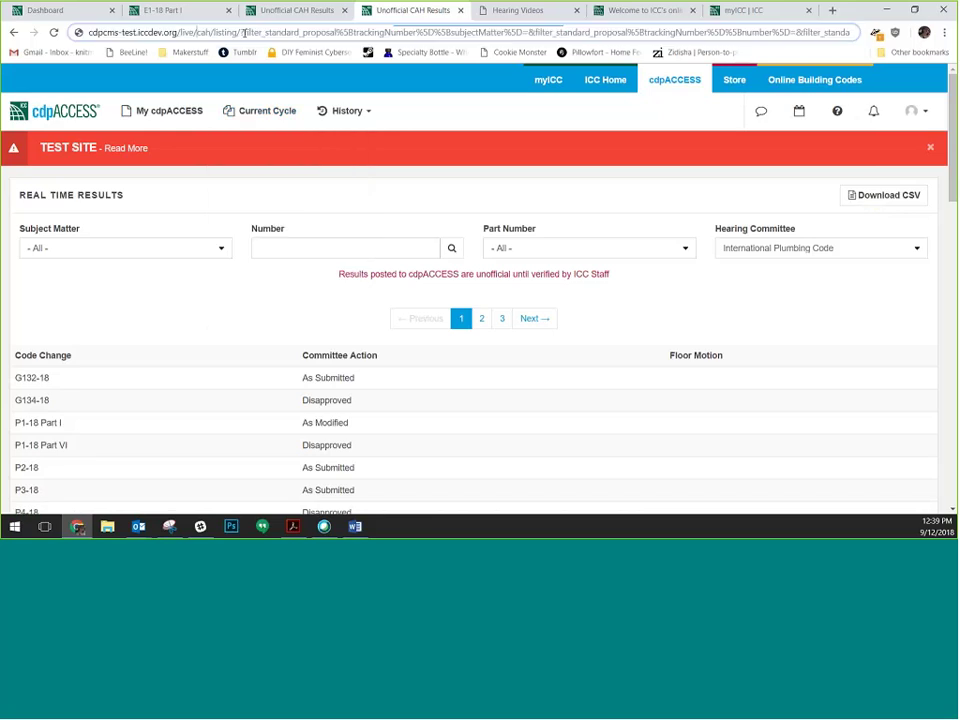
key(BackSpace)
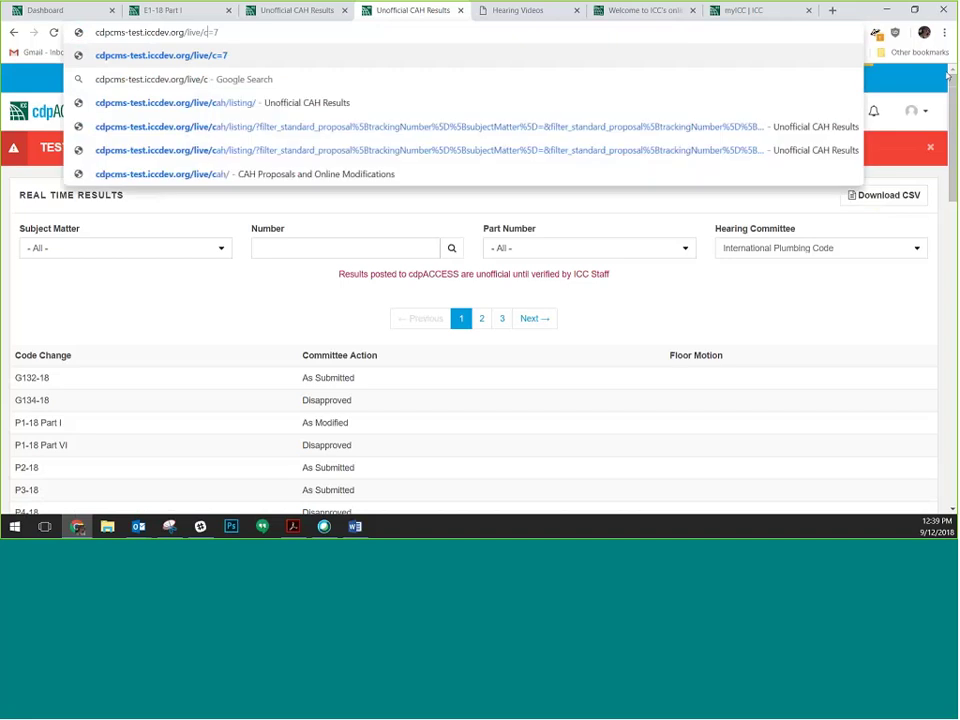
key(BackSpace)
key(BackSpace)
key(Return)
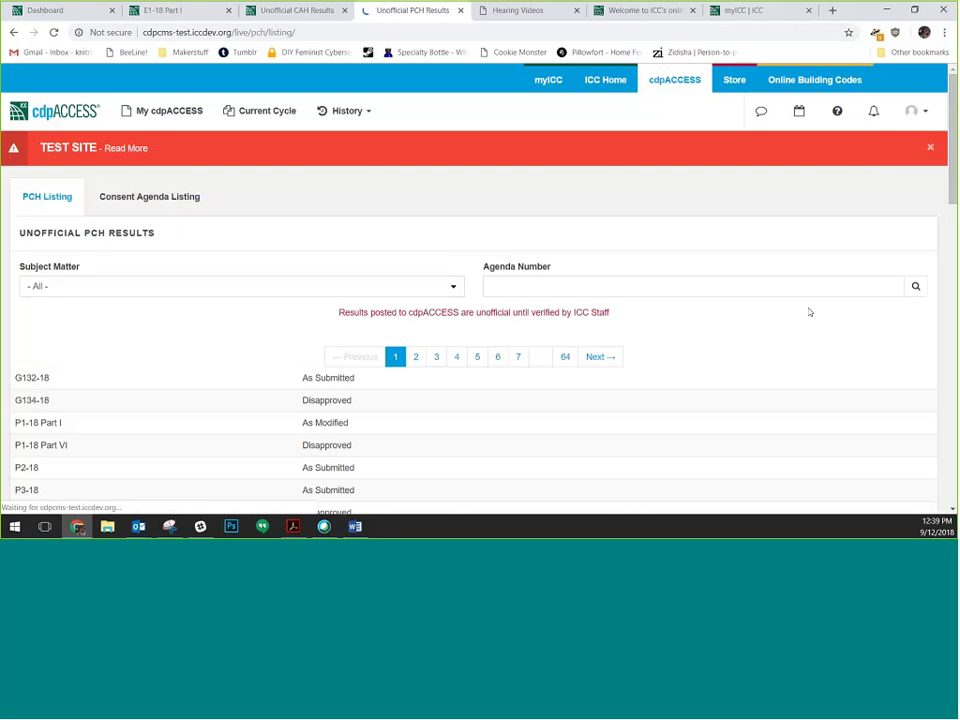
Examine the PCH Action and OGCV Results columns of the Unofficial PCH Results listing, starting with E1-18 Part I
scroll(750, 370, down, 2)
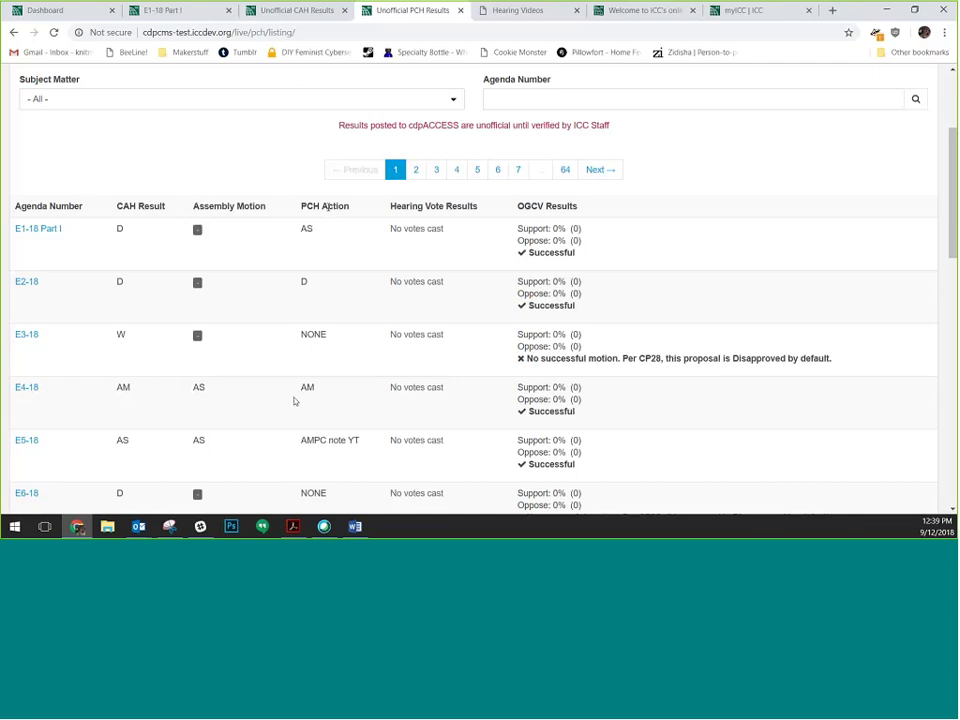
drag(301, 228, 322, 239)
click(305, 218)
scroll(669, 439, down, 1)
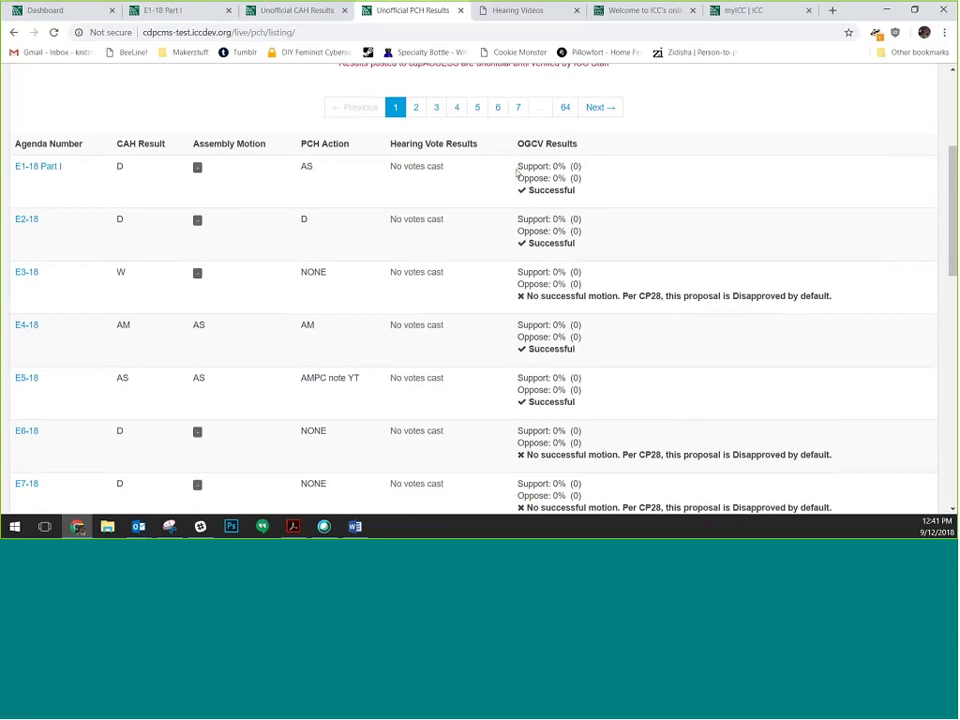
triple_click(517, 170)
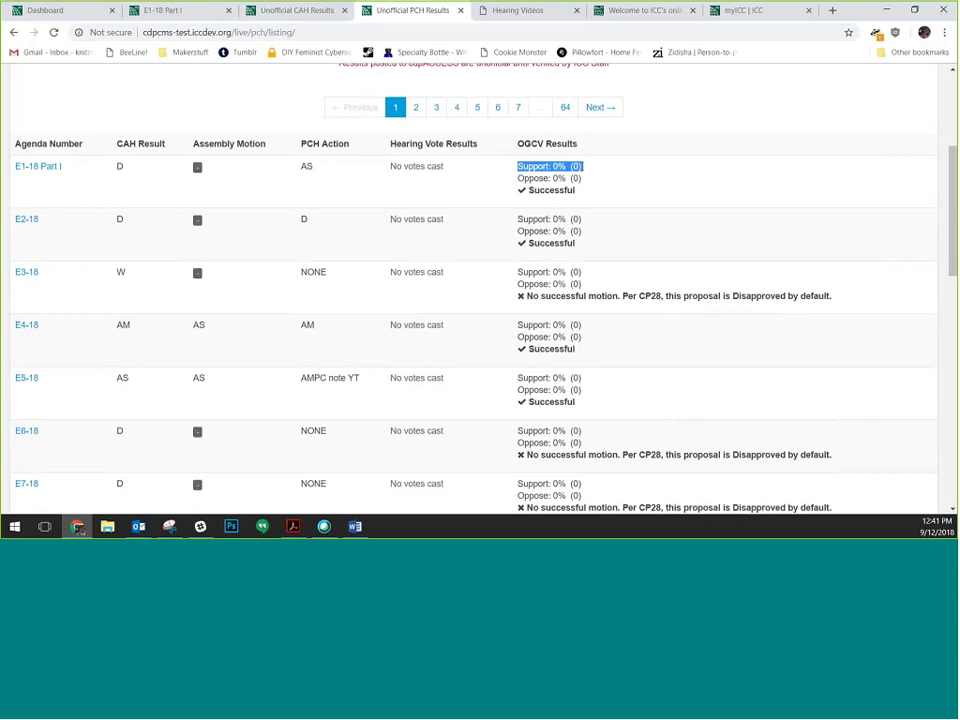
scroll(581, 171, up, 1)
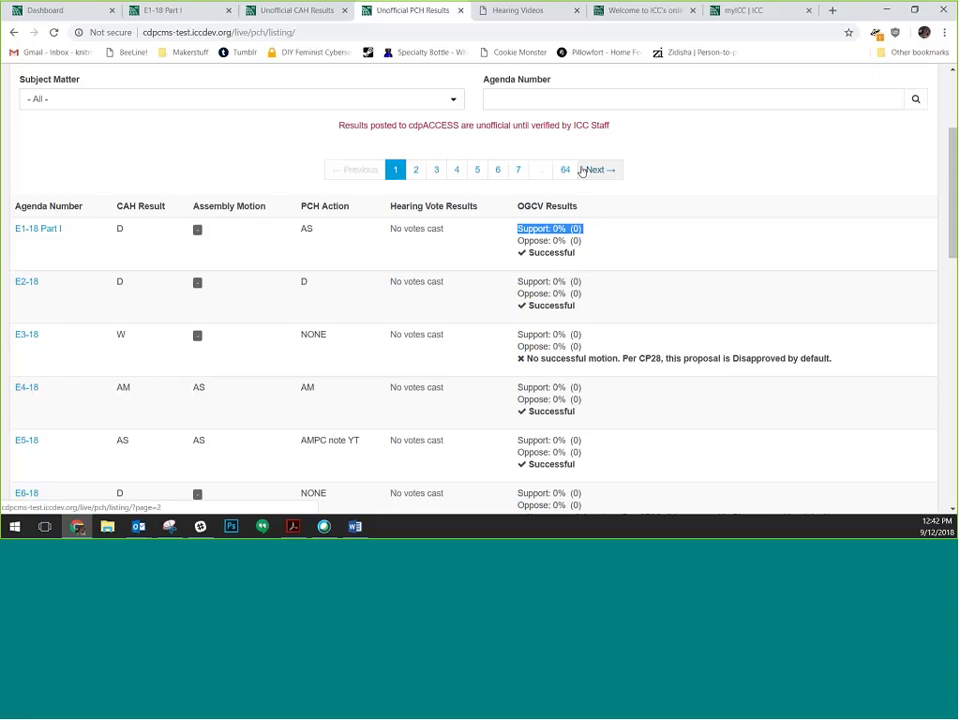
scroll(380, 288, up, 2)
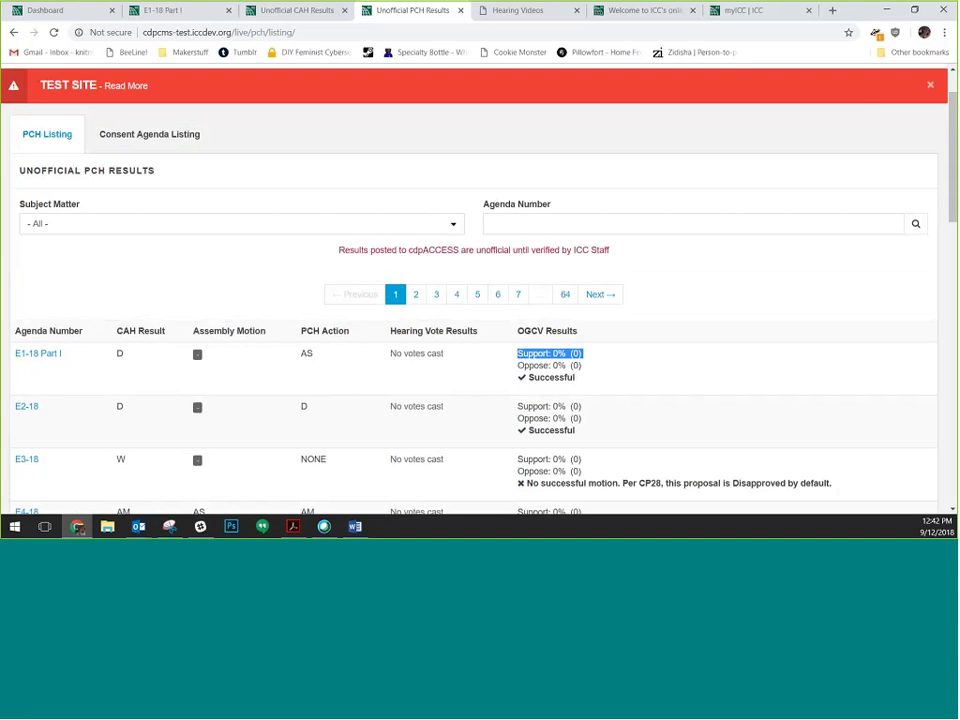
Open the Consent Agenda Listing and review its agenda numbers, proponents and CAH results
scroll(448, 424, up, 1)
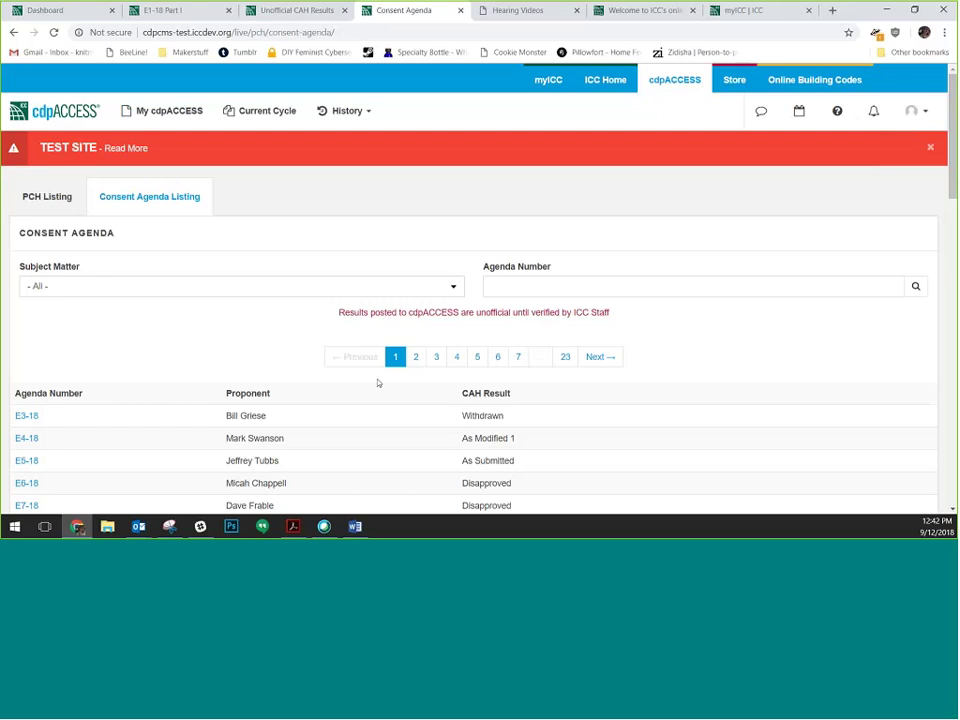
scroll(379, 384, down, 1)
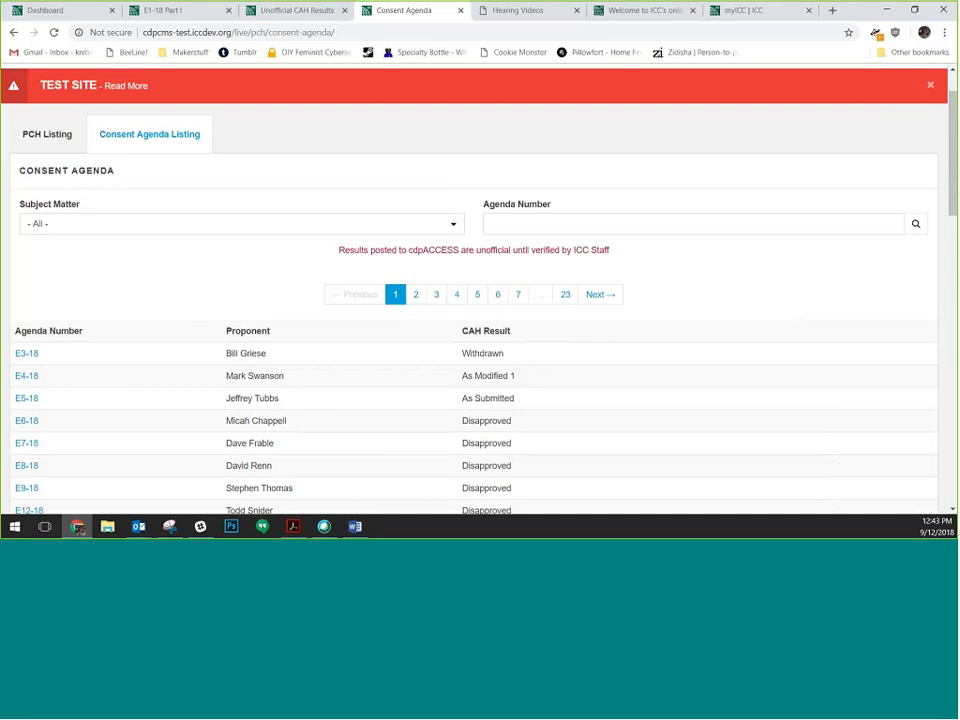
scroll(452, 306, up, 1)
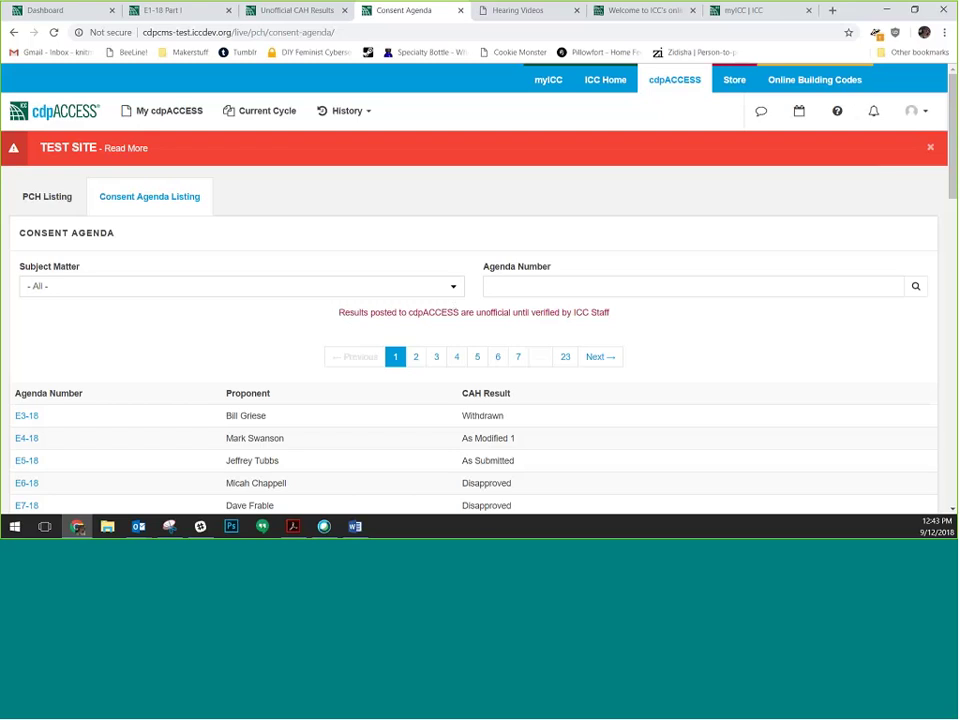
Open the current cycle's OGCV Listing and examine its Subject Matter and Agenda Number filters and listed proposals
click(238, 117)
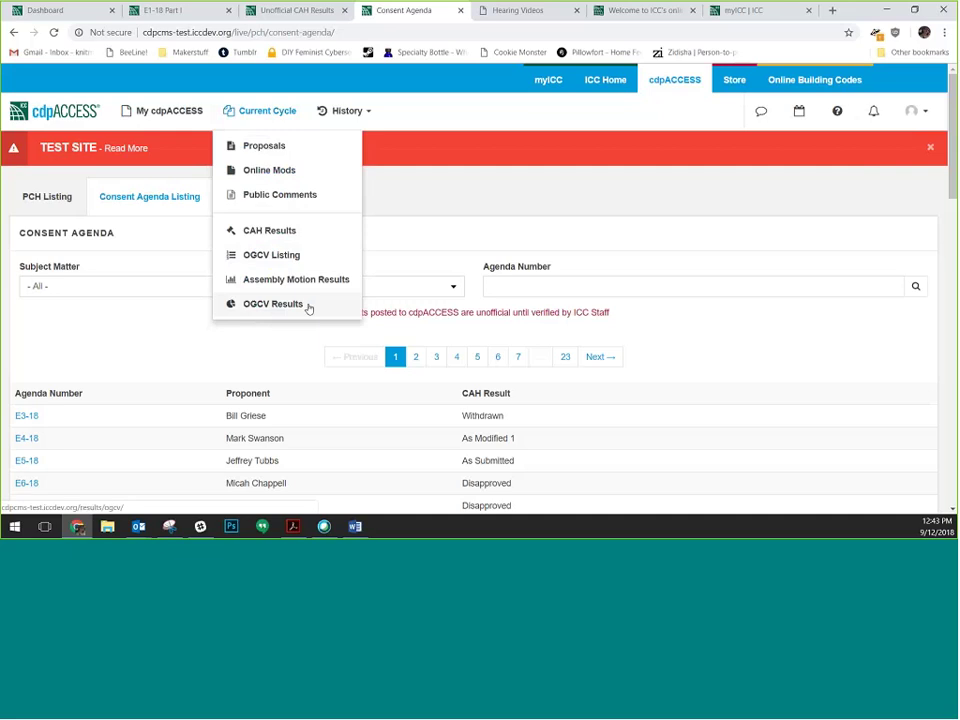
click(266, 256)
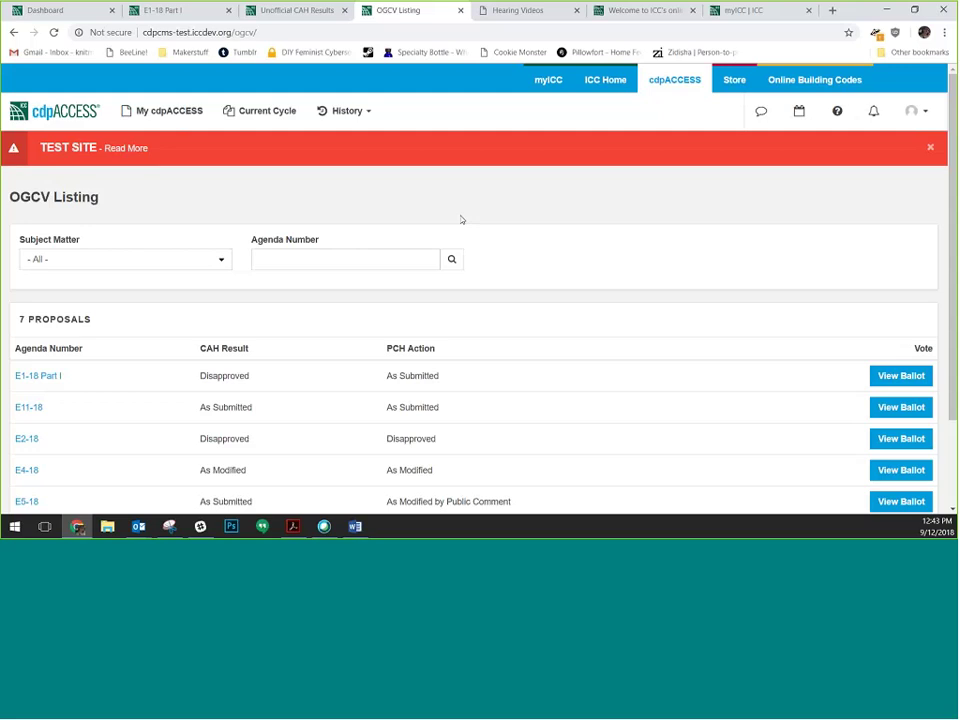
click(125, 259)
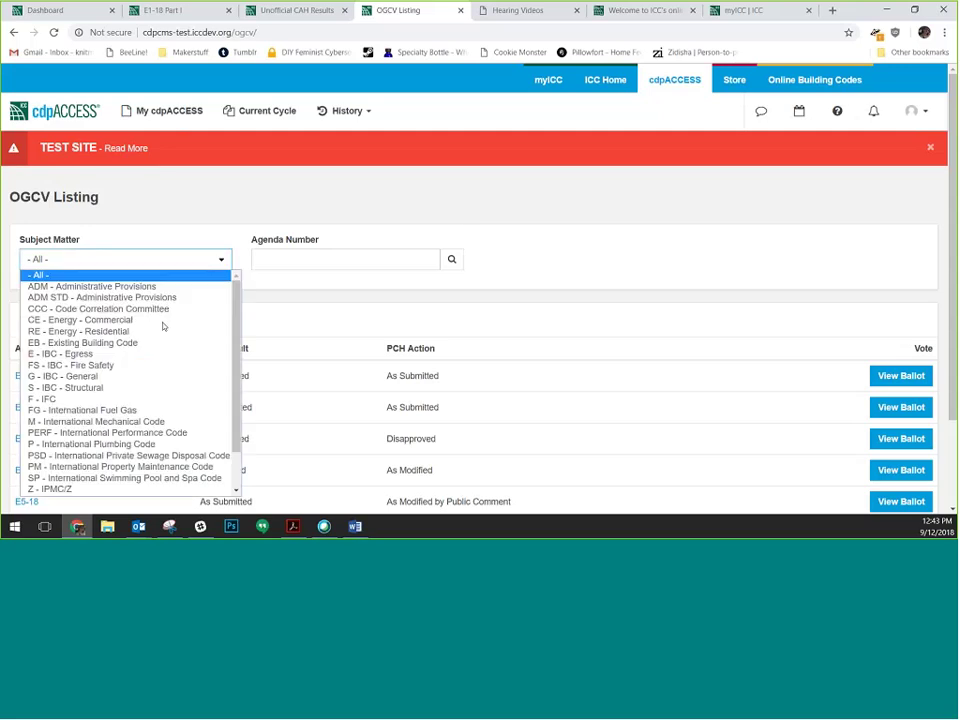
click(308, 255)
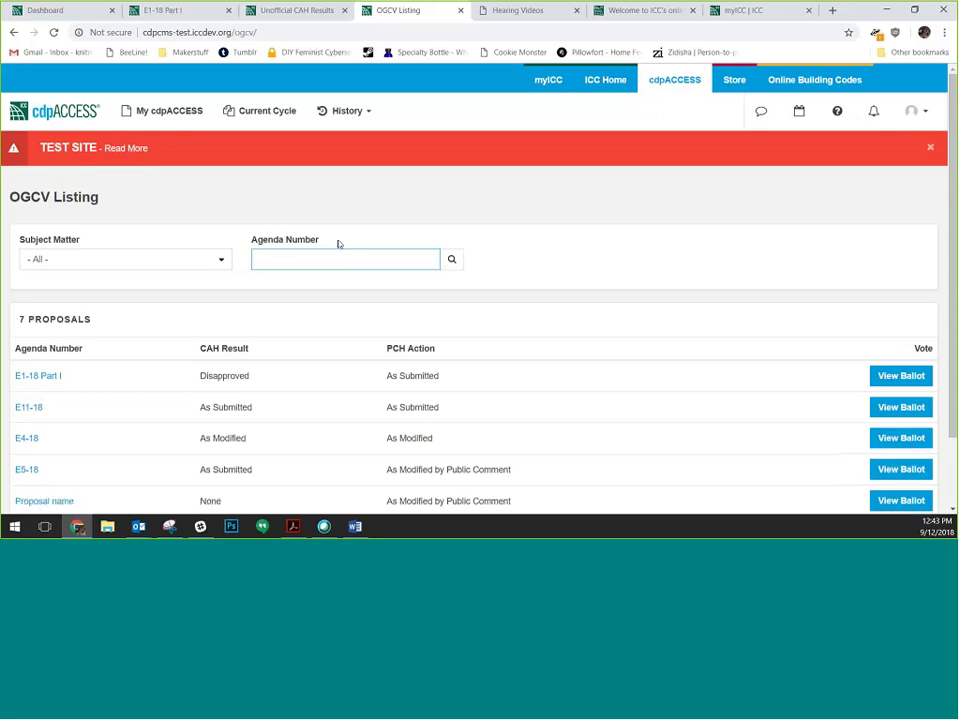
scroll(338, 244, down, 1)
scroll(23, 320, down, 1)
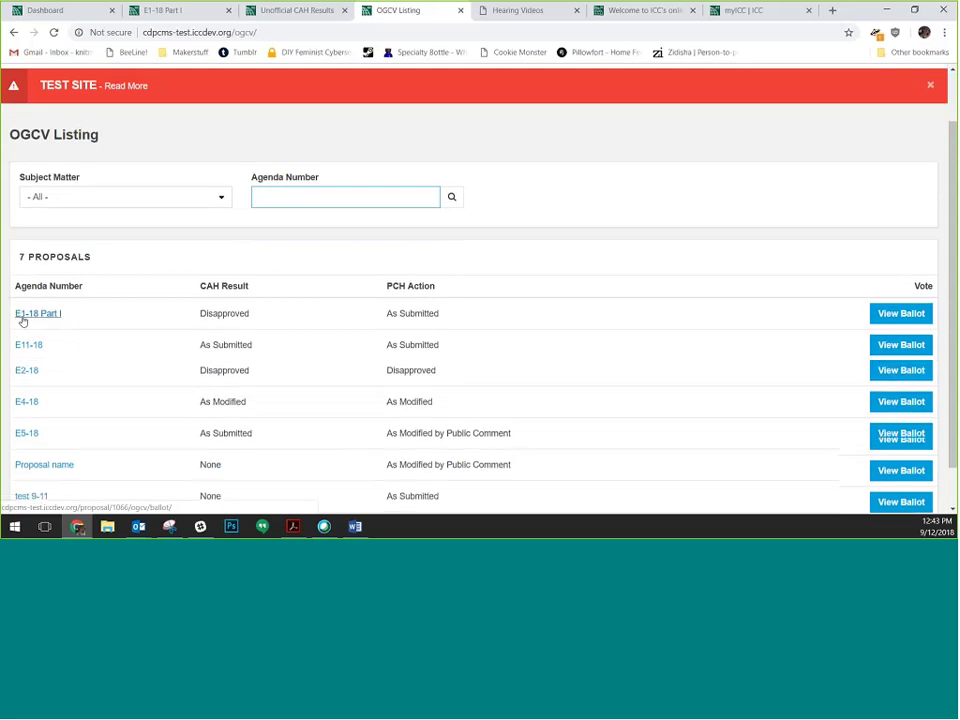
scroll(251, 321, up, 1)
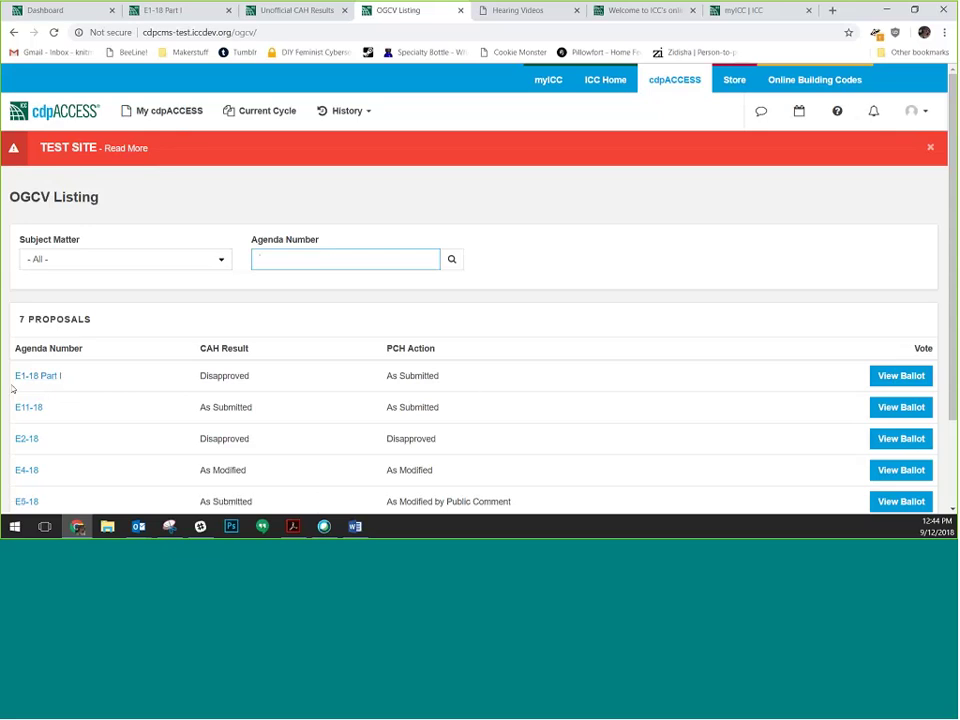
Open the ballot for E1-18 Part I and review its CAH and PCH results and the proposed code text
click(915, 378)
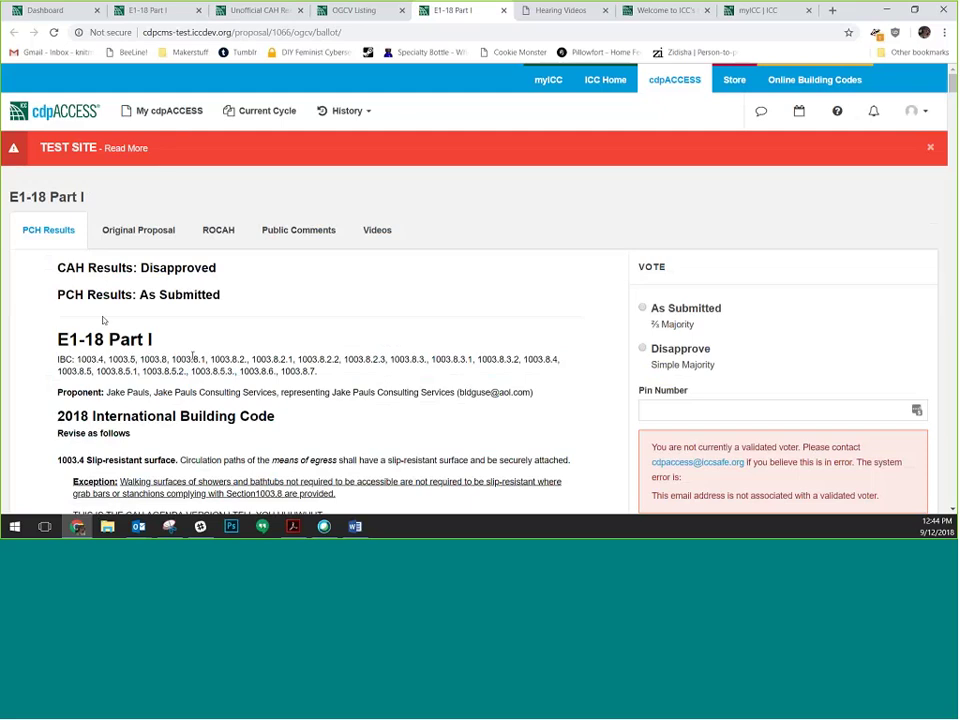
scroll(306, 291, down, 1)
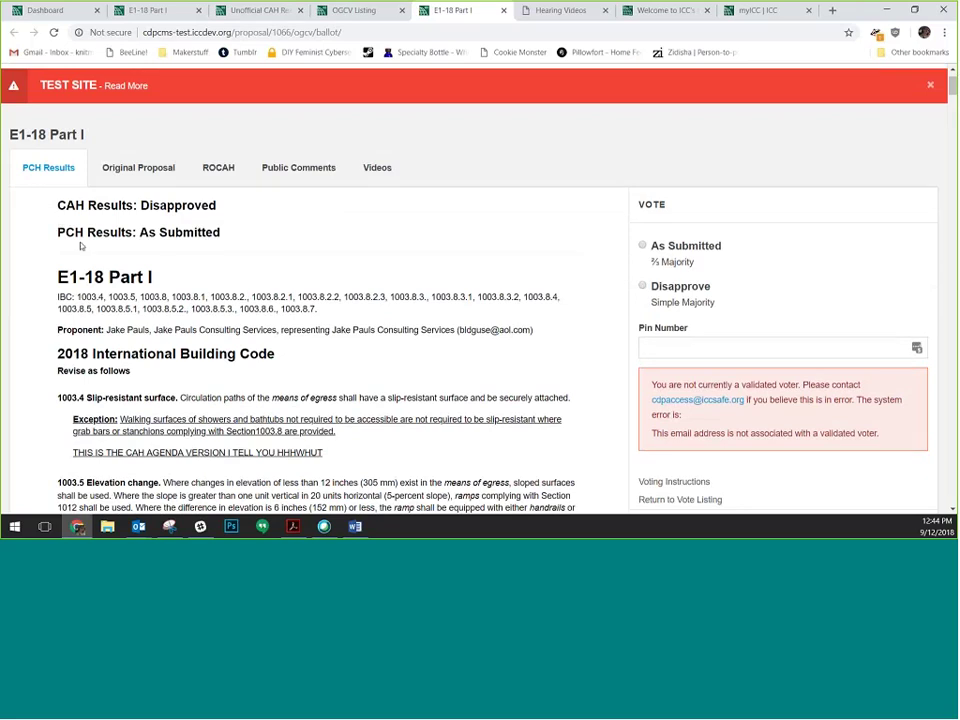
drag(66, 232, 133, 232)
click(178, 229)
scroll(288, 246, down, 1)
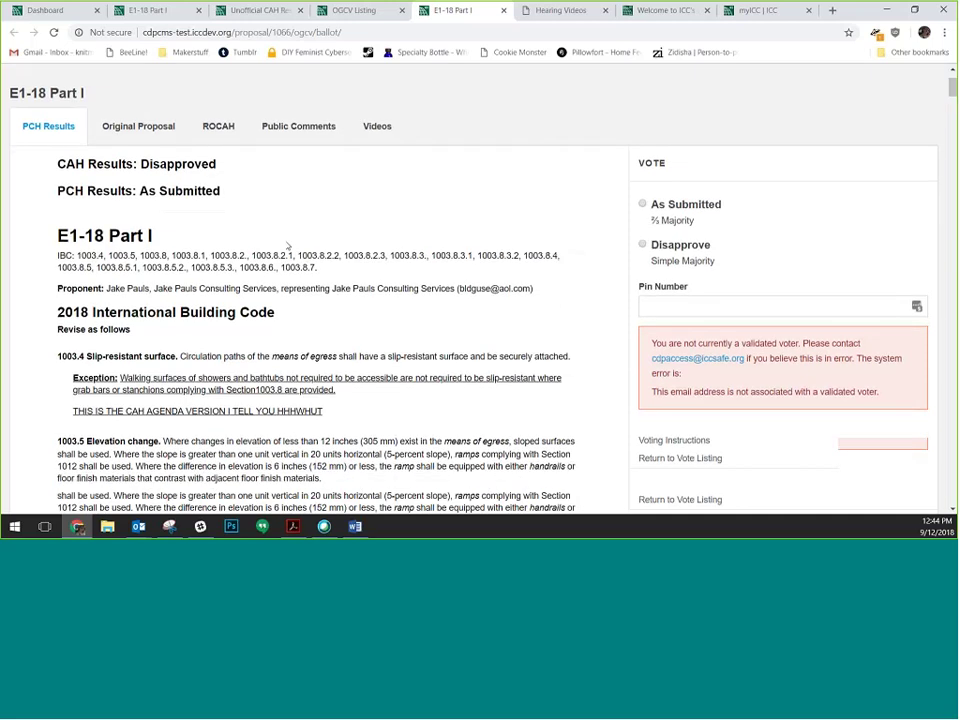
scroll(288, 246, down, 3)
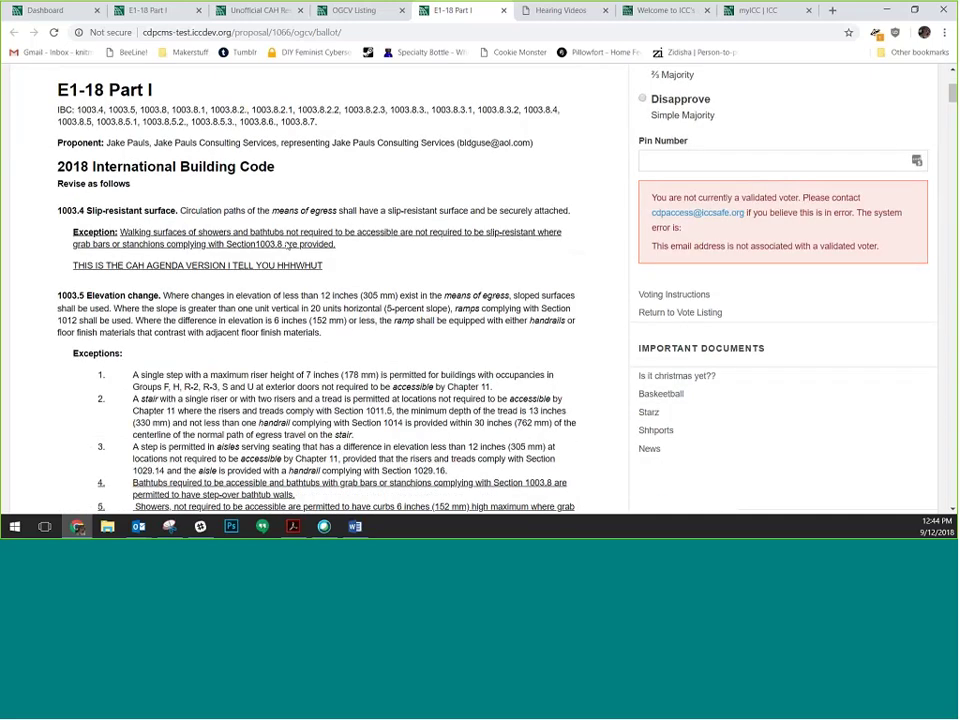
scroll(287, 246, up, 1)
scroll(277, 305, up, 4)
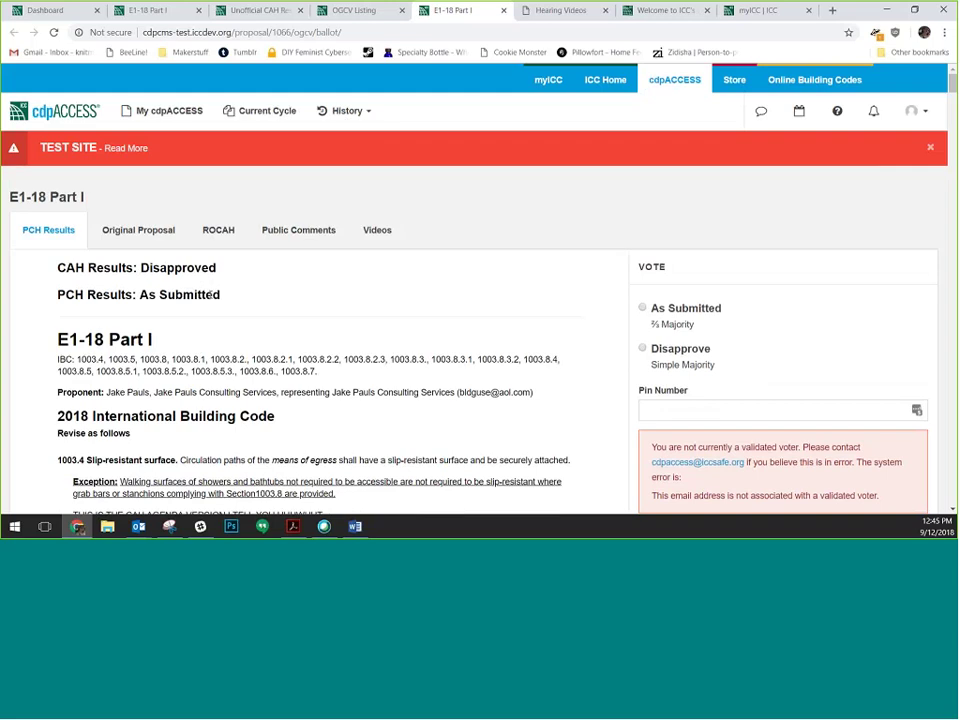
Return to the OGCV Listing and open the ballot for E2-18
click(345, 10)
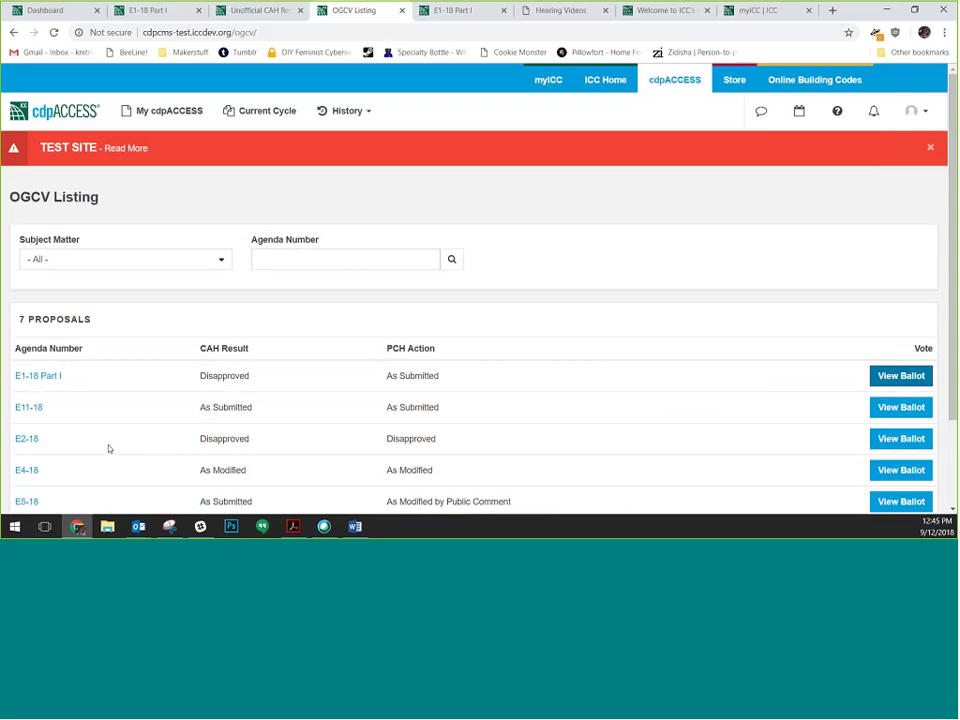
click(905, 440)
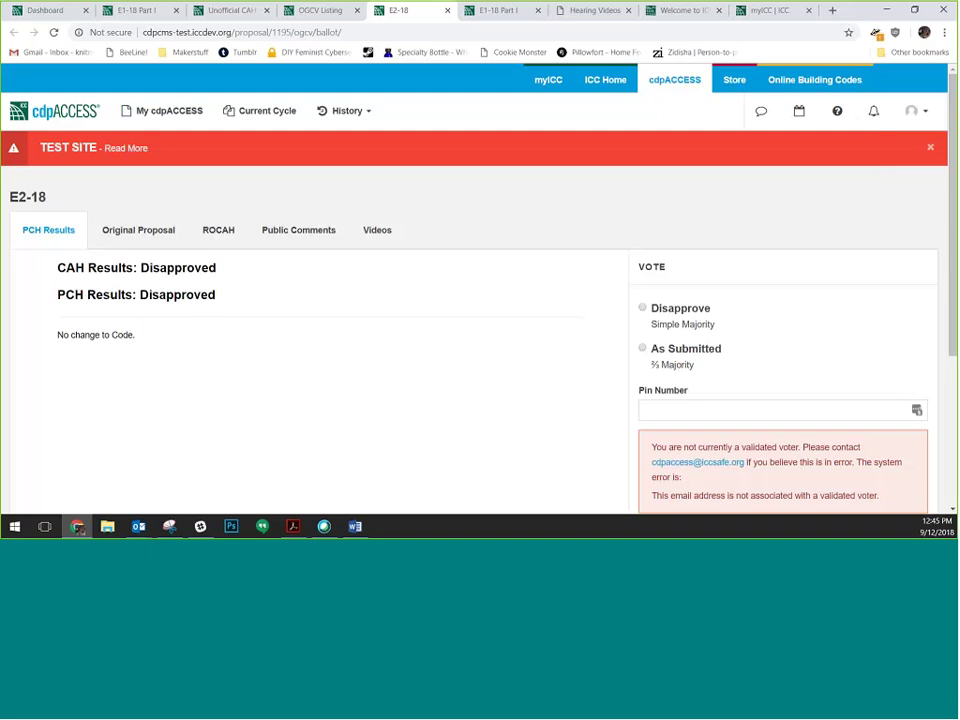
Go back to the E1-18 Part I ballot and read through its original proposal
click(520, 12)
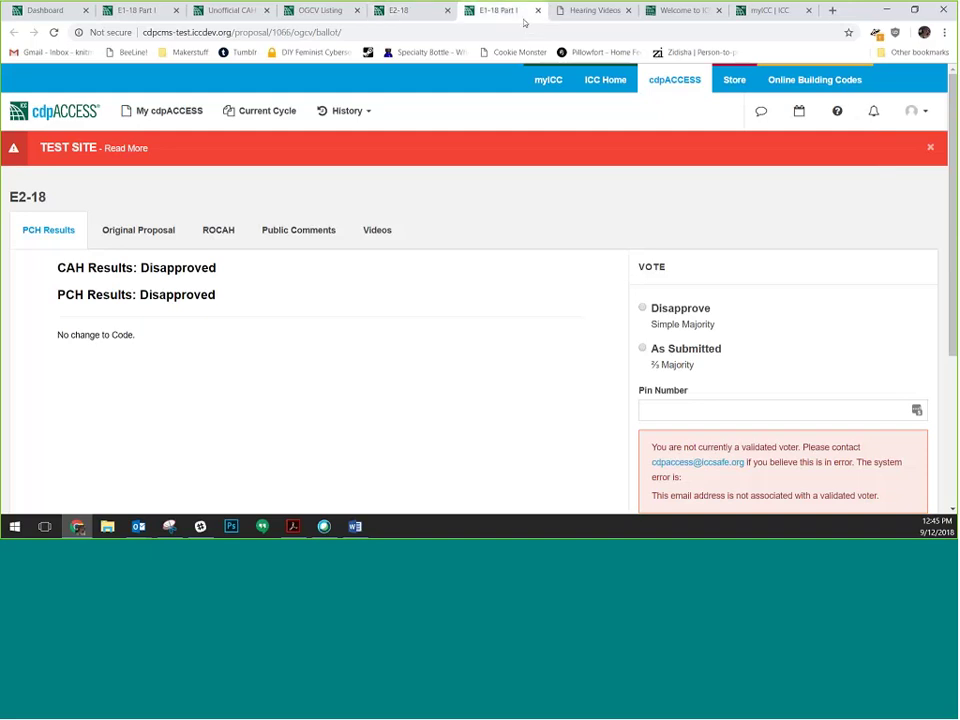
click(133, 231)
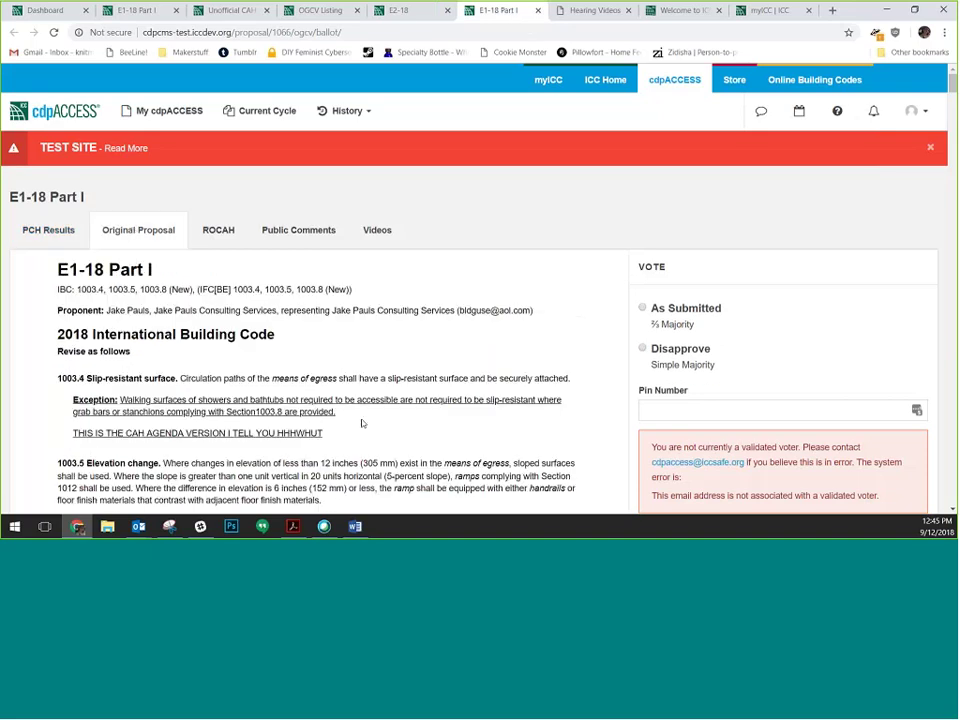
scroll(362, 422, down, 6)
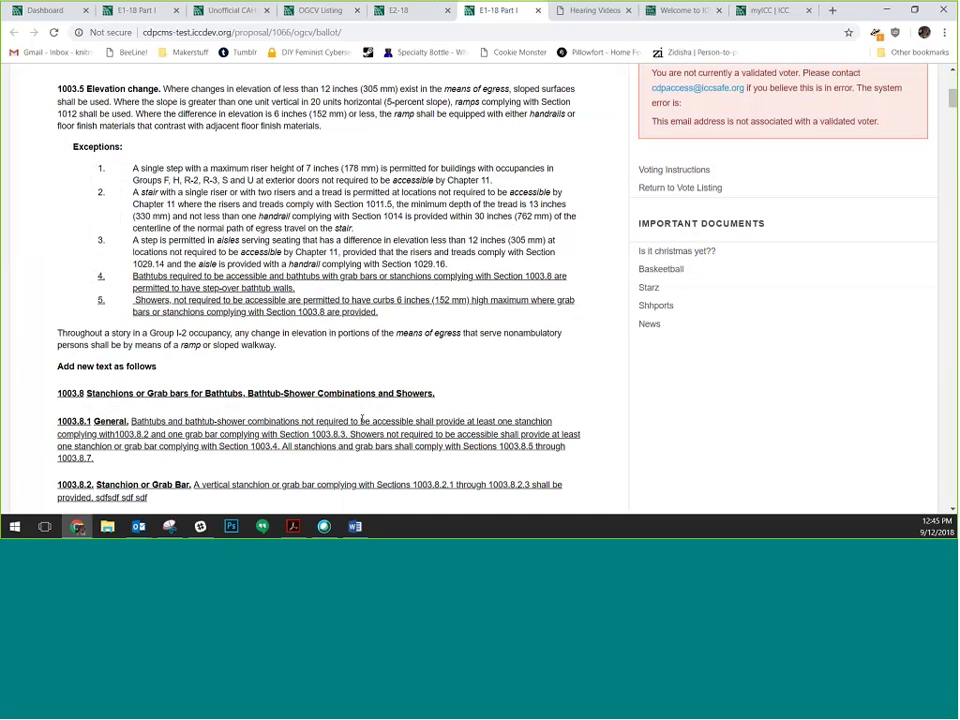
scroll(362, 420, down, 3)
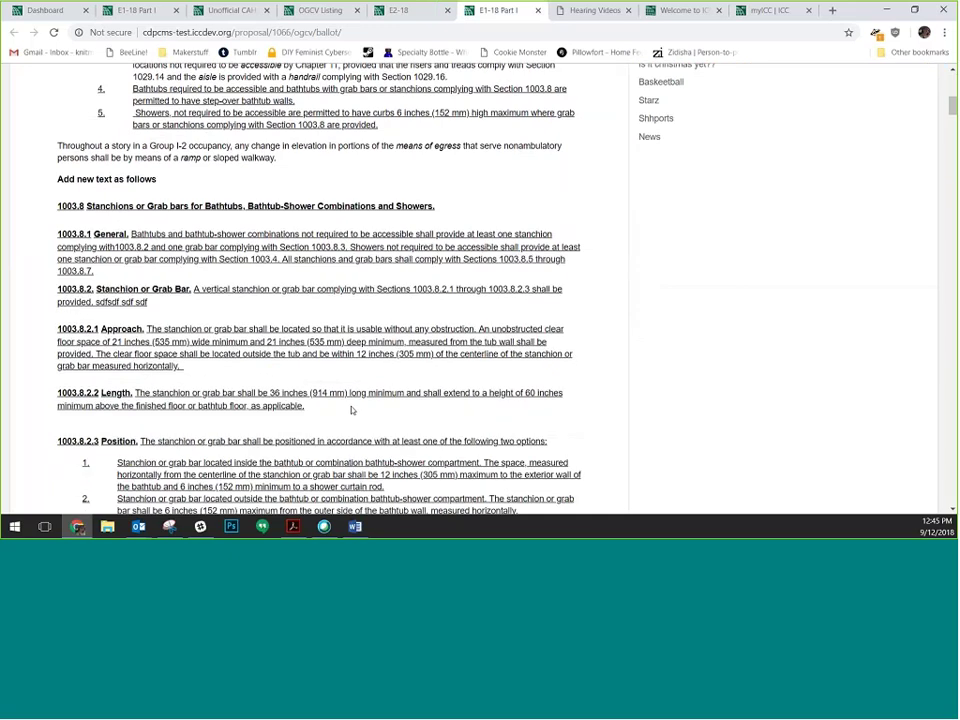
scroll(351, 410, down, 4)
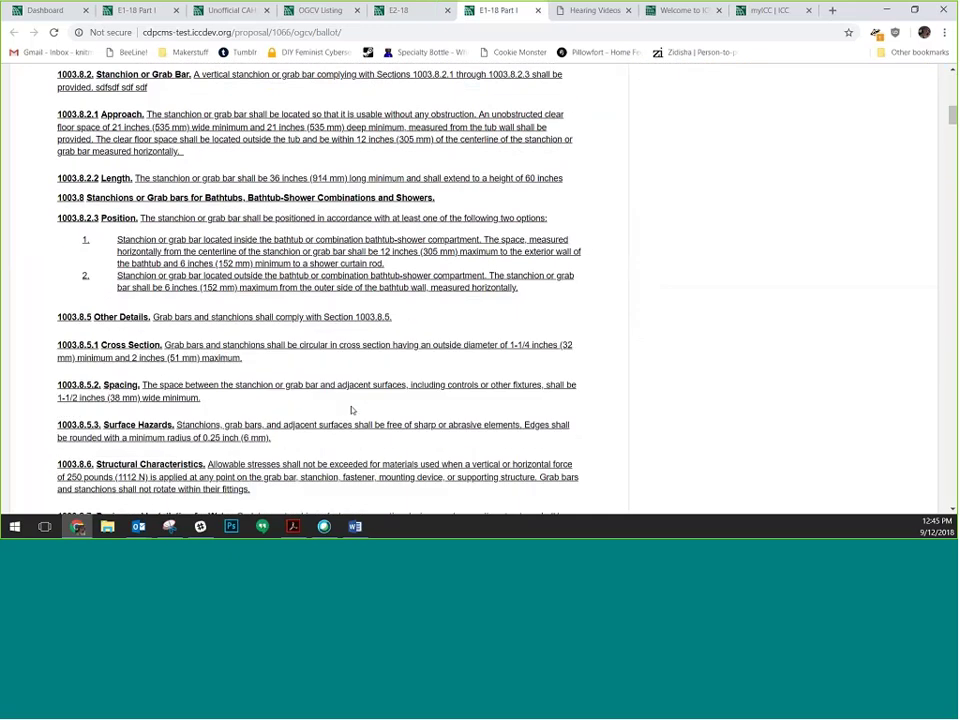
scroll(351, 410, up, 5)
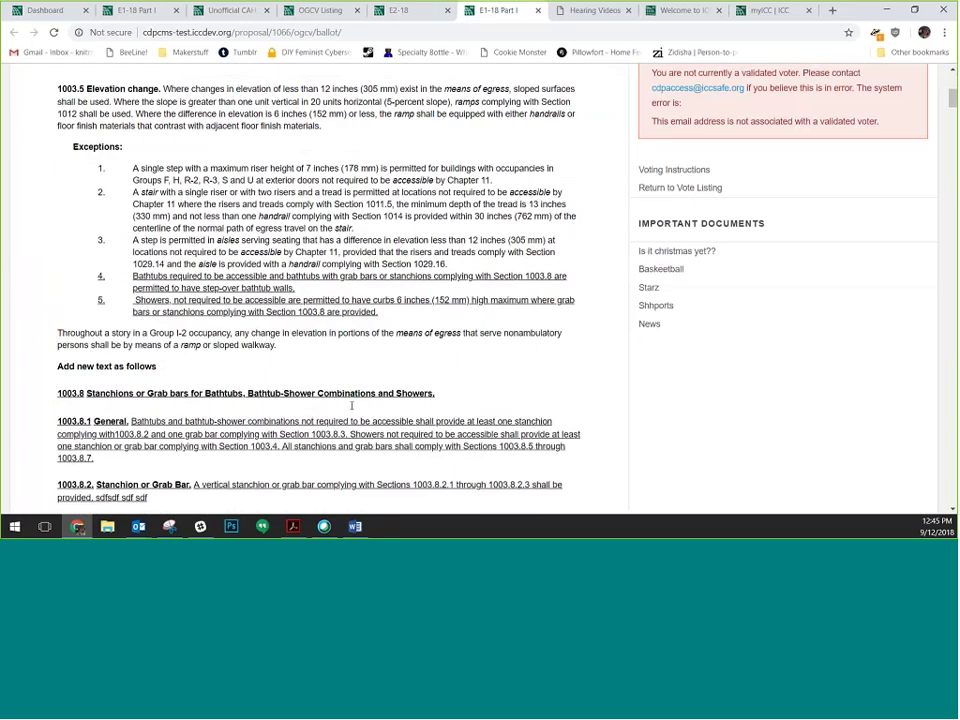
scroll(351, 405, up, 5)
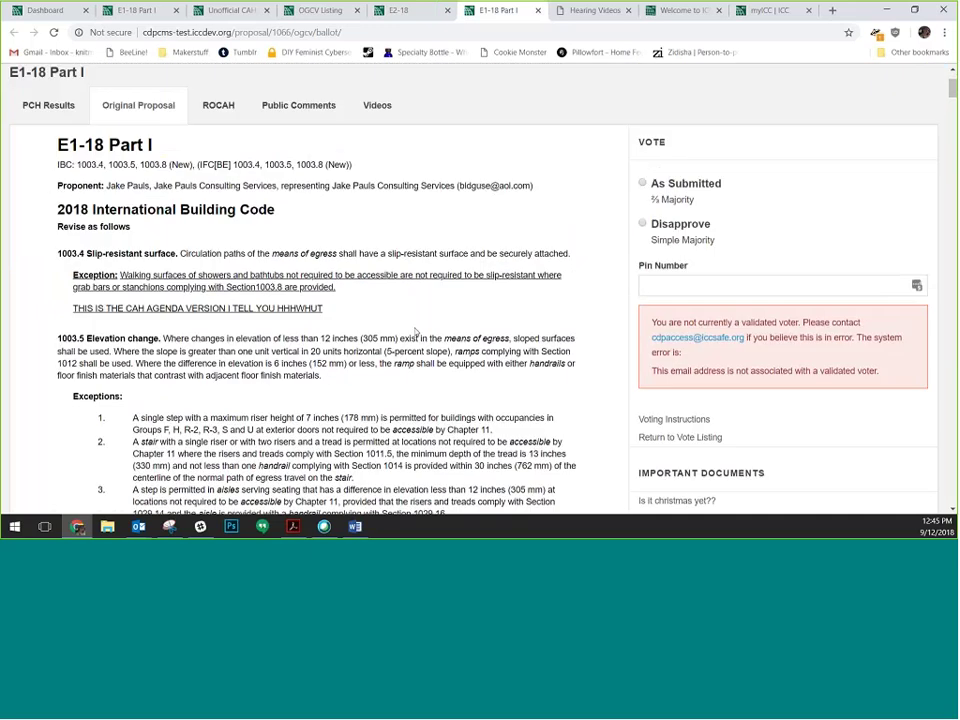
Check the ROCAH and PCH results of E1-18 Part I, and return to the E2-18 ballot
click(212, 110)
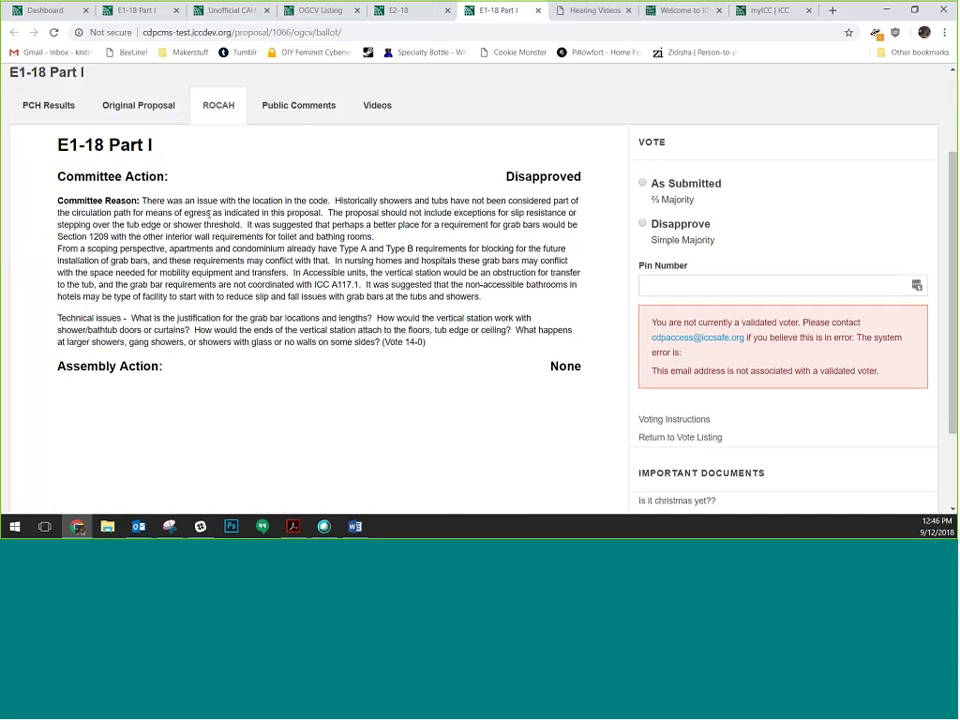
click(48, 105)
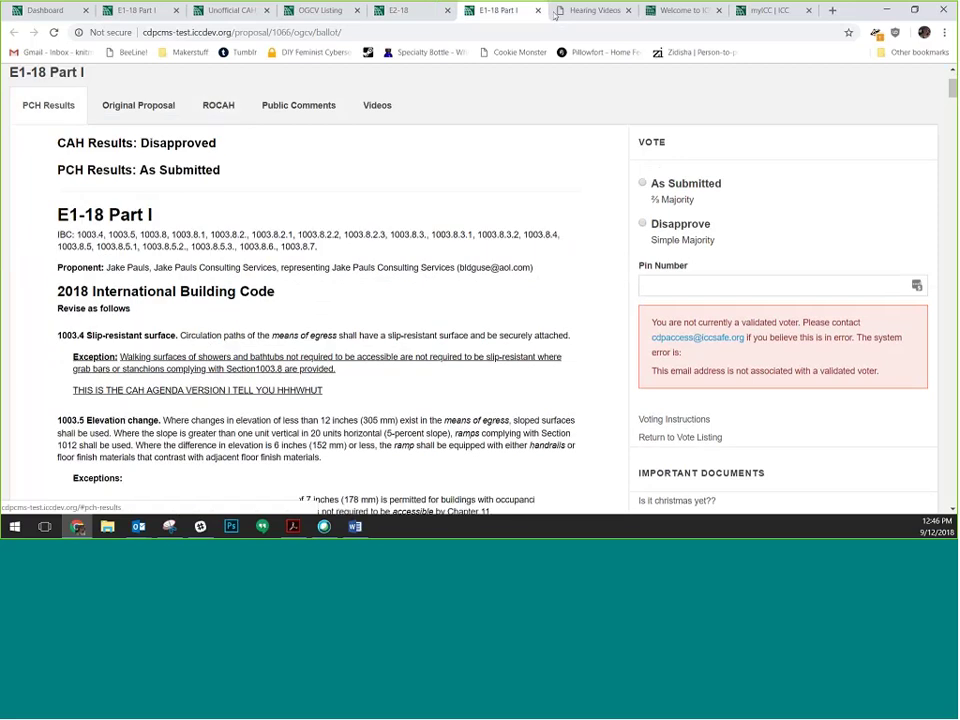
click(405, 10)
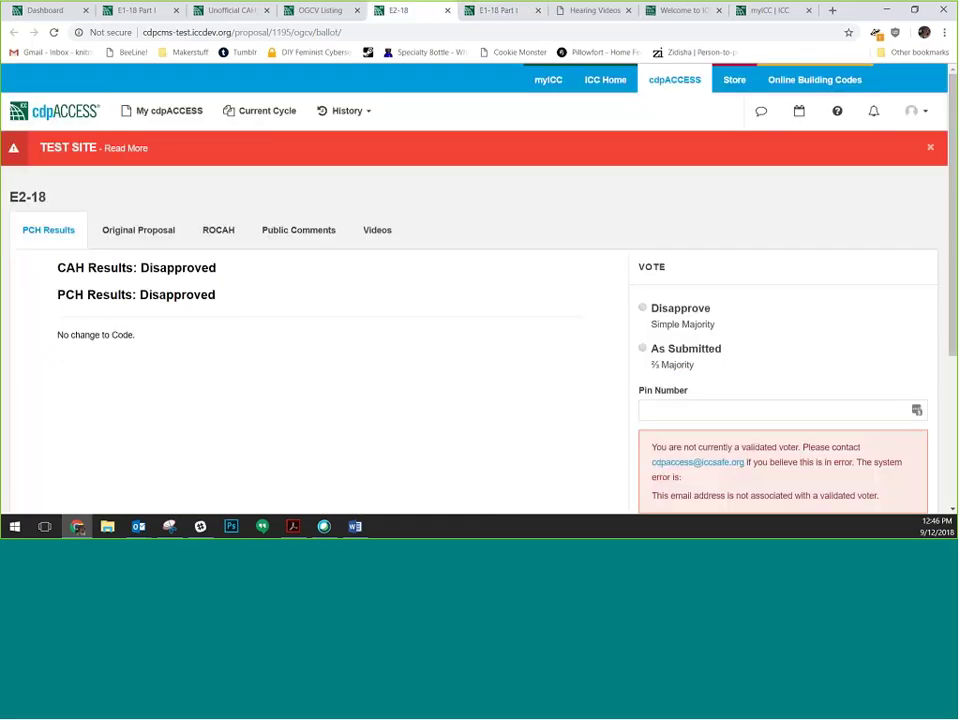
Review the committee action in the ROCAH of E2-18 and read through its public comments
click(216, 232)
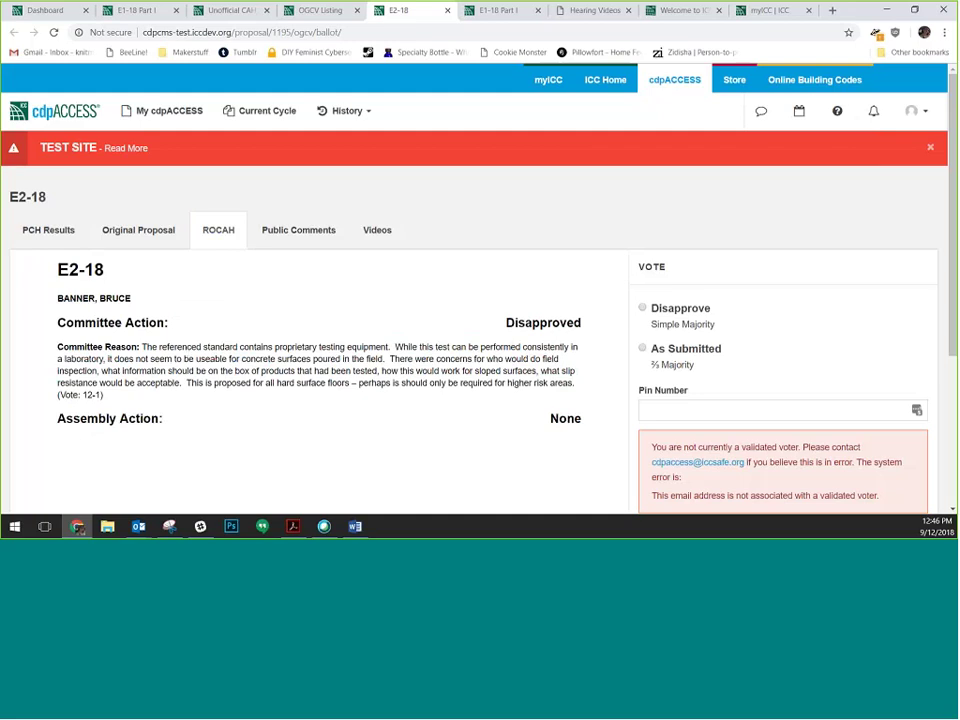
click(298, 230)
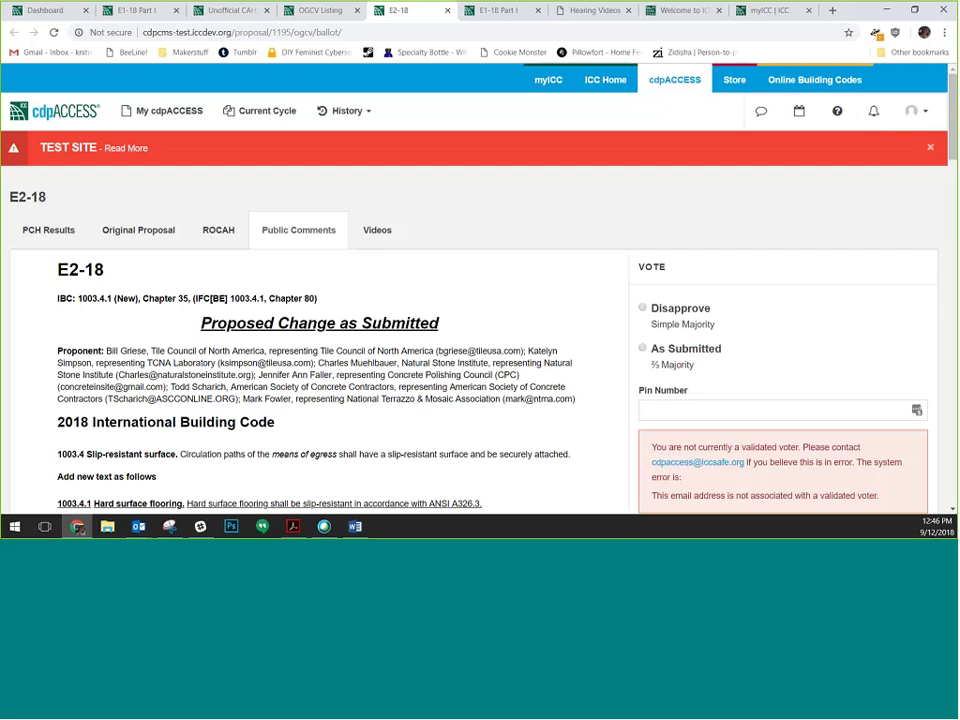
scroll(164, 374, down, 4)
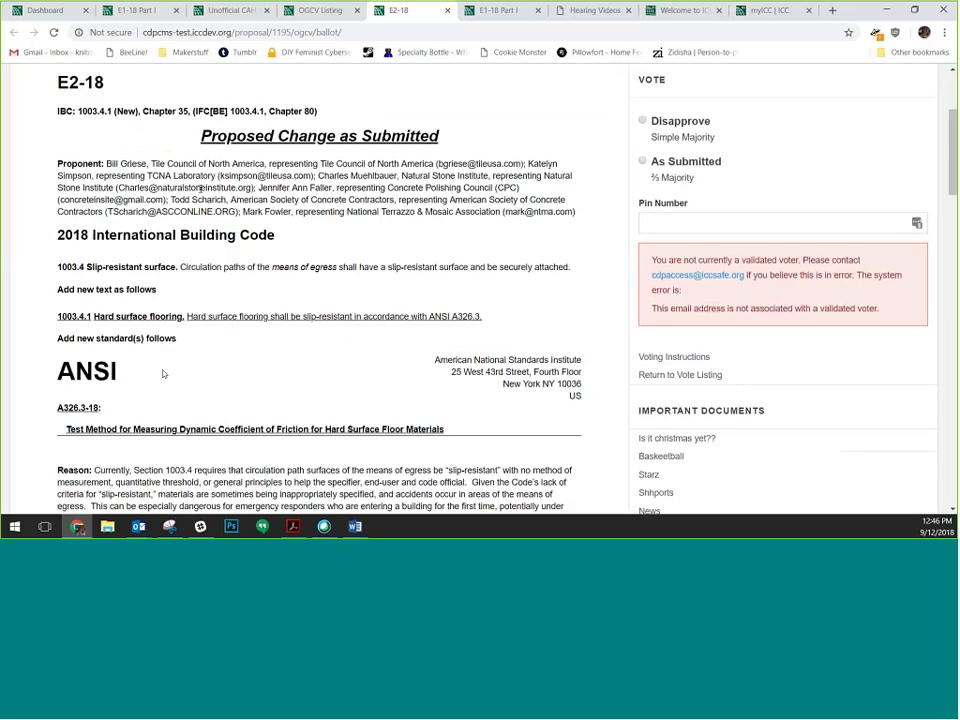
scroll(164, 374, down, 4)
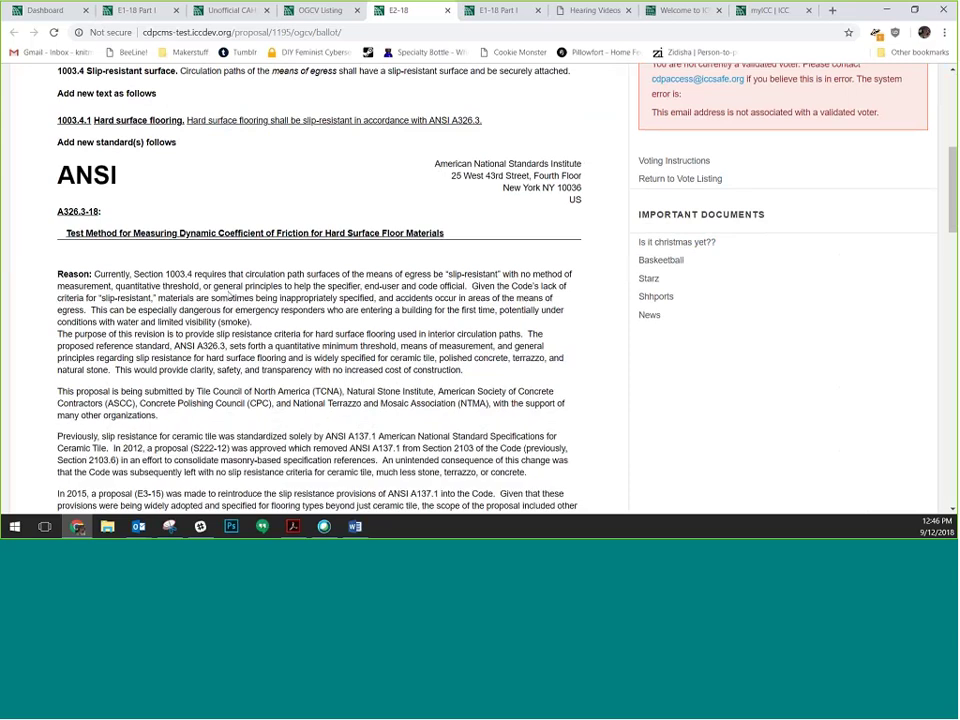
scroll(229, 296, down, 13)
scroll(440, 255, down, 3)
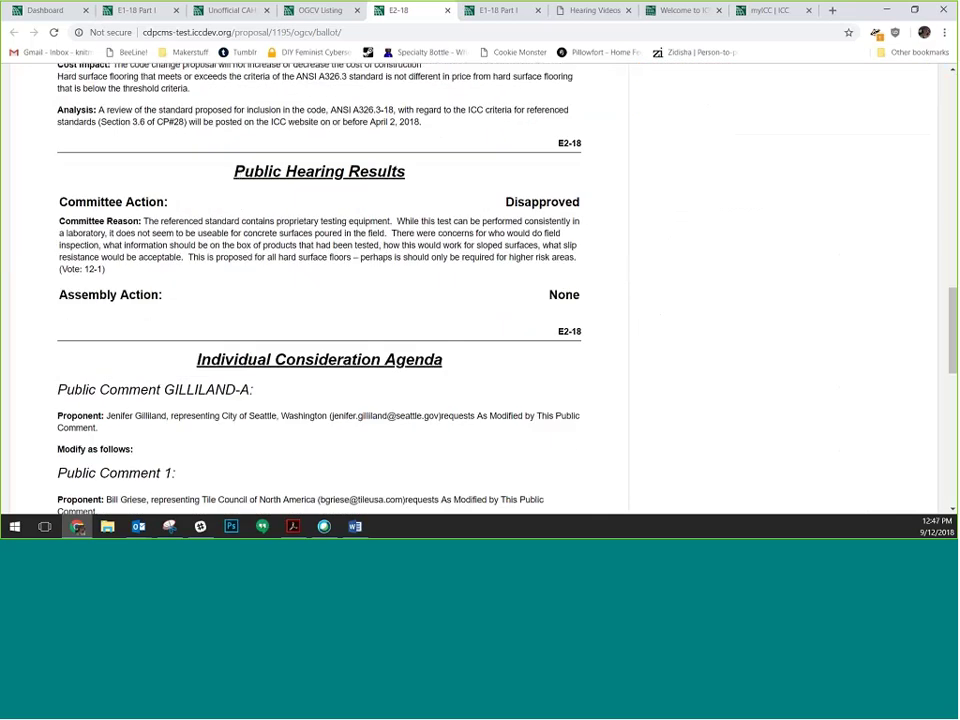
scroll(320, 290, down, 4)
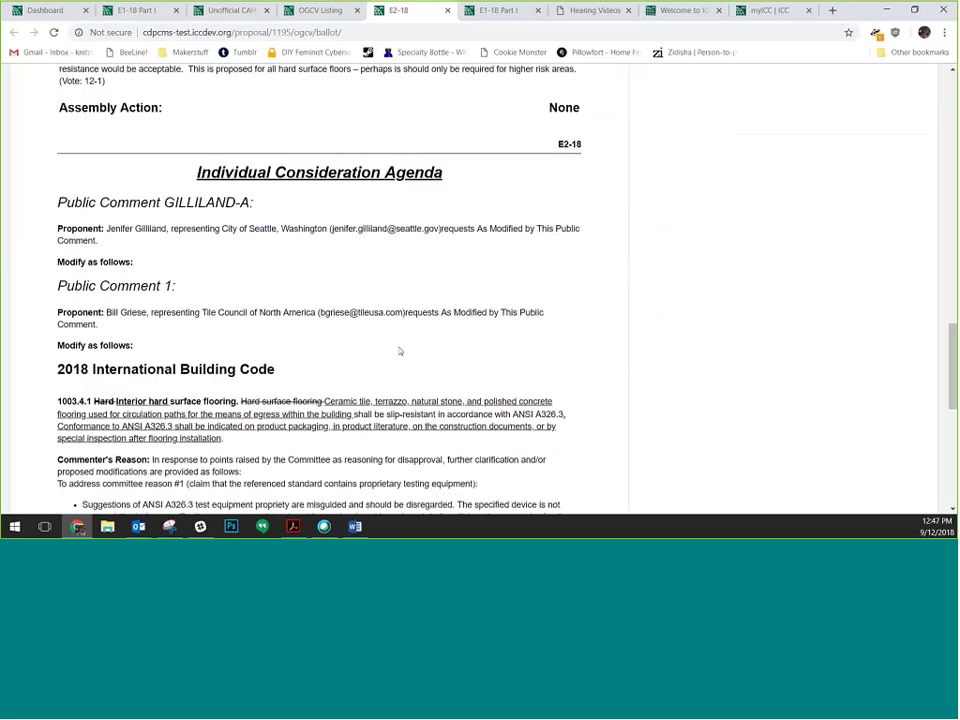
scroll(400, 351, down, 1)
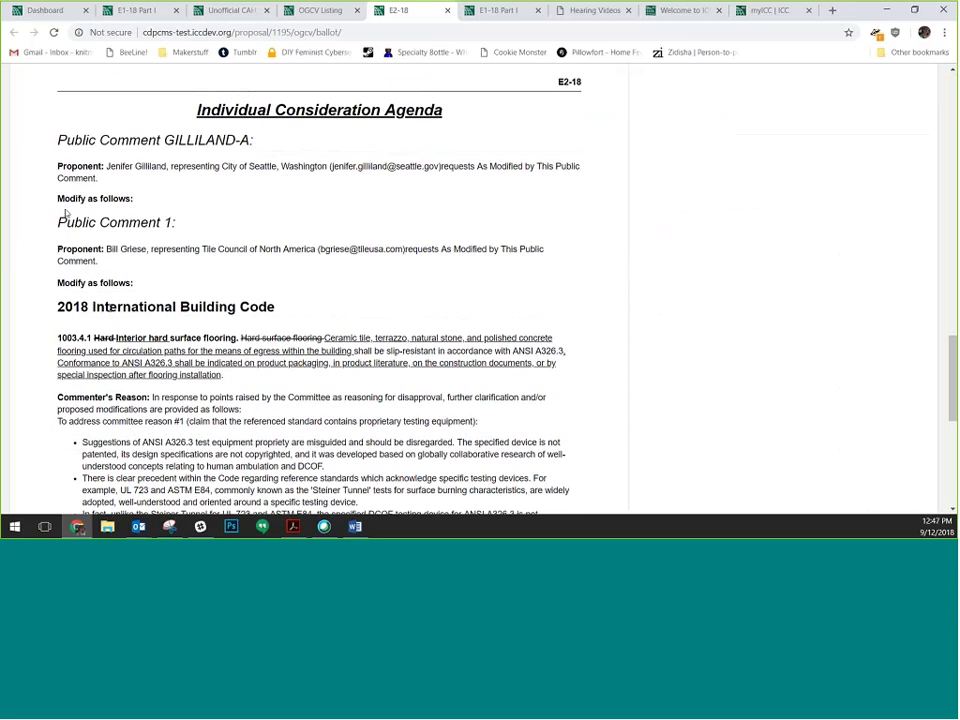
scroll(387, 338, down, 4)
scroll(387, 338, down, 3)
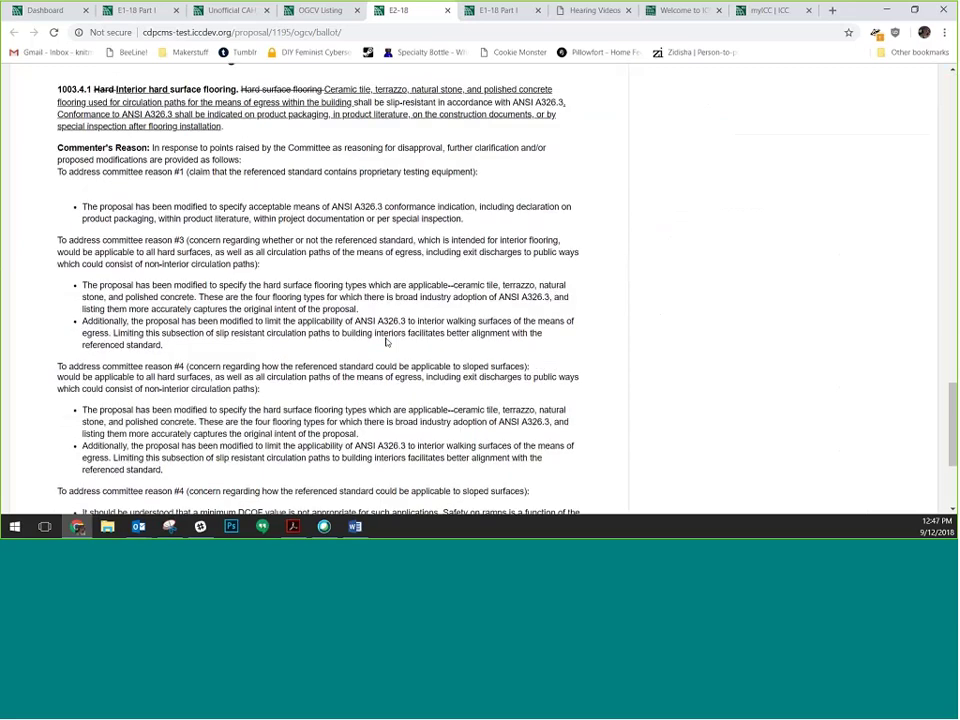
scroll(387, 339, up, 20)
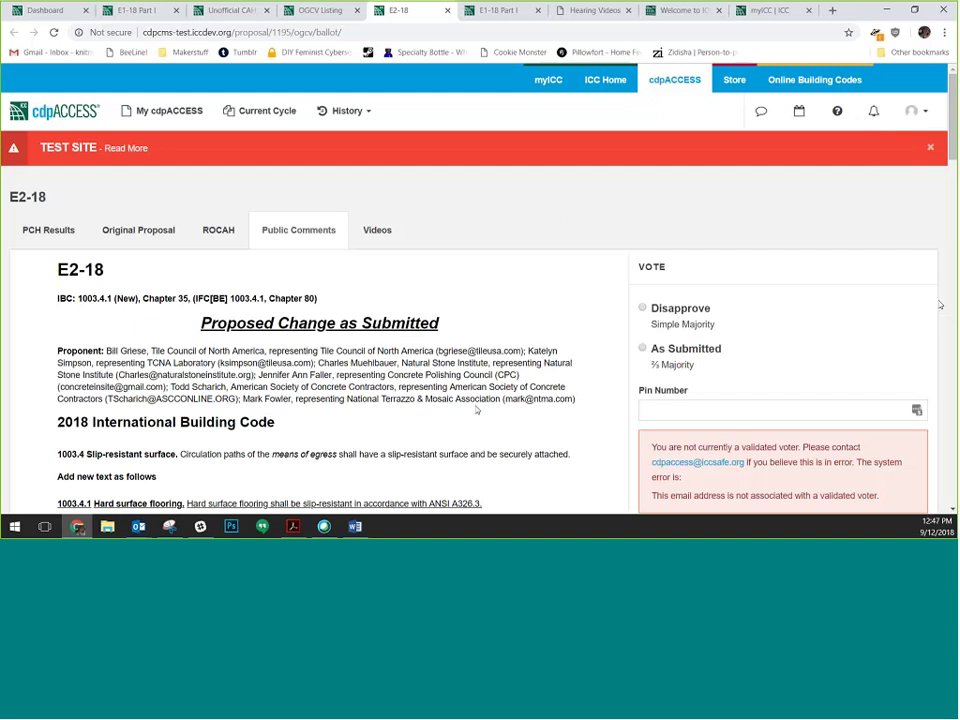
Check the E2-18 ballot for videos, and briefly play the E106-18 - CAH video on the E1-18 Part I ballot
click(388, 235)
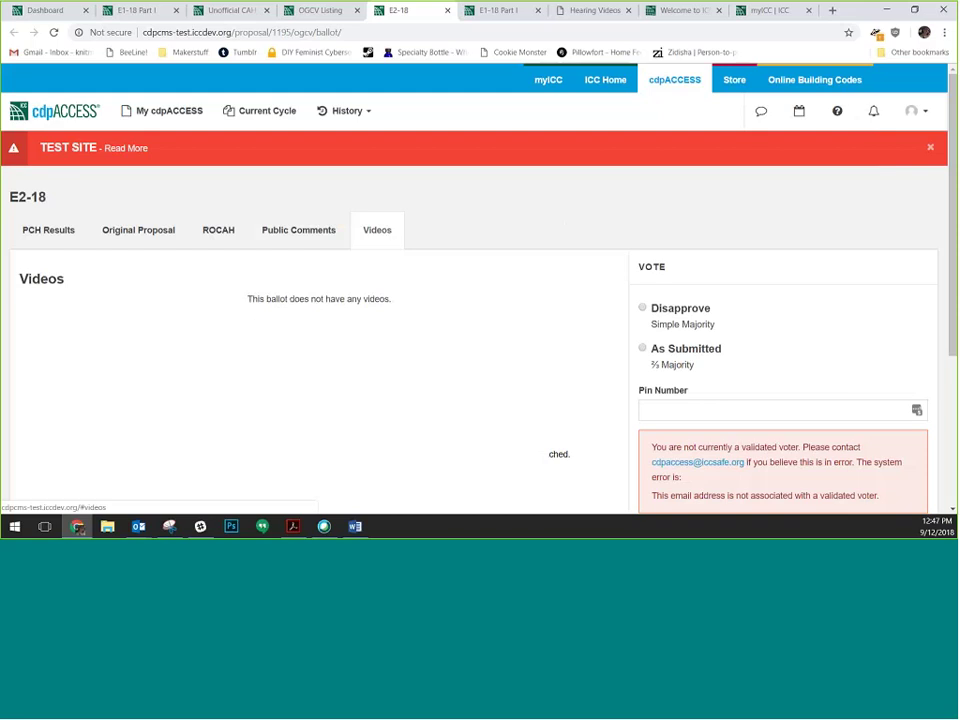
click(486, 22)
click(390, 108)
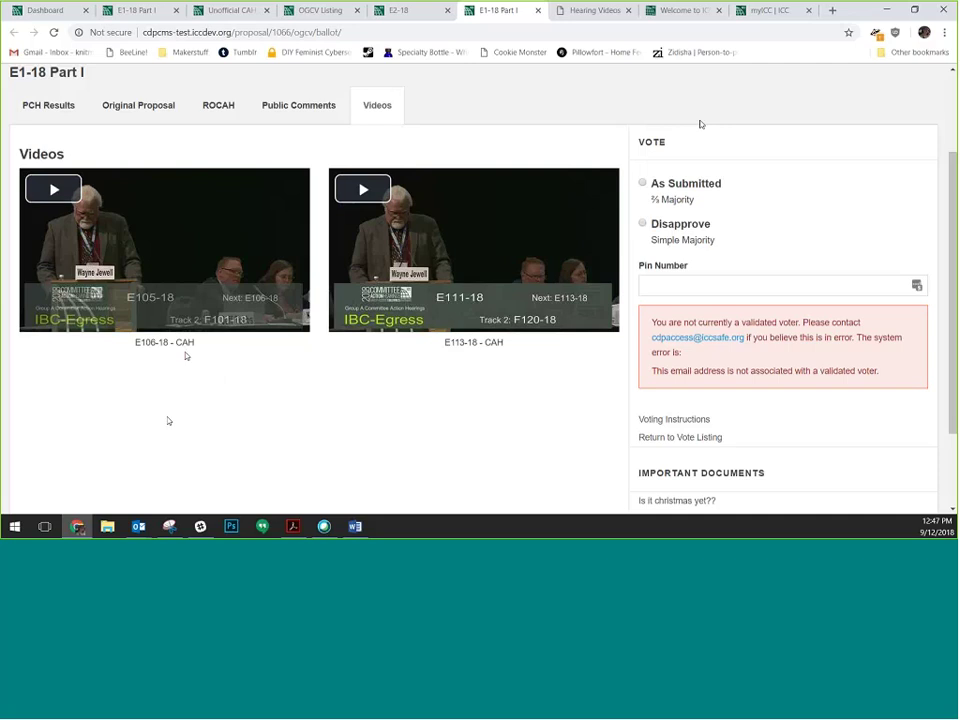
click(67, 193)
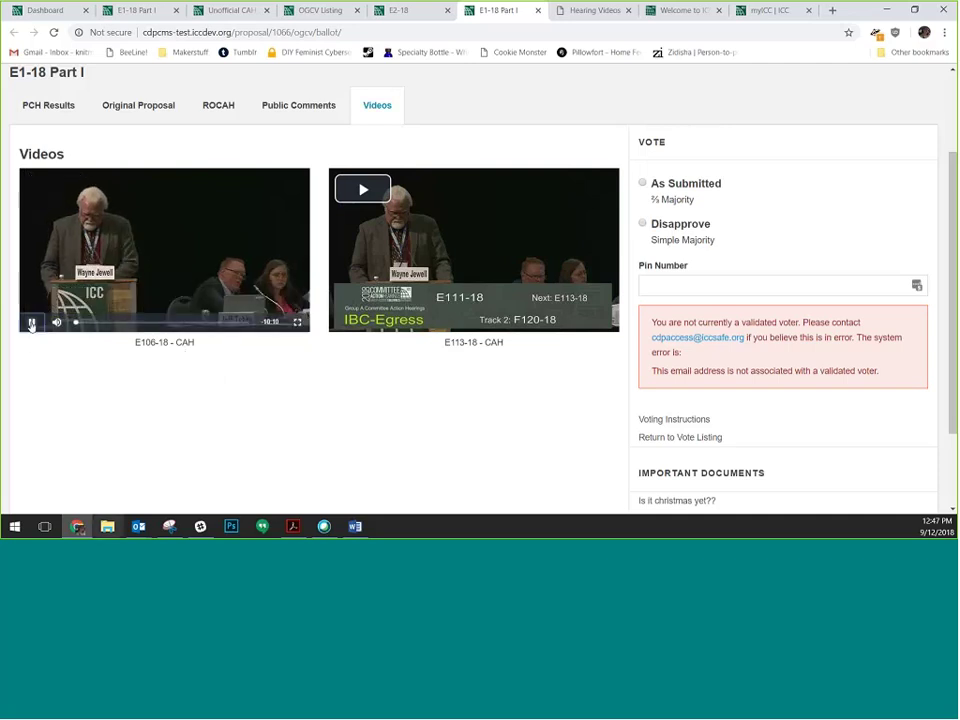
mouse_move(188, 536)
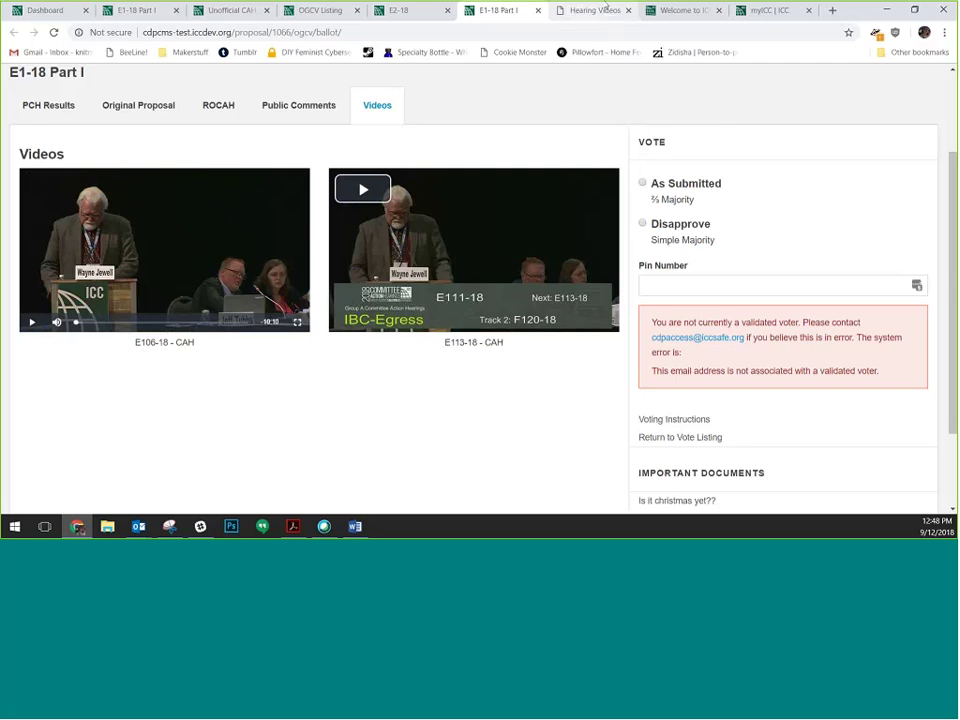
Go to the Hearing Videos site, highlight its address hearingvideos.iccsafe.org, and open the video search page
click(605, 9)
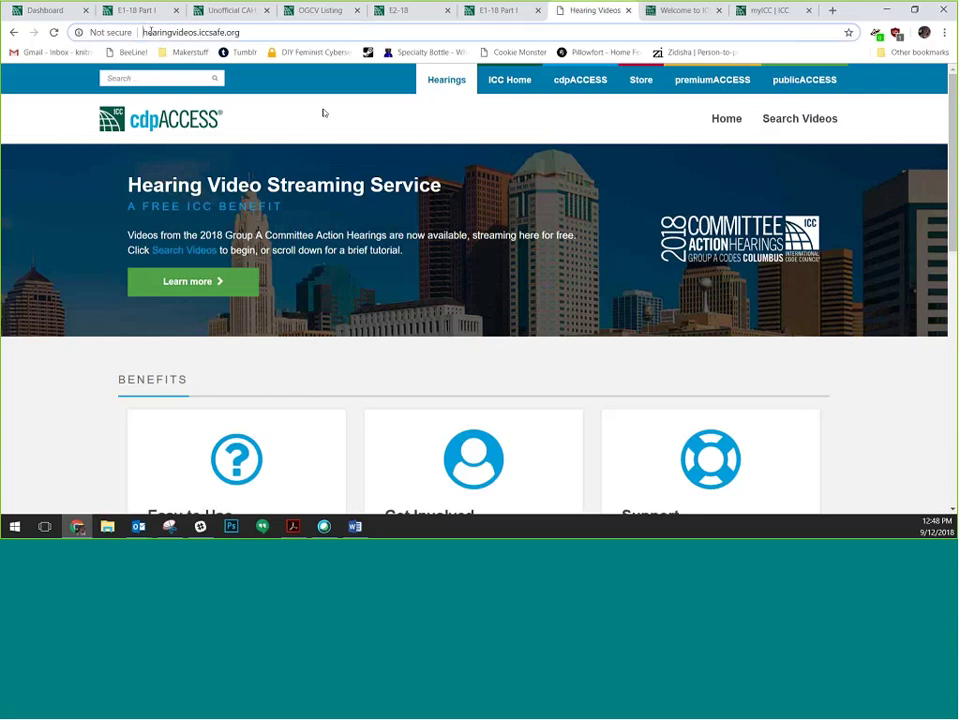
drag(143, 32, 240, 32)
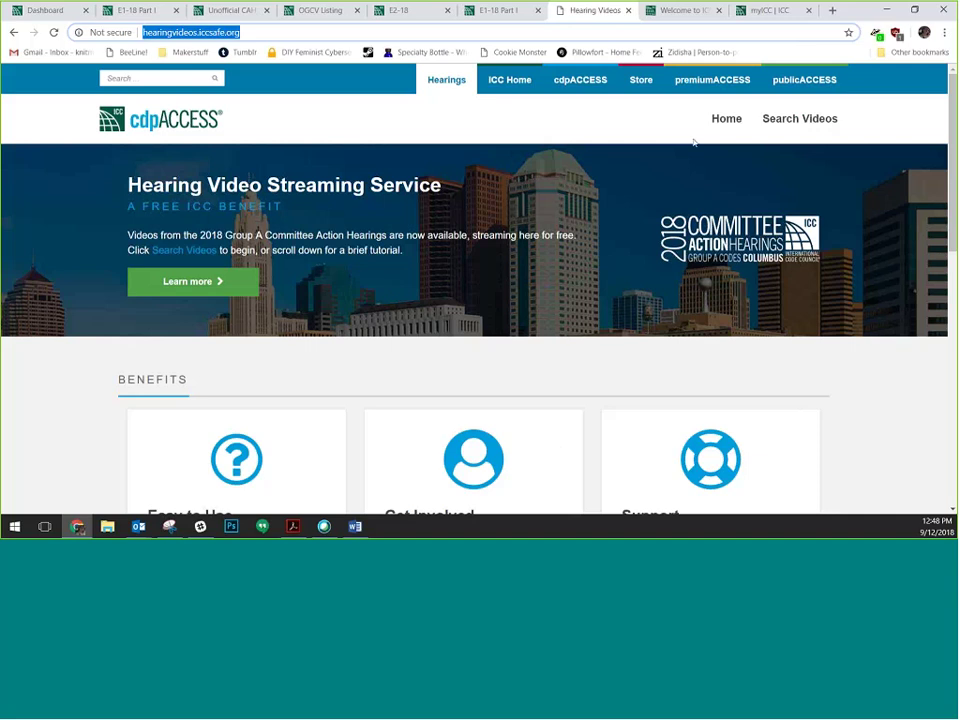
click(786, 121)
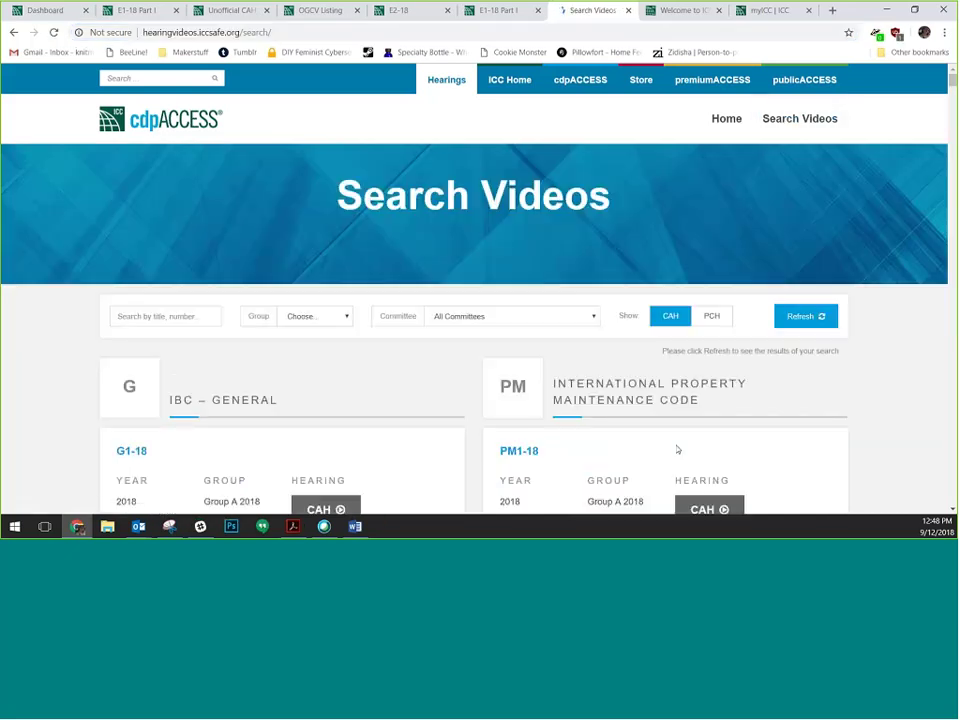
scroll(710, 430, down, 4)
scroll(193, 240, up, 2)
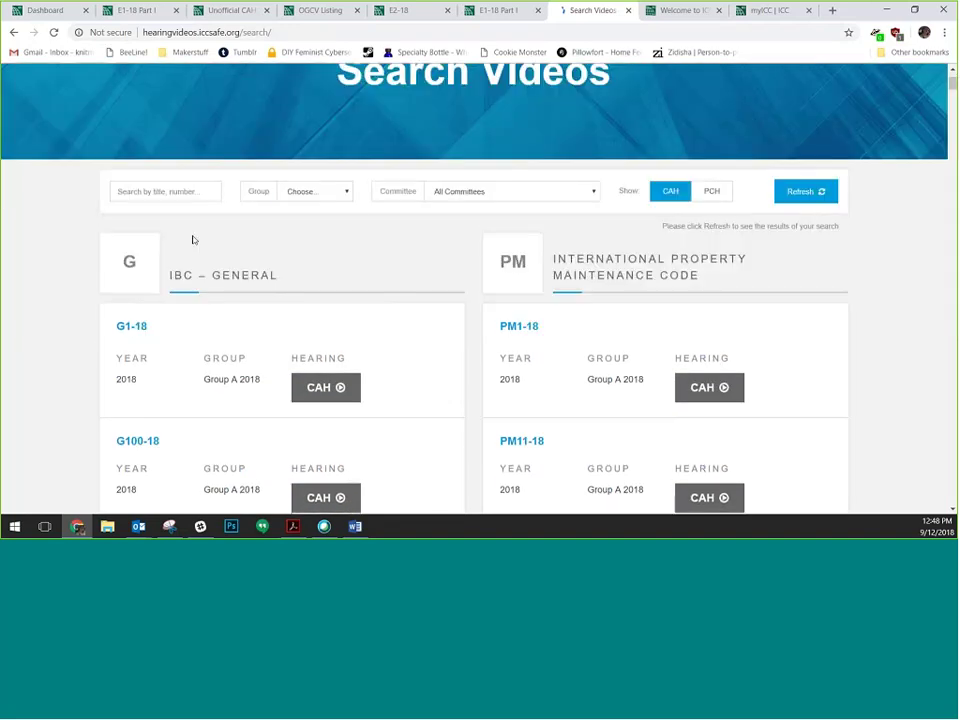
Search the hearing videos for Group A 2018 with PCH hearings shown
click(345, 191)
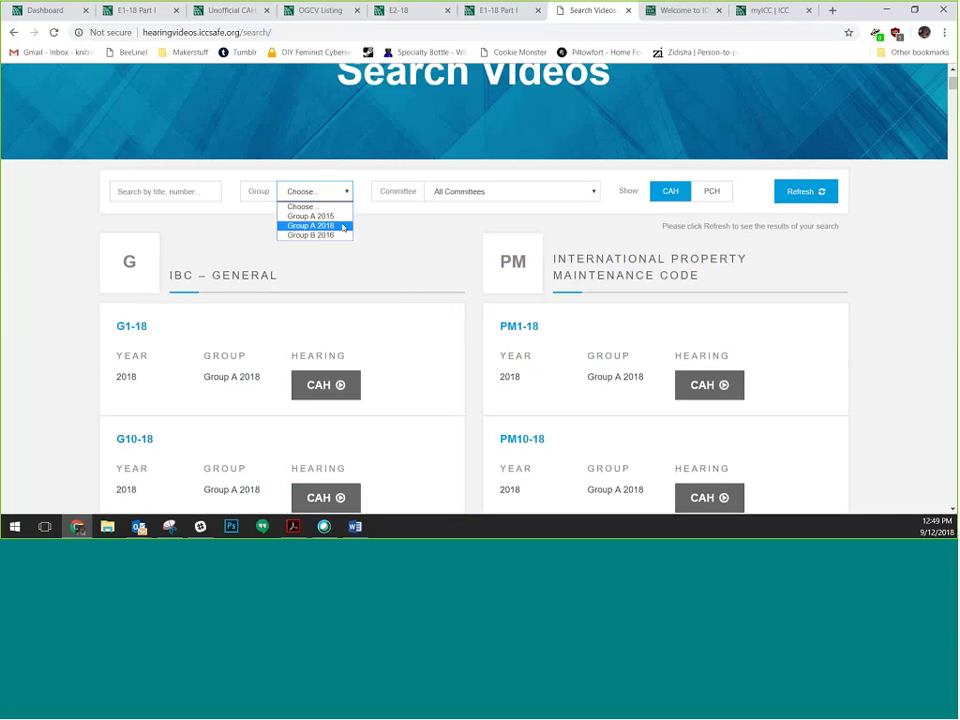
click(343, 226)
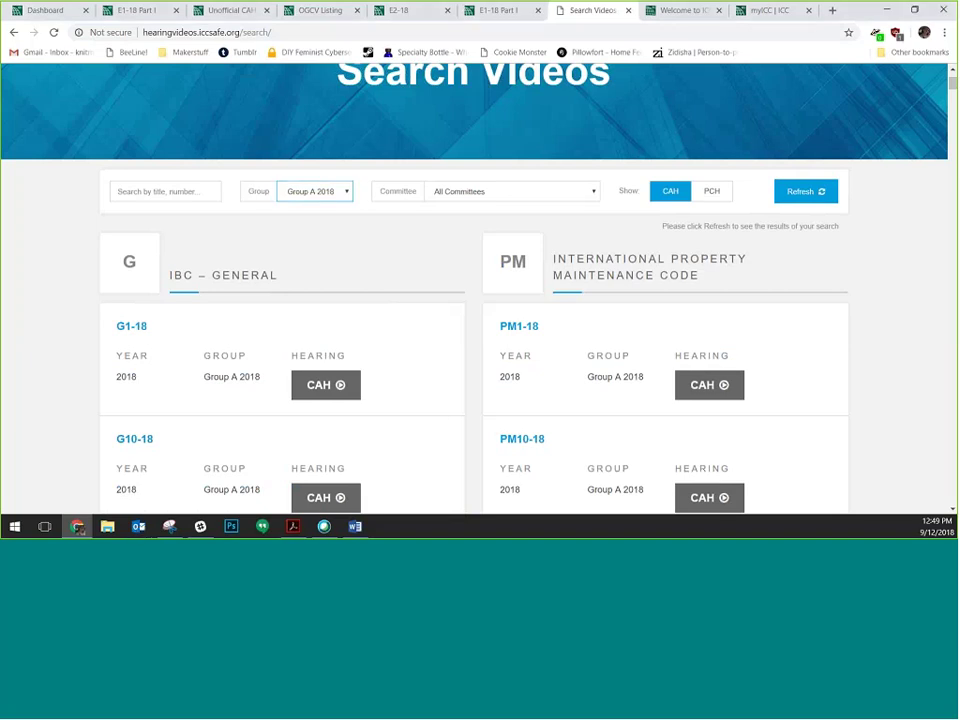
click(369, 236)
click(711, 193)
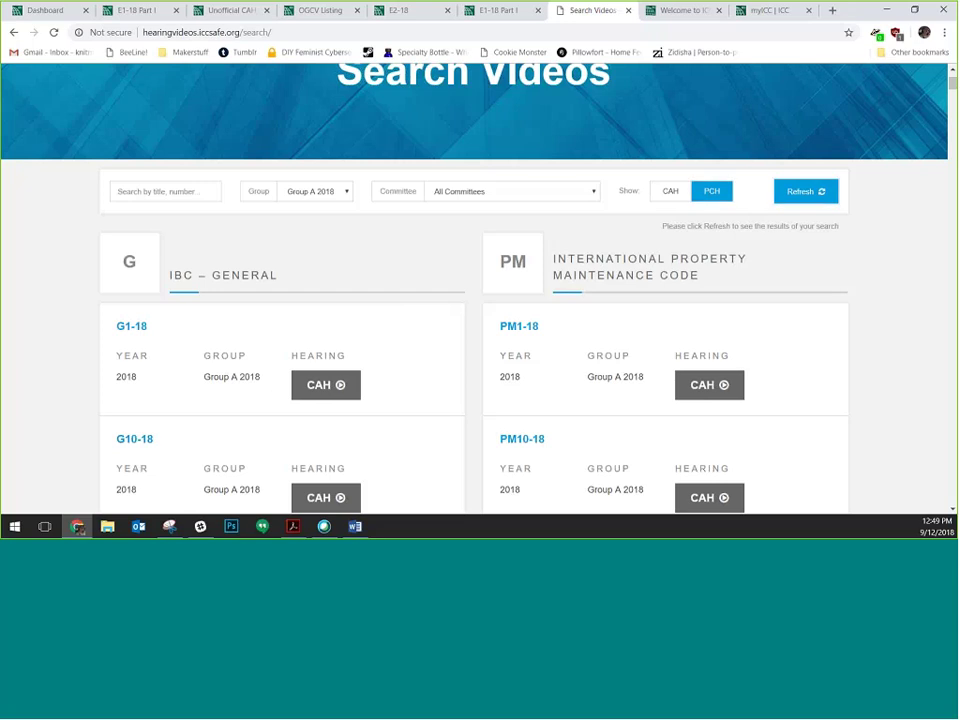
click(806, 191)
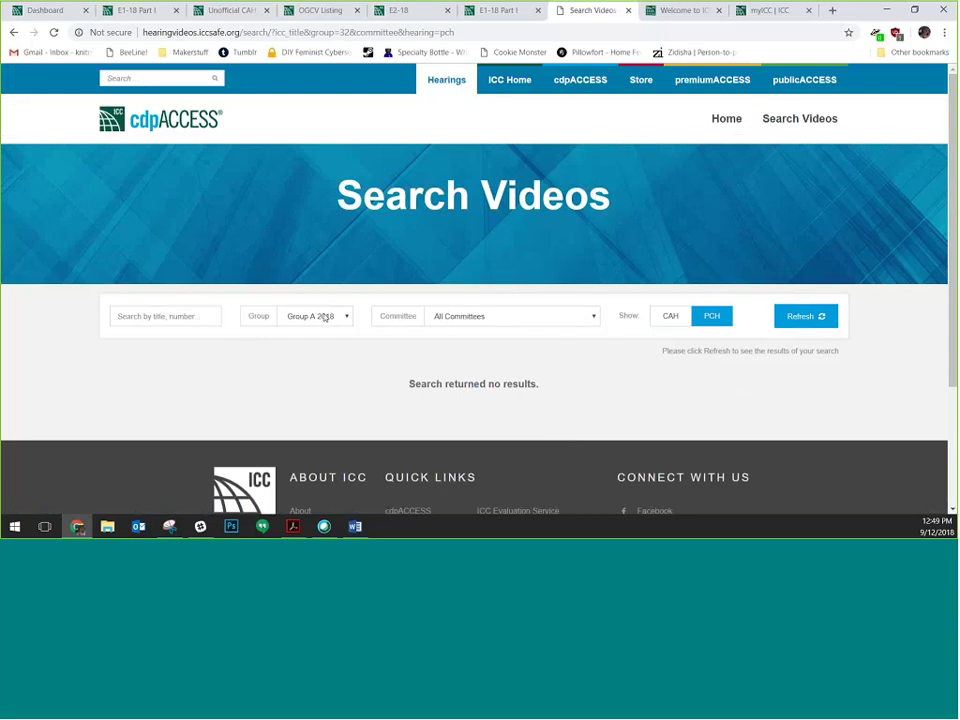
Search the PCH hearing videos for Group B 2016 and look through the listed proposals with their PCH and CAH videos
click(325, 317)
click(318, 360)
click(800, 318)
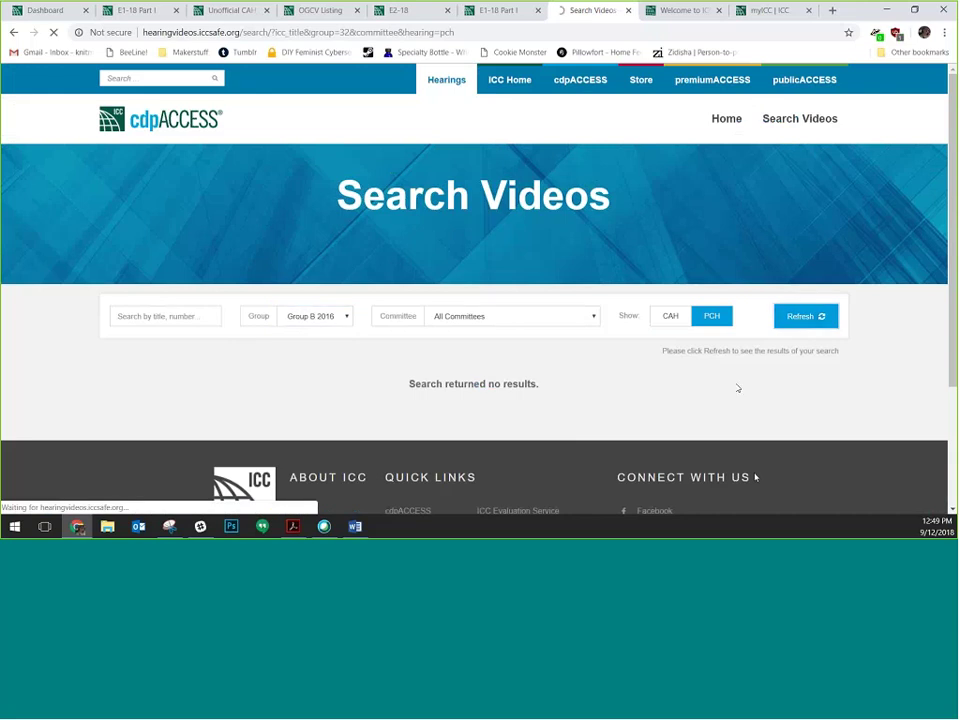
scroll(236, 376, down, 2)
scroll(236, 376, down, 1)
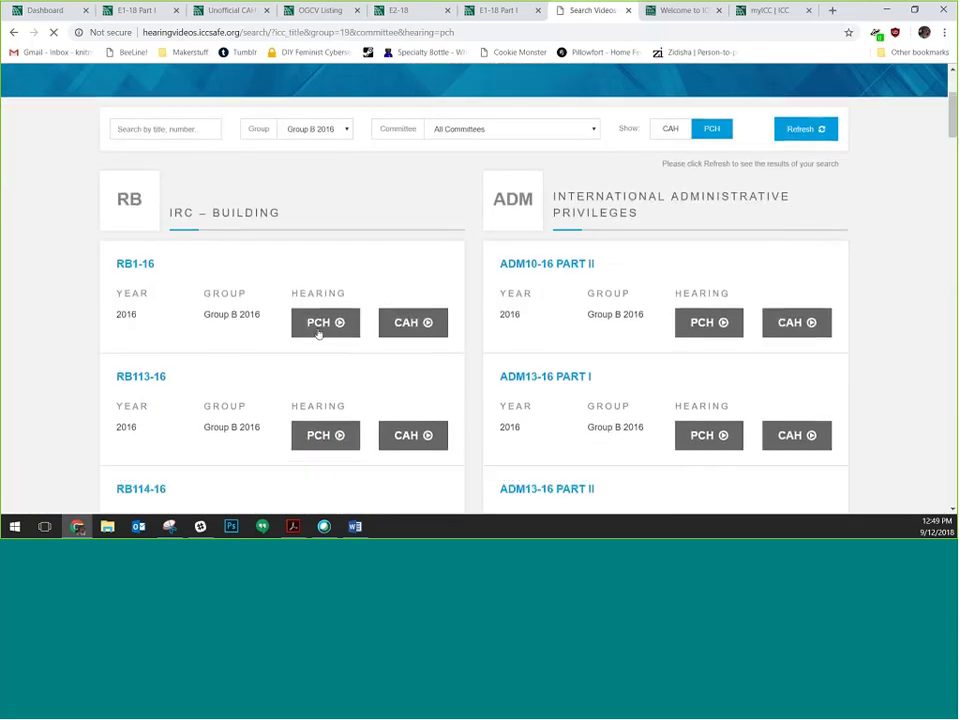
scroll(325, 322, down, 2)
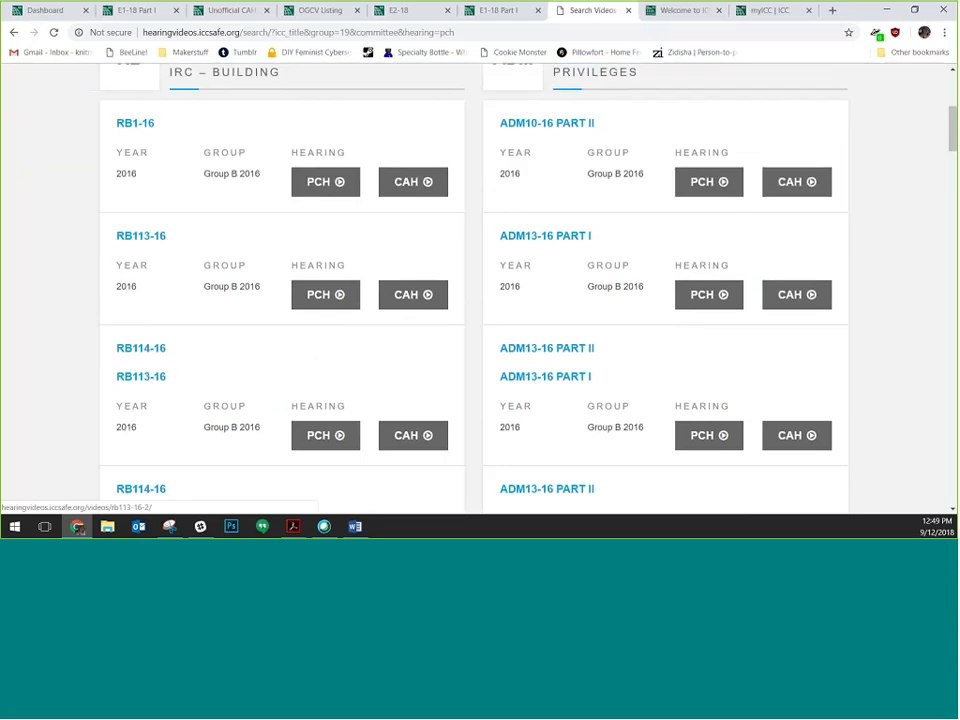
scroll(407, 476, down, 4)
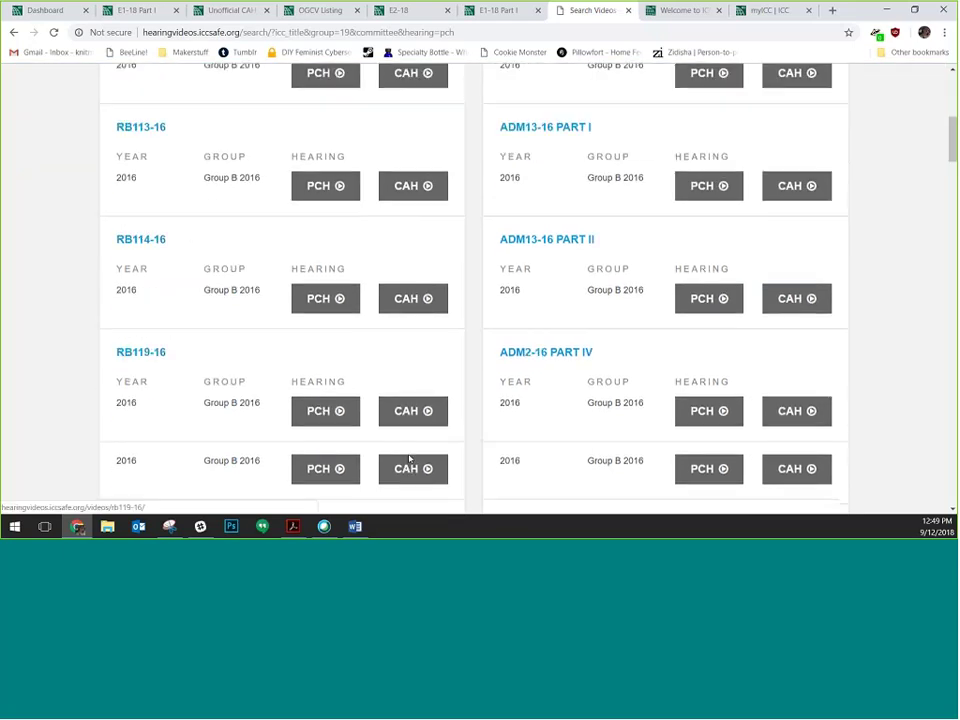
scroll(408, 458, down, 4)
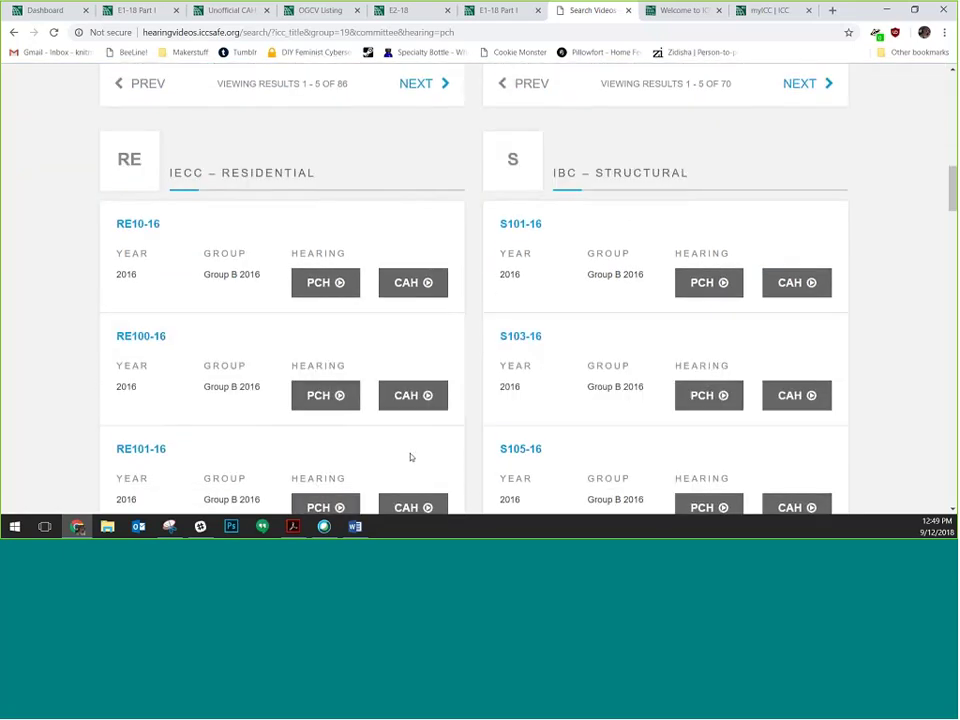
scroll(308, 340, up, 4)
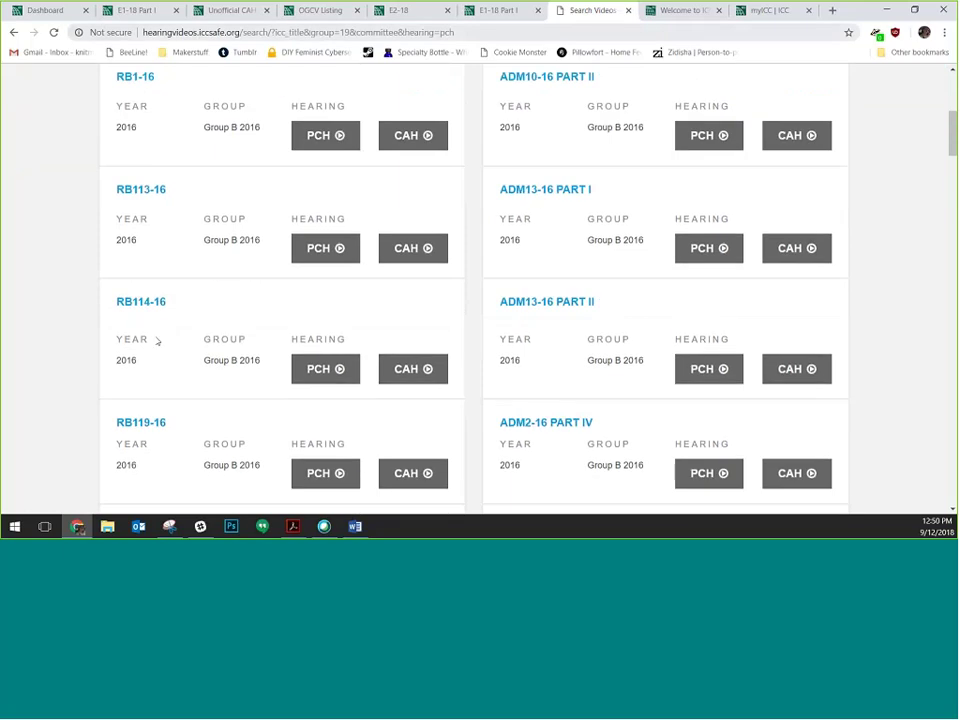
scroll(338, 295, up, 5)
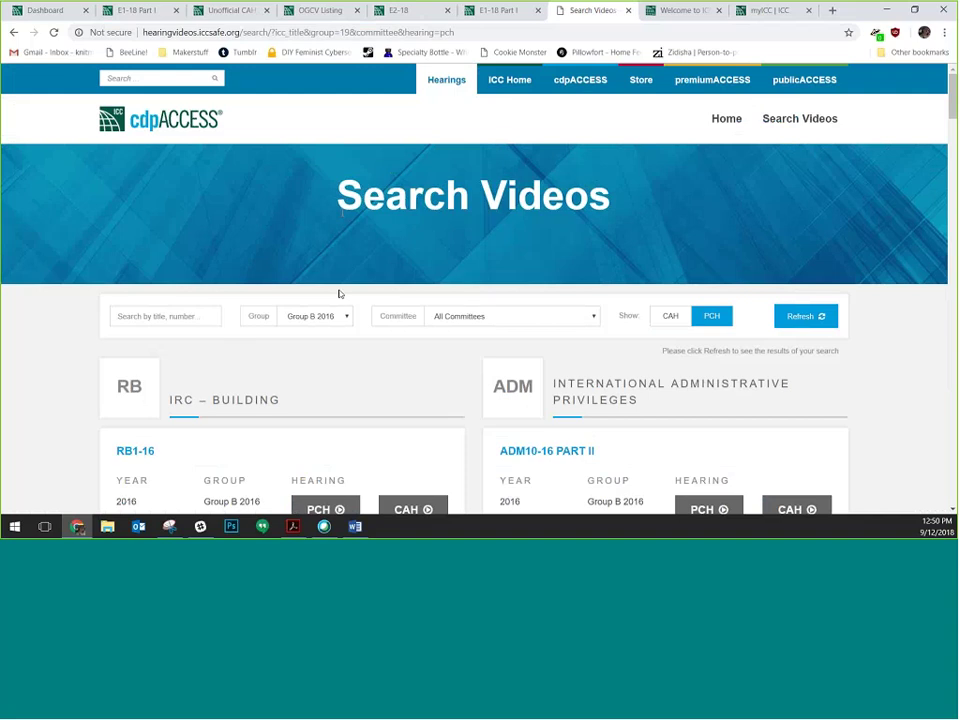
Return to the E1-18 Part I ballot and recap its PCH results, original proposal, ROCAH, public comments, videos and voting options
click(420, 12)
click(495, 12)
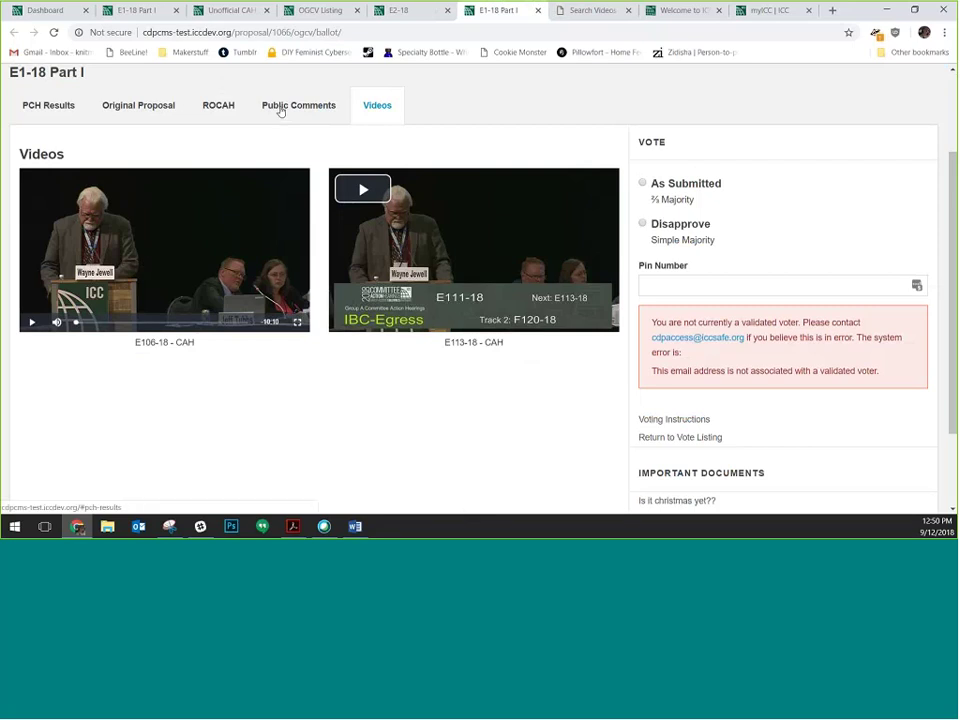
click(30, 105)
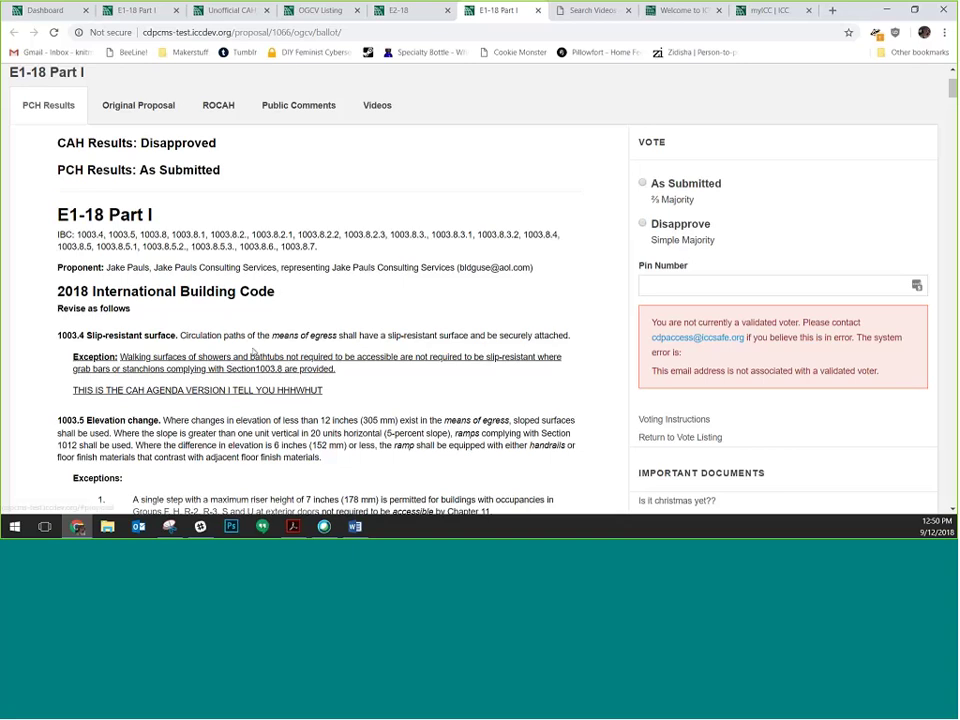
click(138, 105)
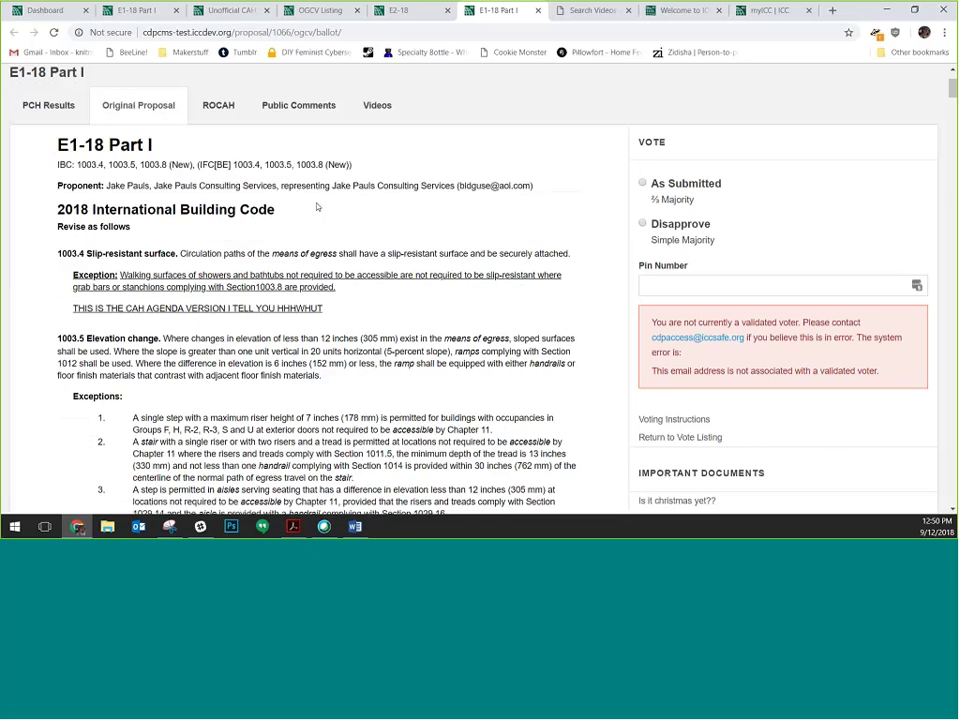
click(218, 105)
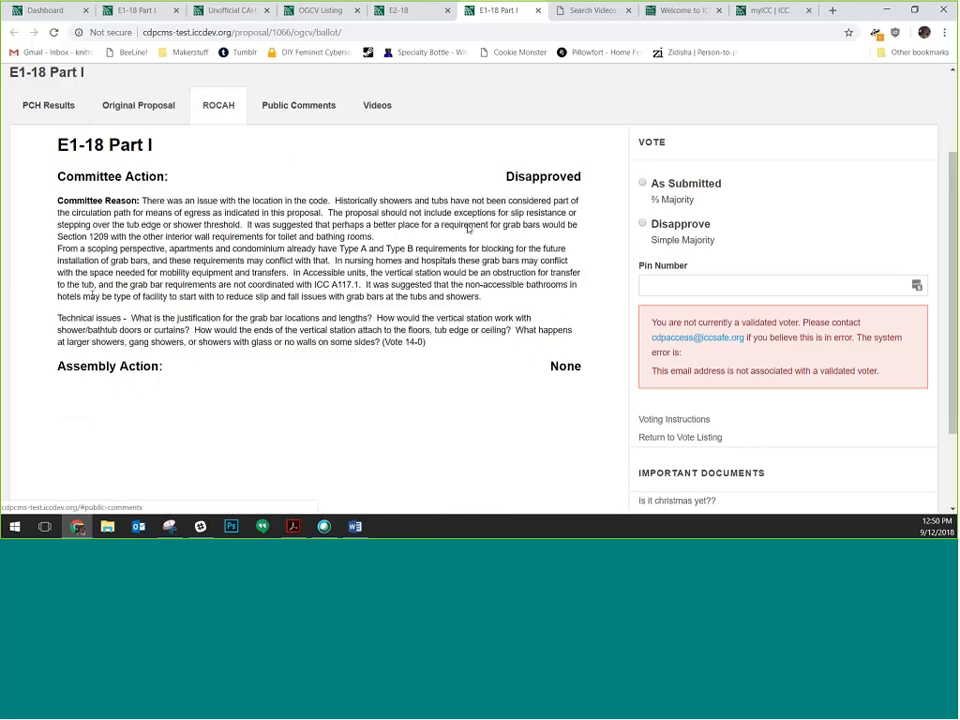
click(298, 105)
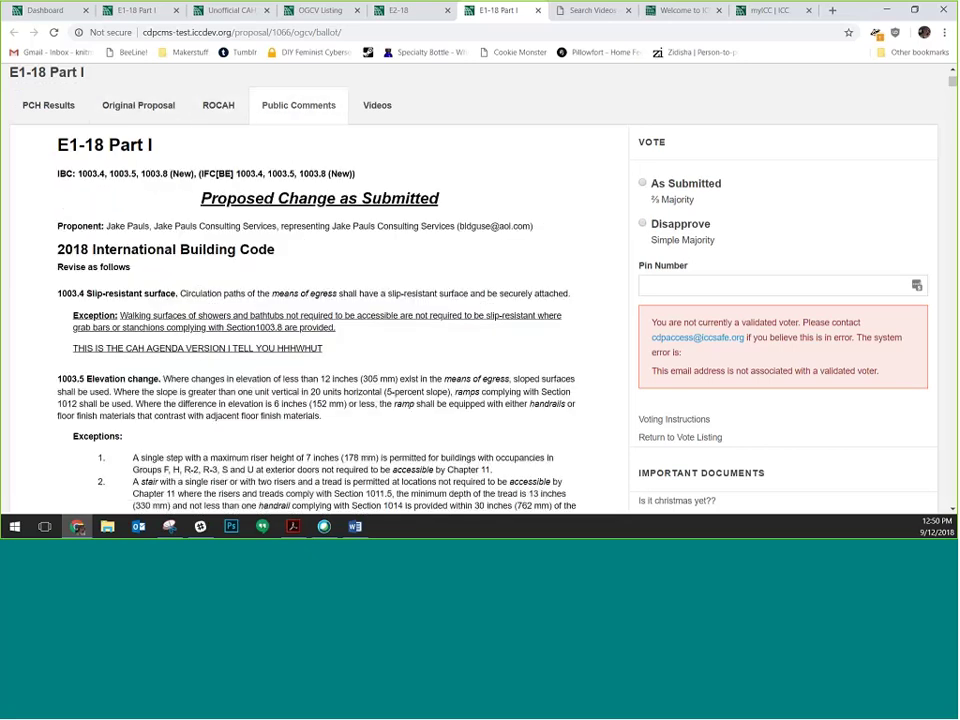
click(382, 108)
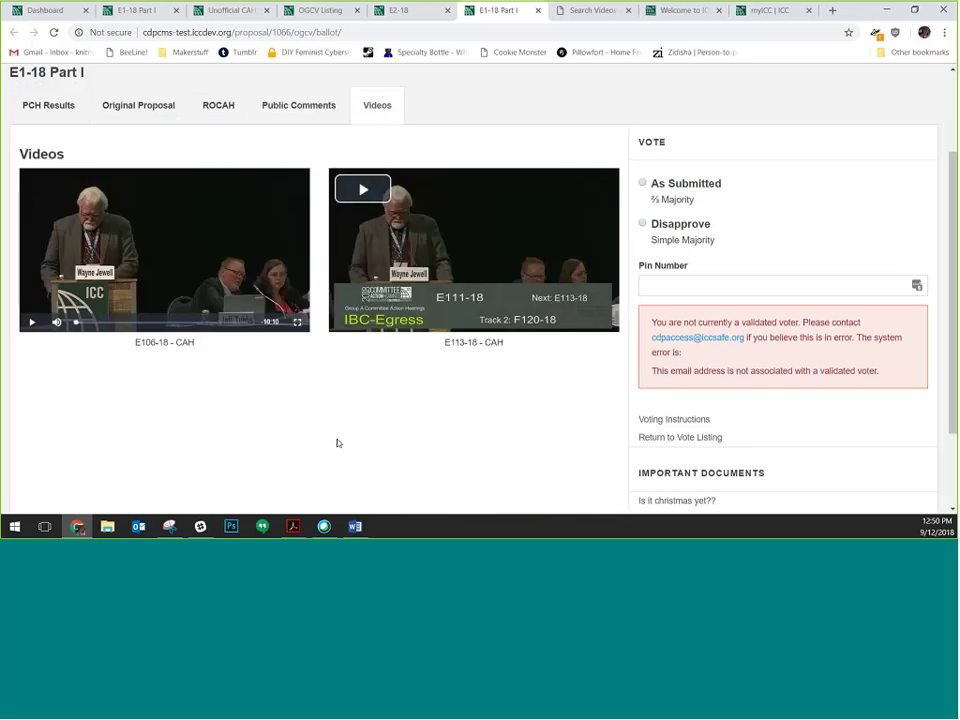
scroll(857, 214, down, 1)
scroll(857, 214, up, 3)
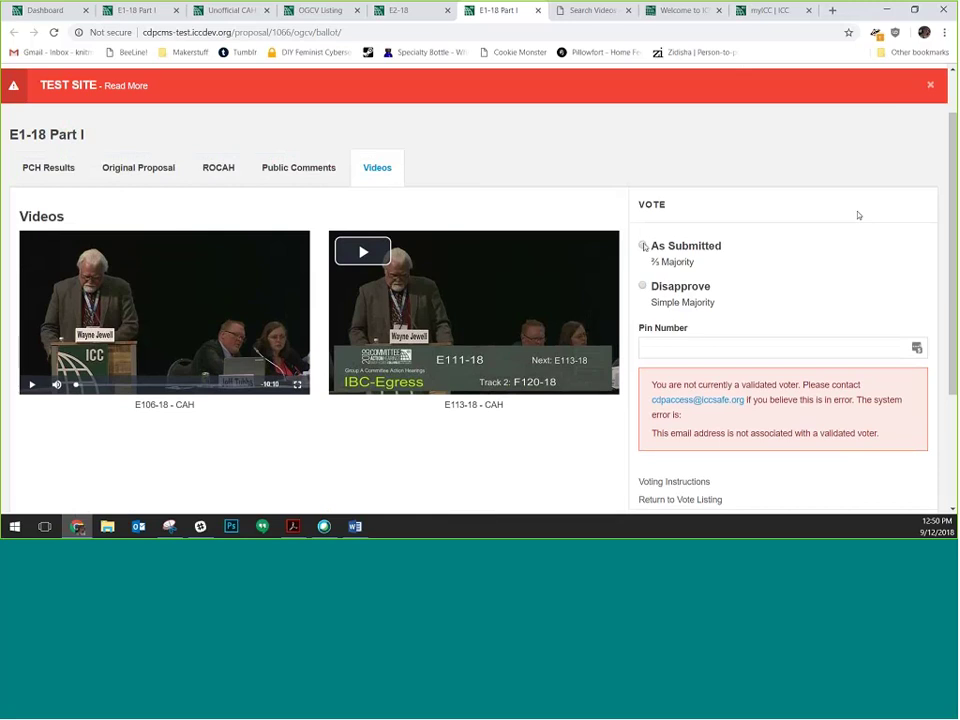
Choose As Submitted as the vote on the E1-18 Part I ballot and make the Pin Number field ready for entry
click(643, 284)
click(678, 260)
click(700, 347)
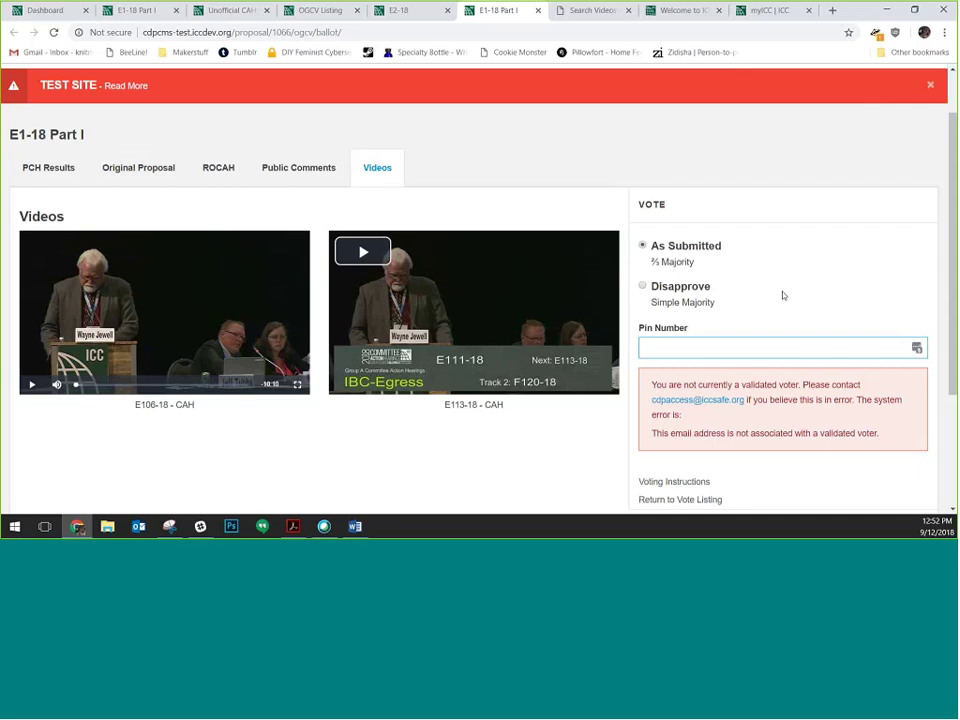
Highlight the system error in the ballot's voter validation notice and examine the Voting Instructions and Return to Vote Listing links
scroll(783, 295, down, 2)
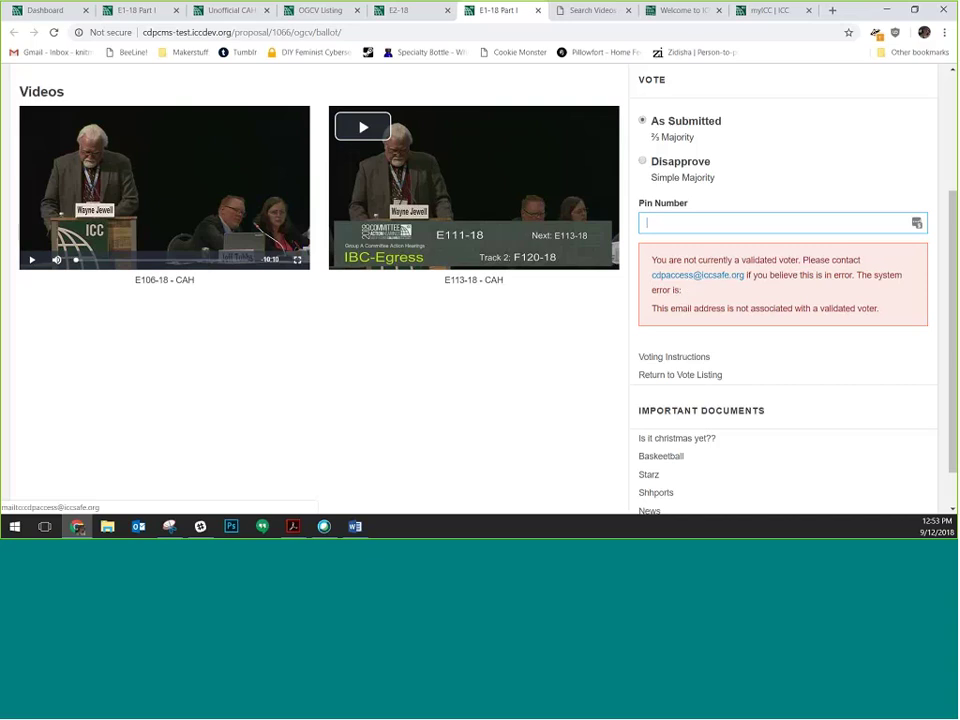
drag(651, 309, 898, 320)
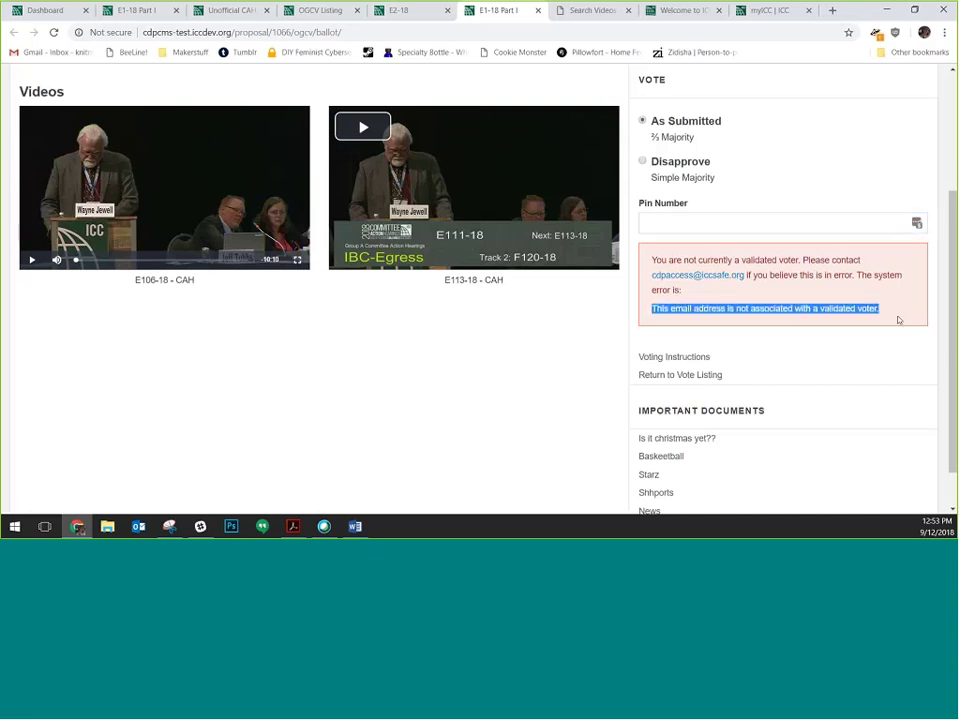
click(898, 320)
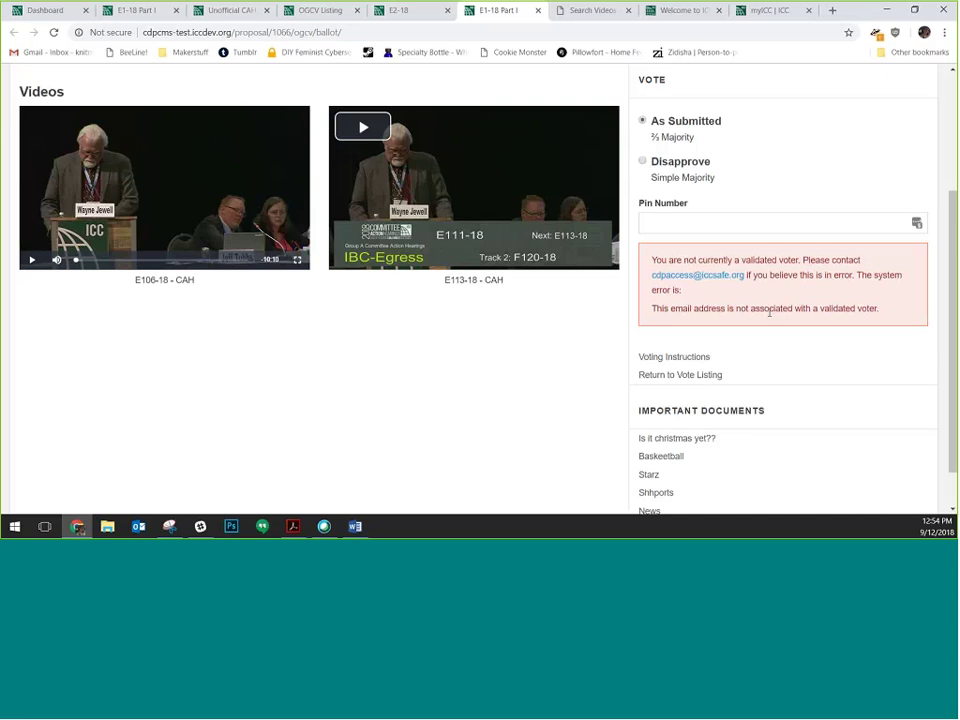
click(670, 357)
scroll(47, 155, up, 1)
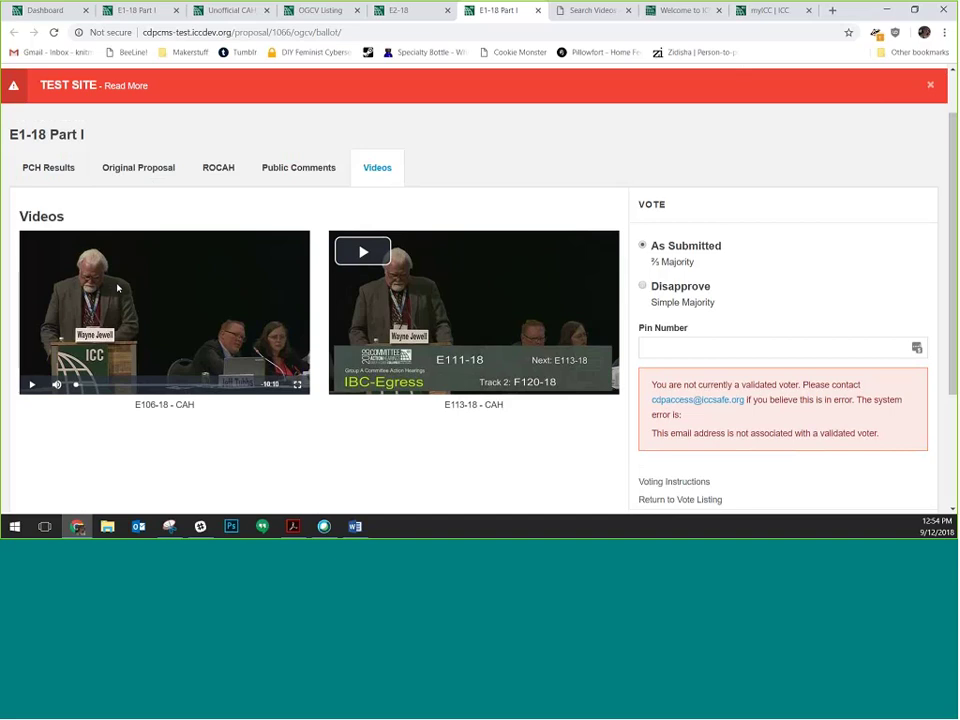
scroll(793, 304, down, 1)
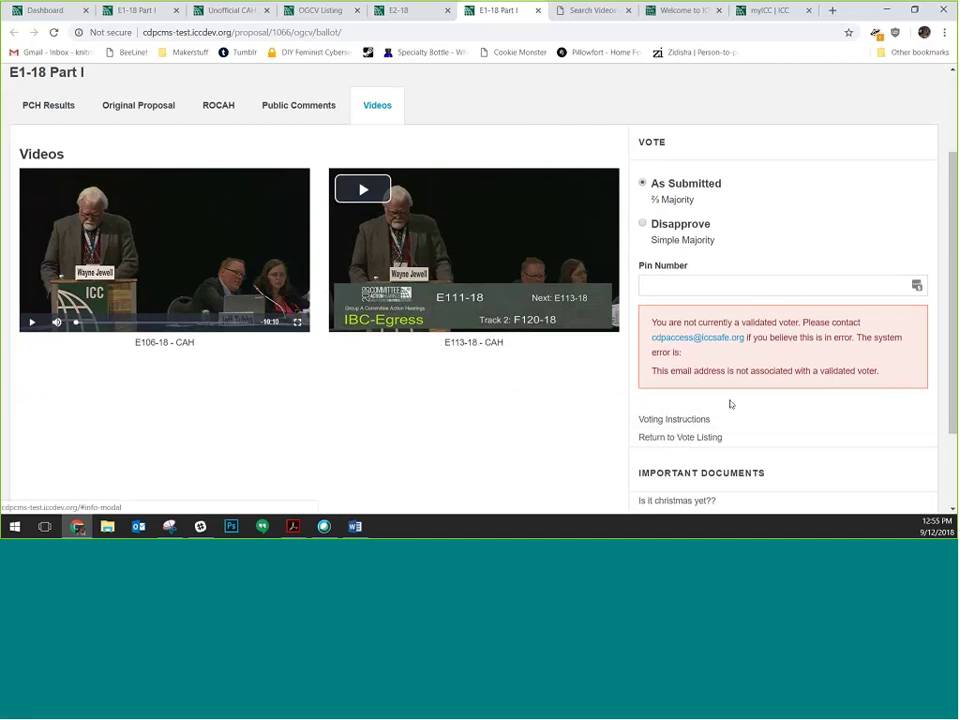
scroll(729, 403, down, 1)
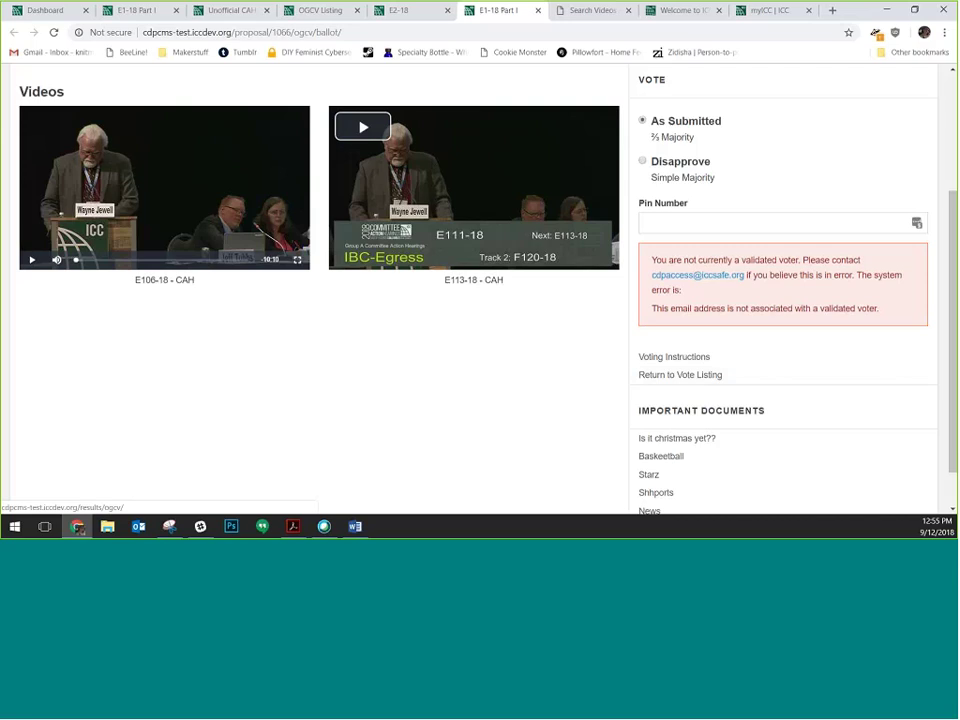
Close the E2-18 ballot and return to the E1-18 Part I ballot
click(393, 11)
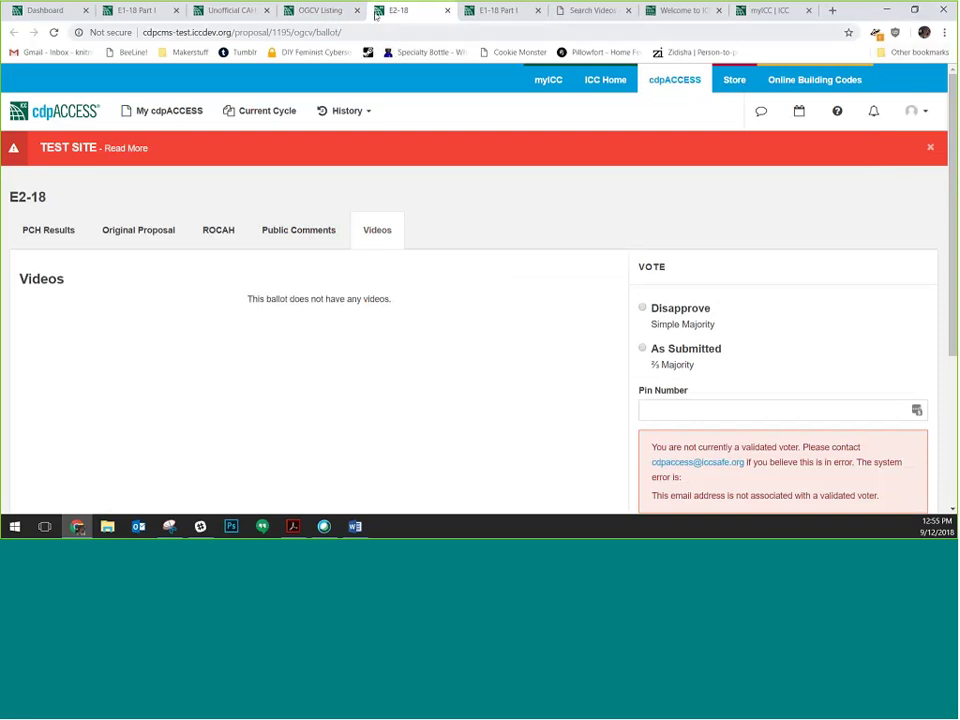
drag(376, 14, 271, 49)
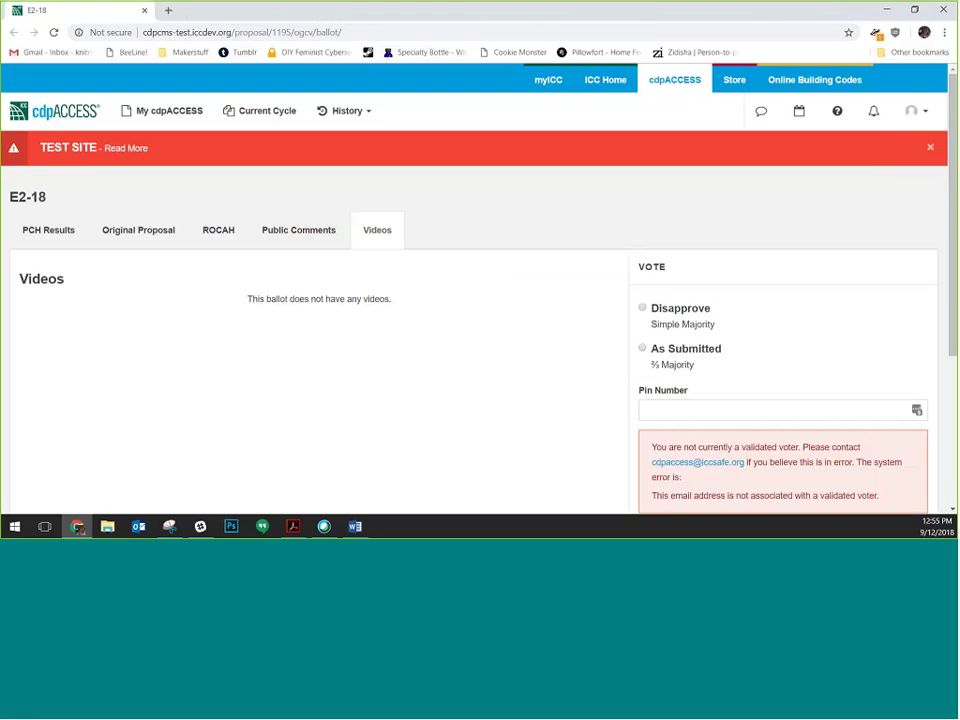
click(144, 10)
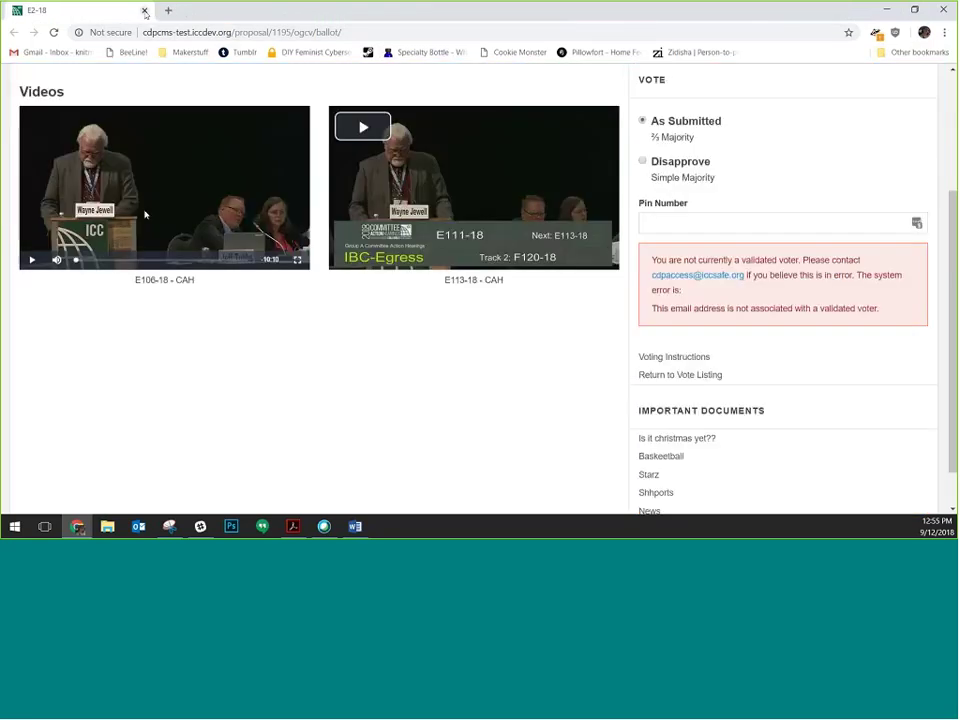
key(ctrl+shift+Tab)
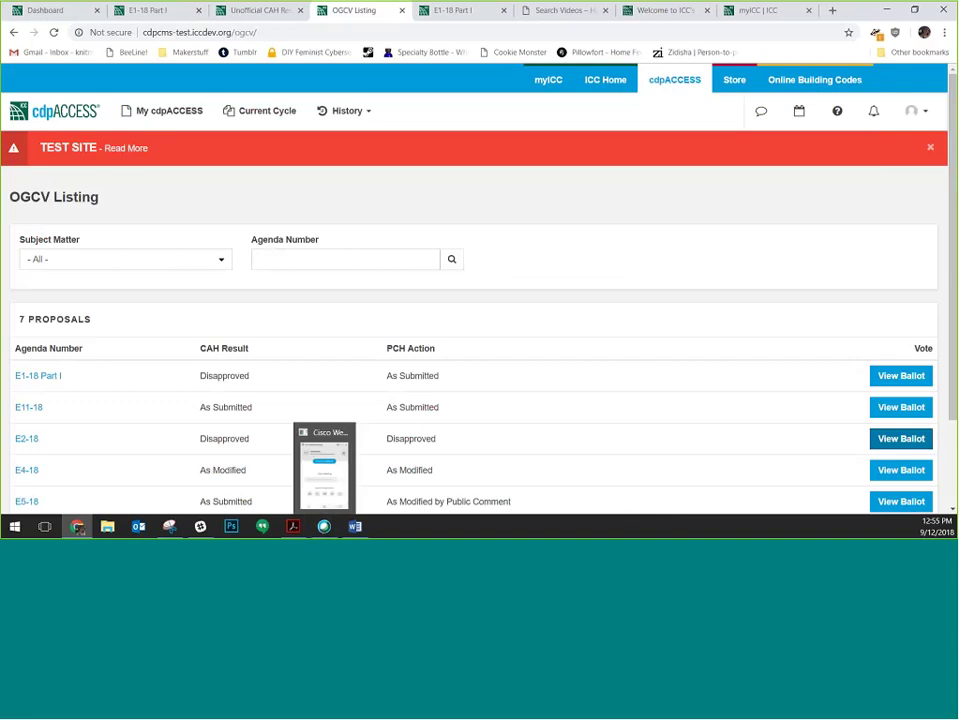
click(440, 22)
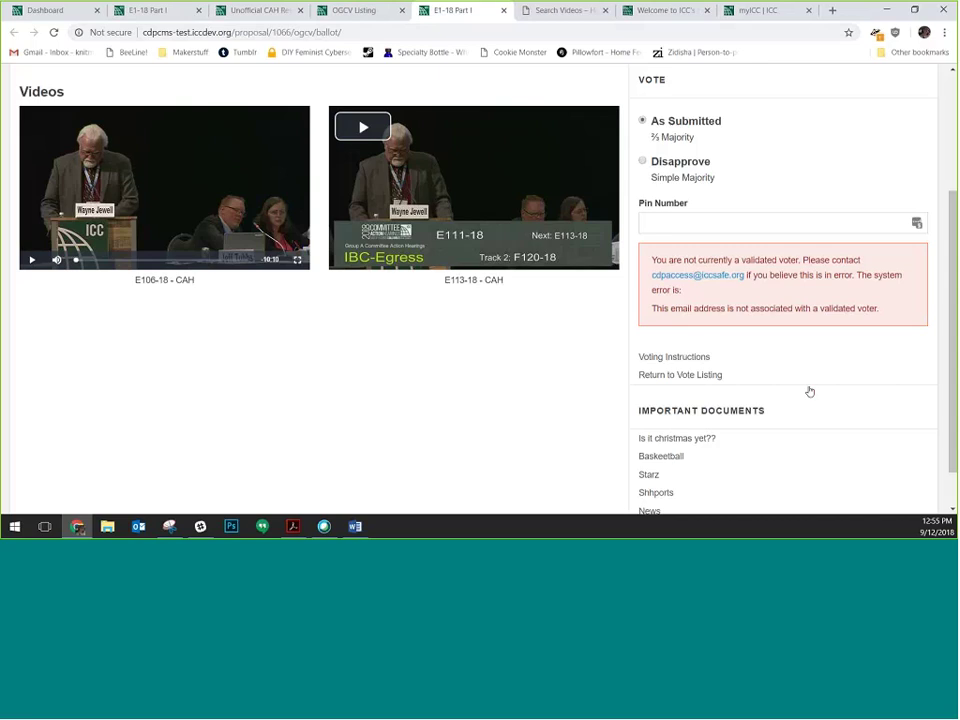
Examine the ballot's Important Documents and voting options, and highlight the E106-18 - CAH video title
scroll(810, 392, down, 1)
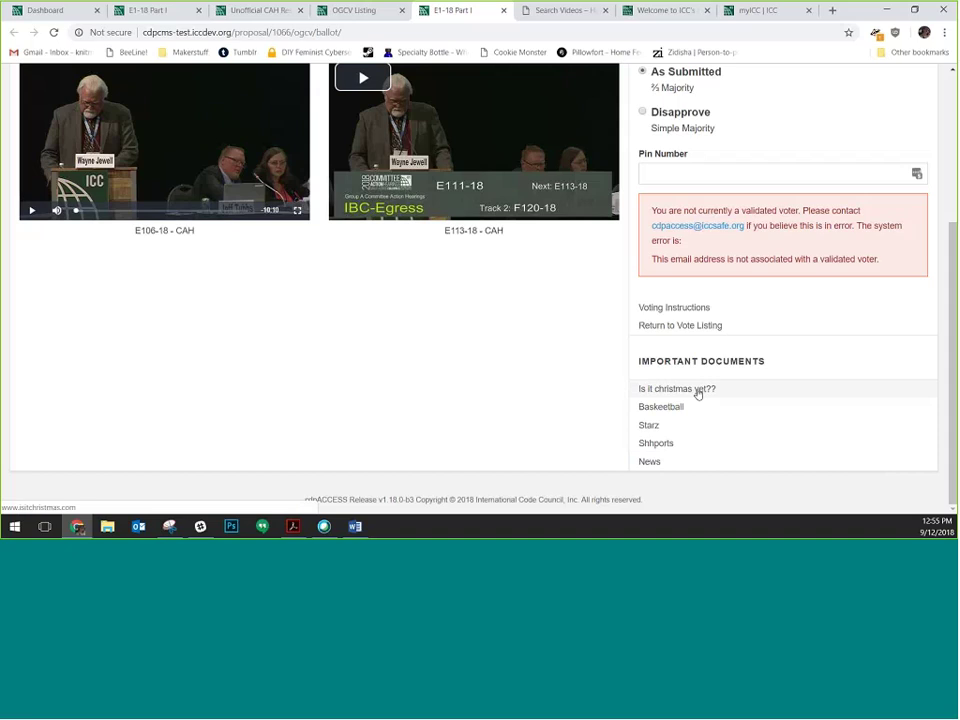
scroll(693, 405, up, 3)
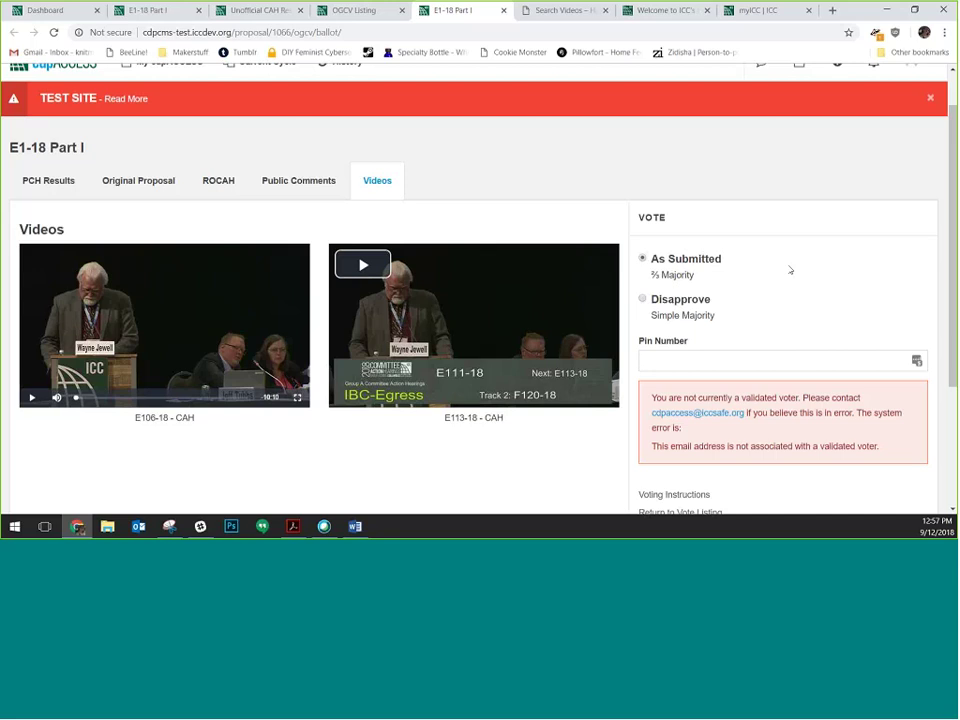
scroll(126, 490, up, 1)
drag(128, 491, 206, 469)
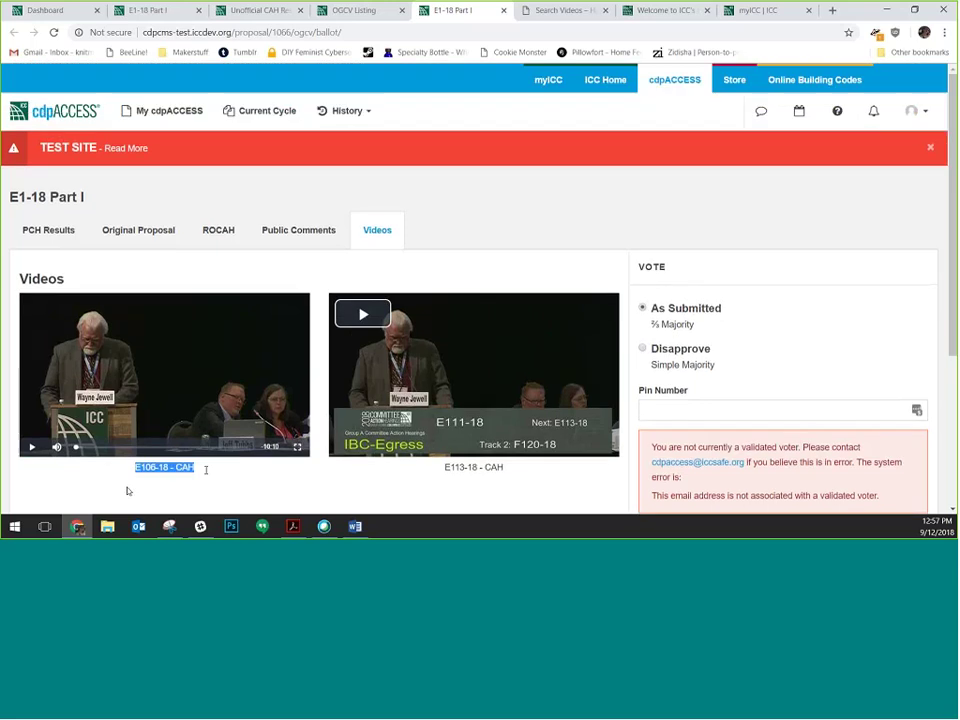
scroll(286, 485, down, 3)
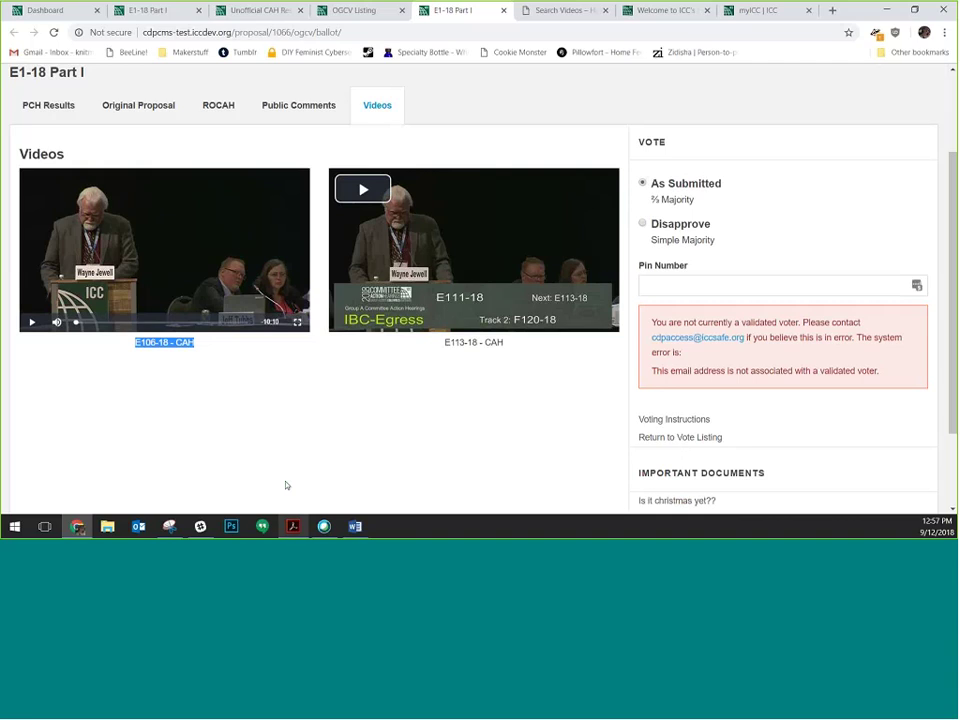
mouse_move(293, 526)
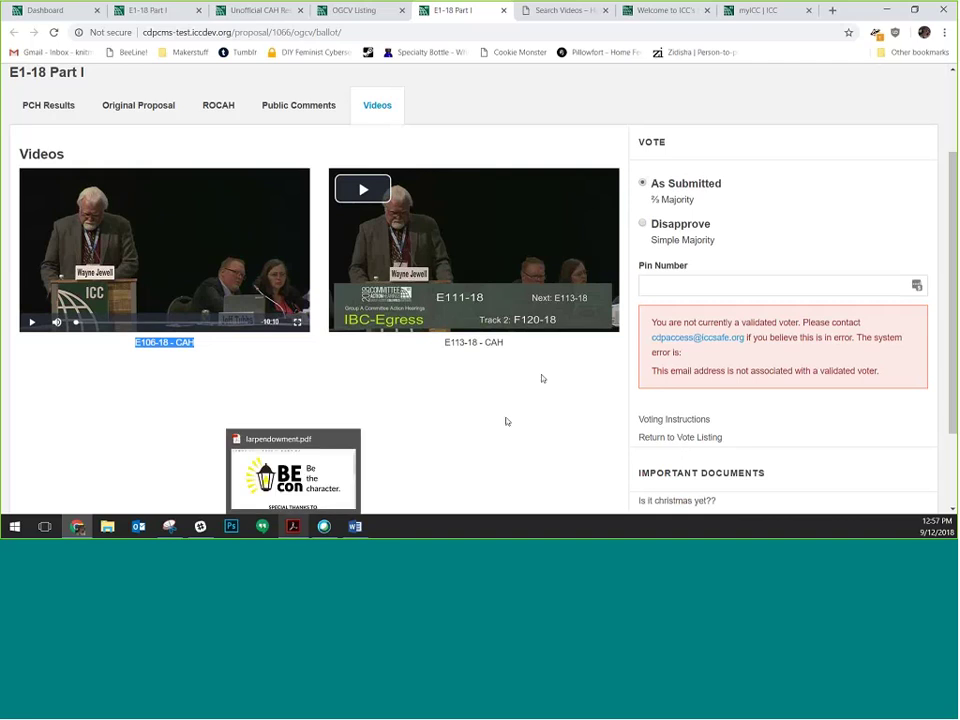
click(507, 421)
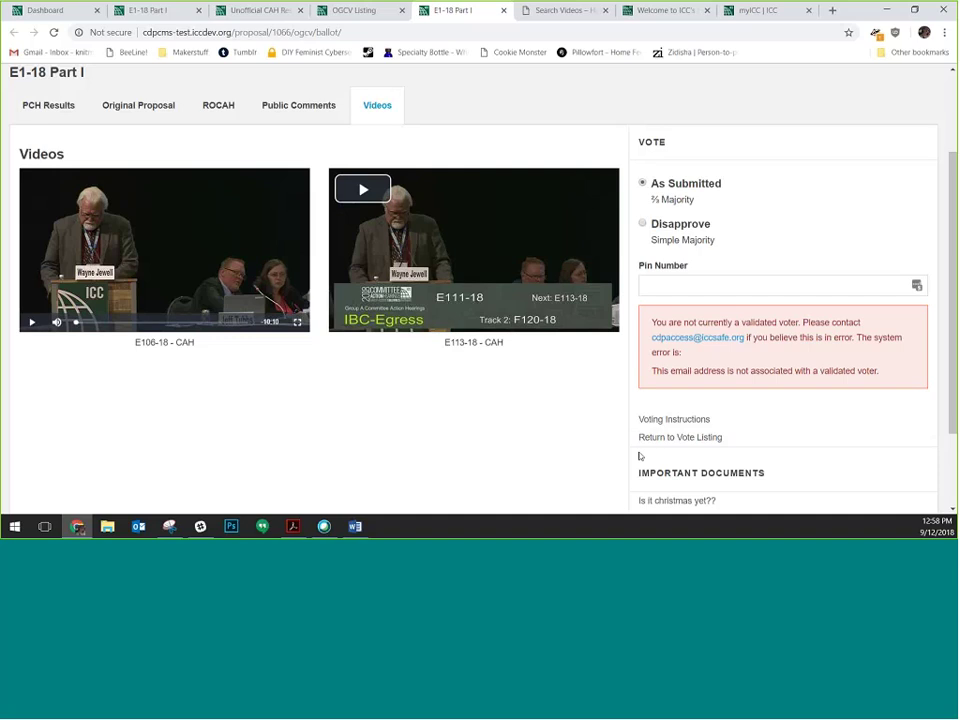
Show the PCH Results of the E1-18 Part I ballot again
scroll(48, 228, up, 1)
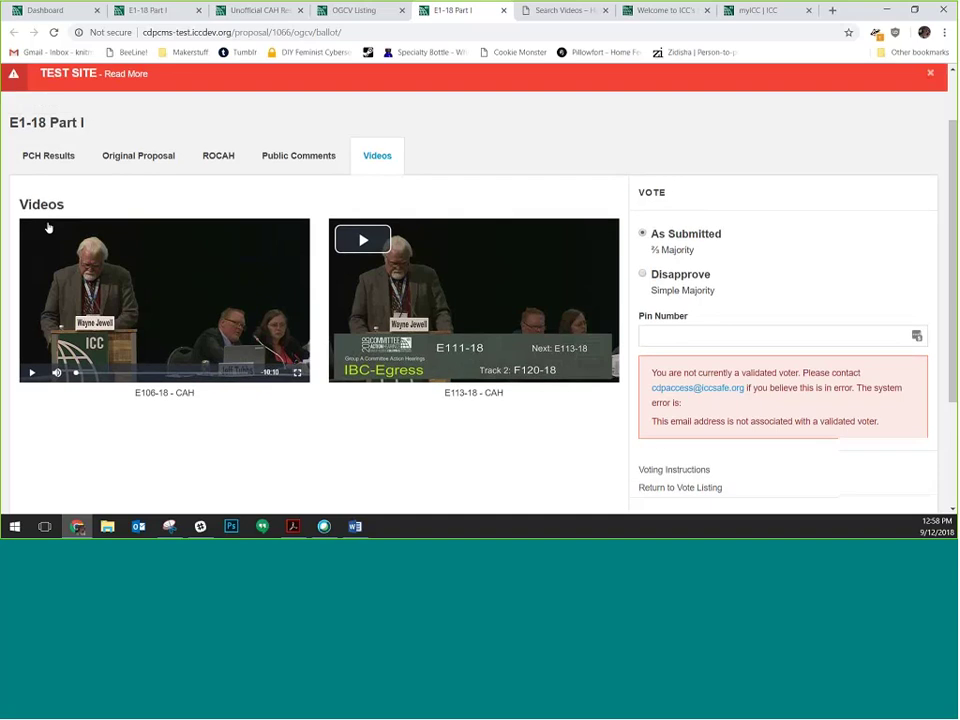
scroll(50, 232, up, 1)
click(58, 238)
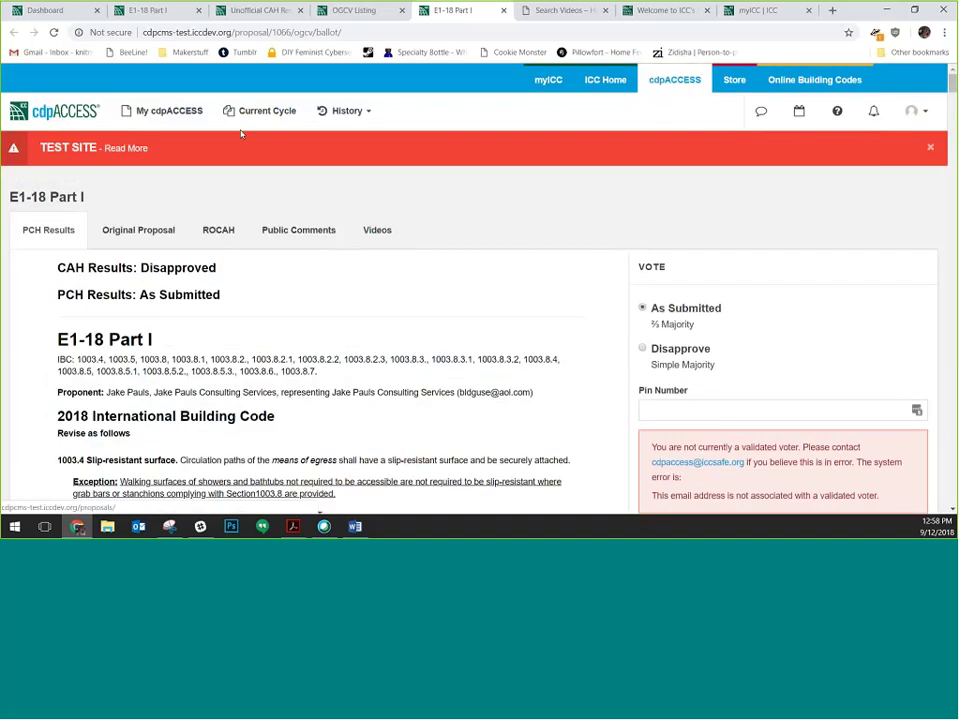
Go from the OGCV Listing to the account's Profile Settings to check the voter status for Assembly Motions and OGCV
click(340, 10)
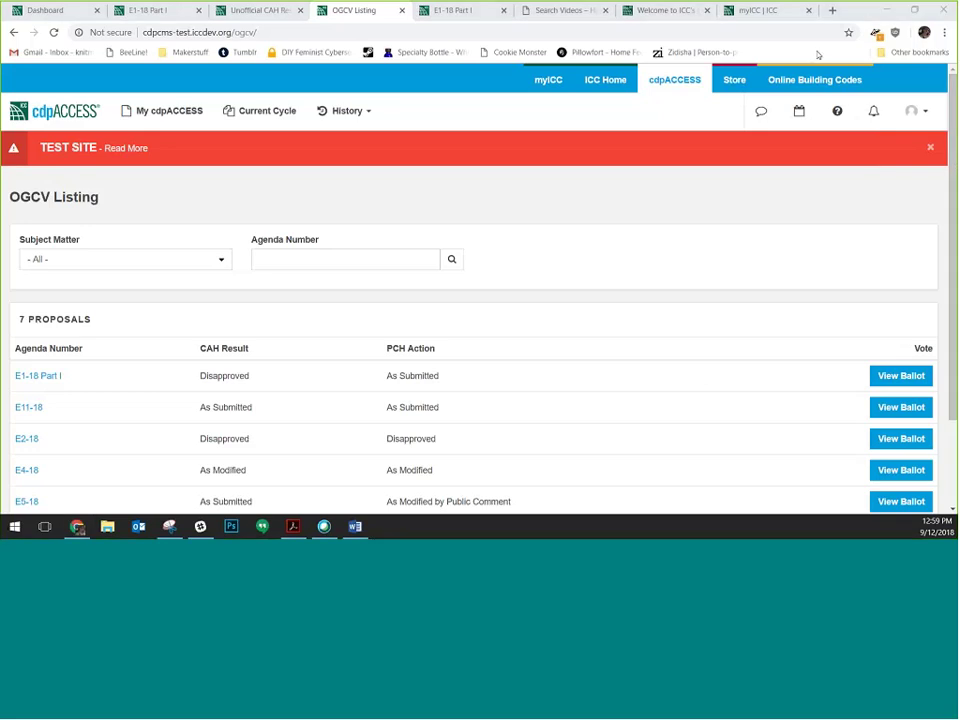
click(918, 112)
click(928, 150)
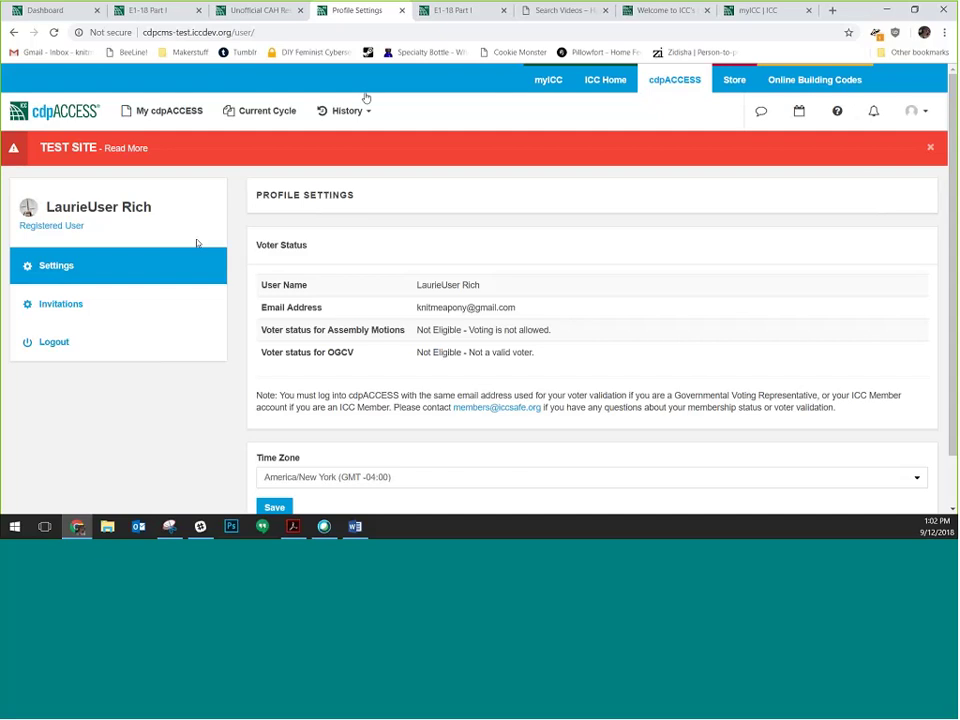
Open the current cycle's Assembly Motion Result Listing and examine its Committee Action filter options and the listed proposals' final results
click(260, 113)
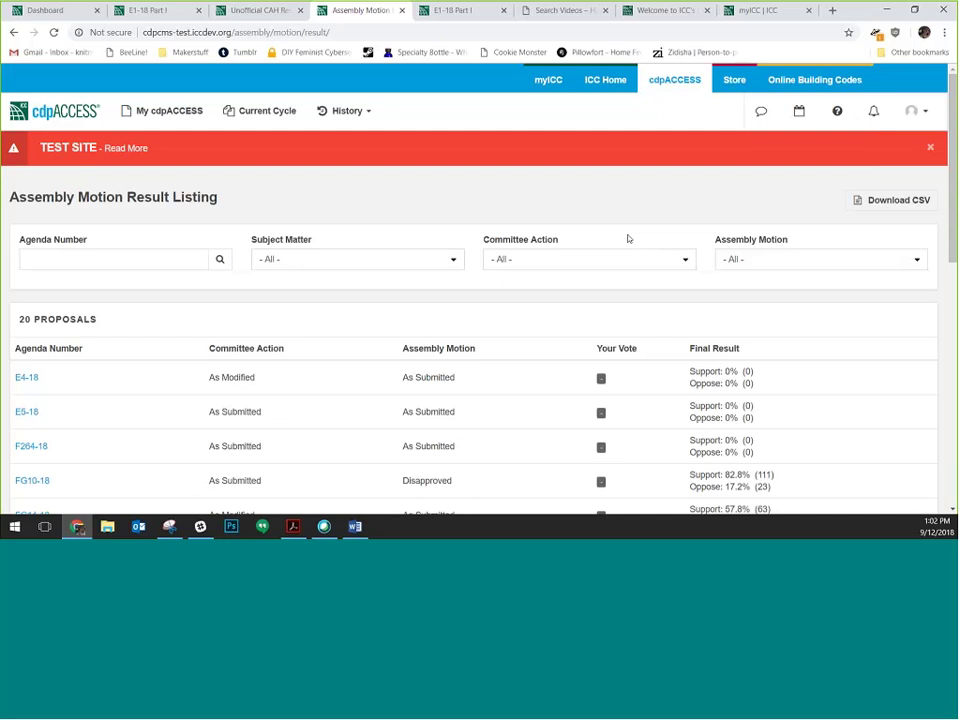
scroll(628, 238, down, 1)
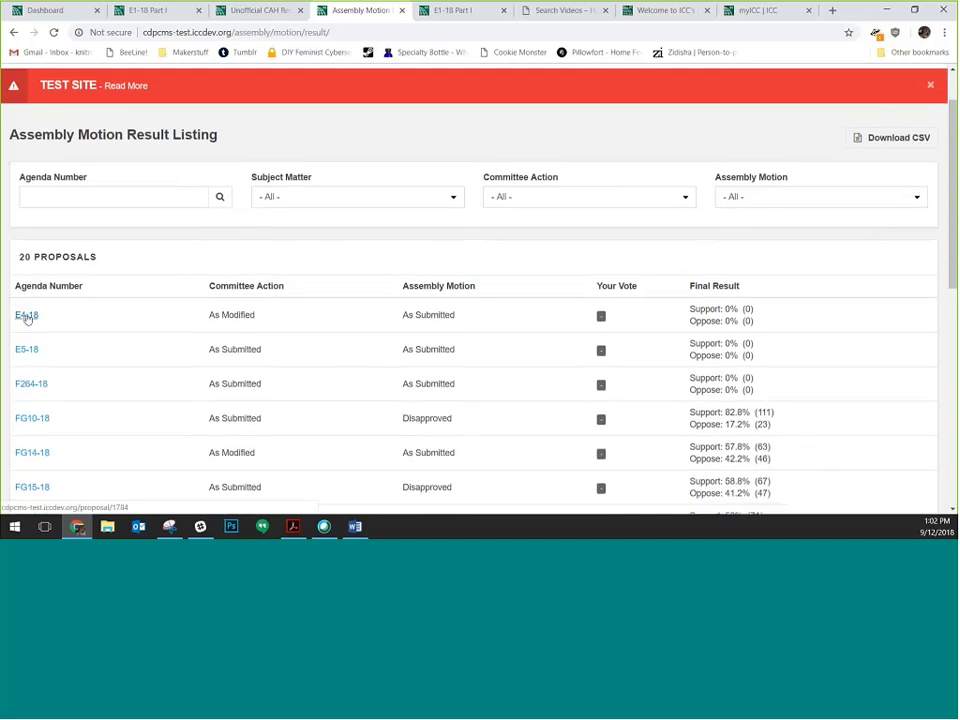
click(357, 197)
click(572, 199)
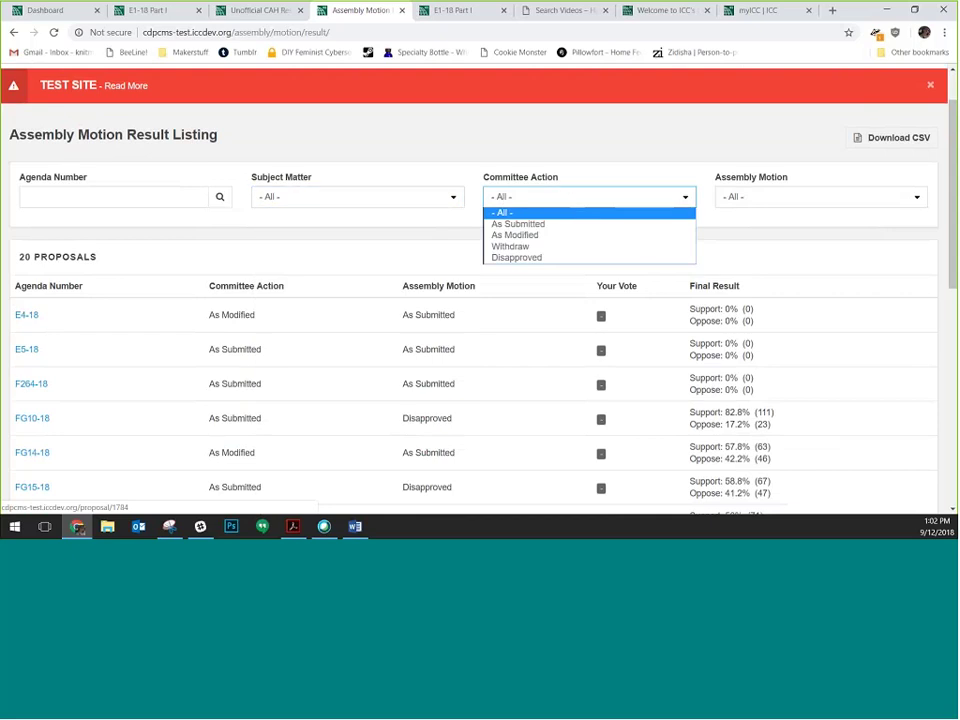
click(458, 229)
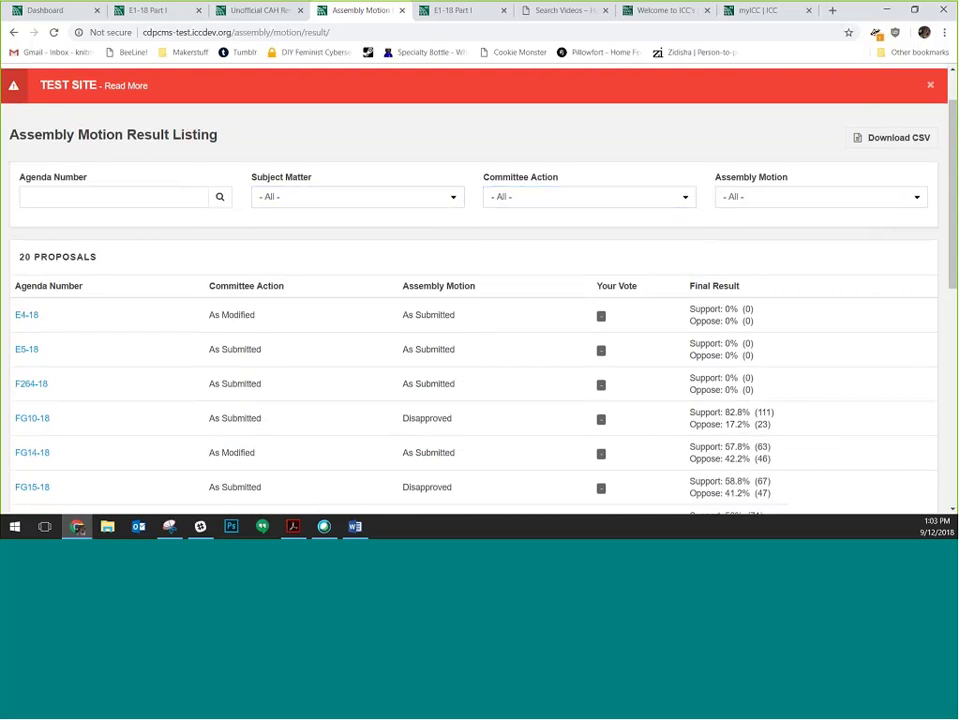
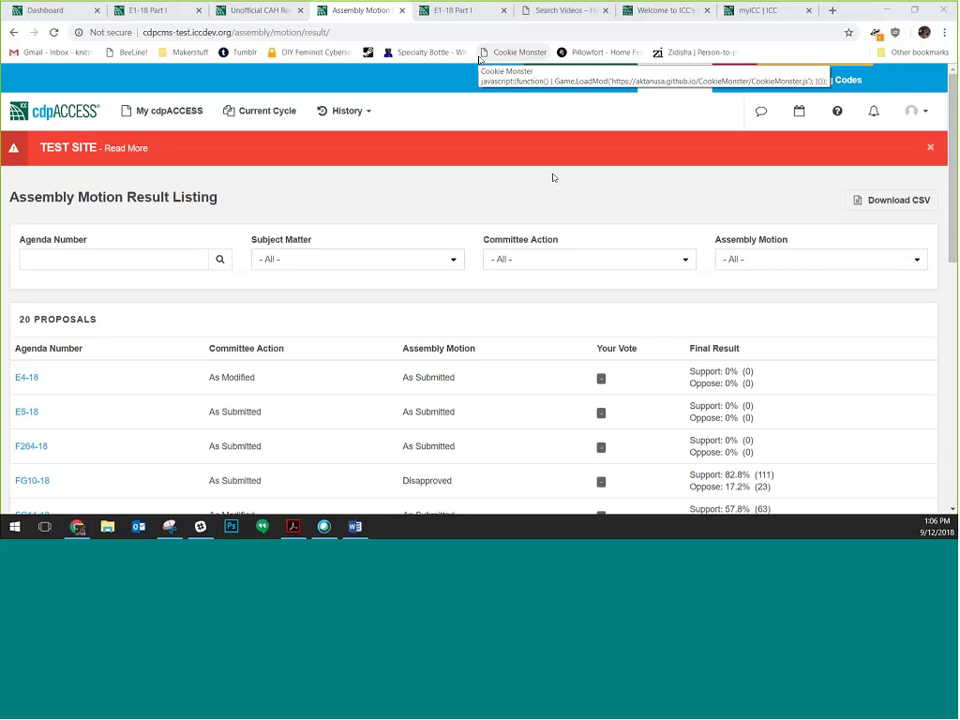
click(480, 56)
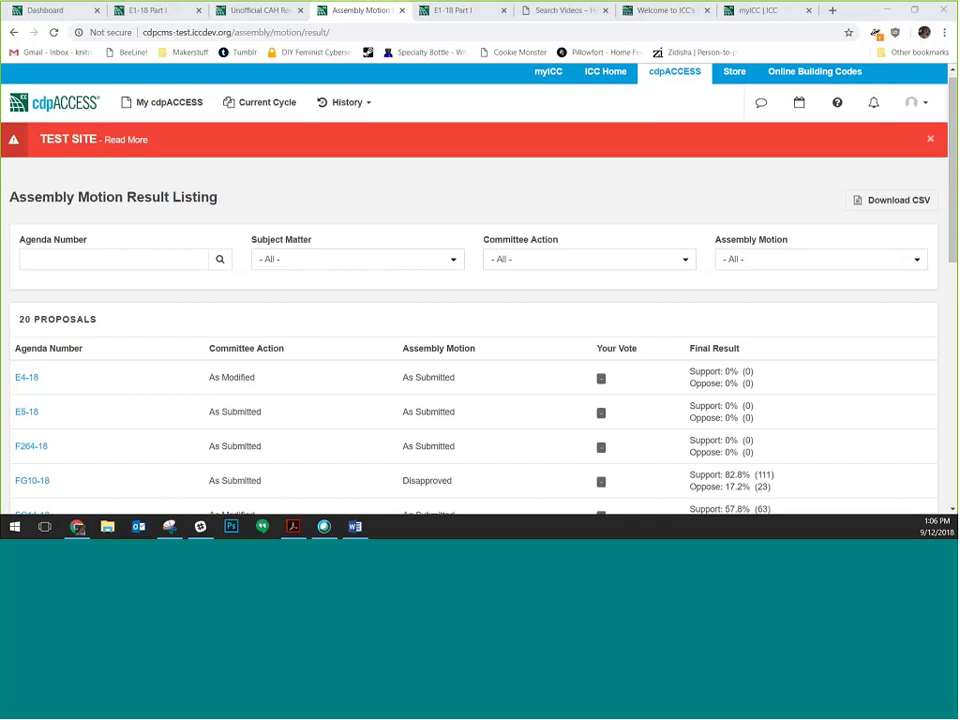
scroll(438, 311, down, 1)
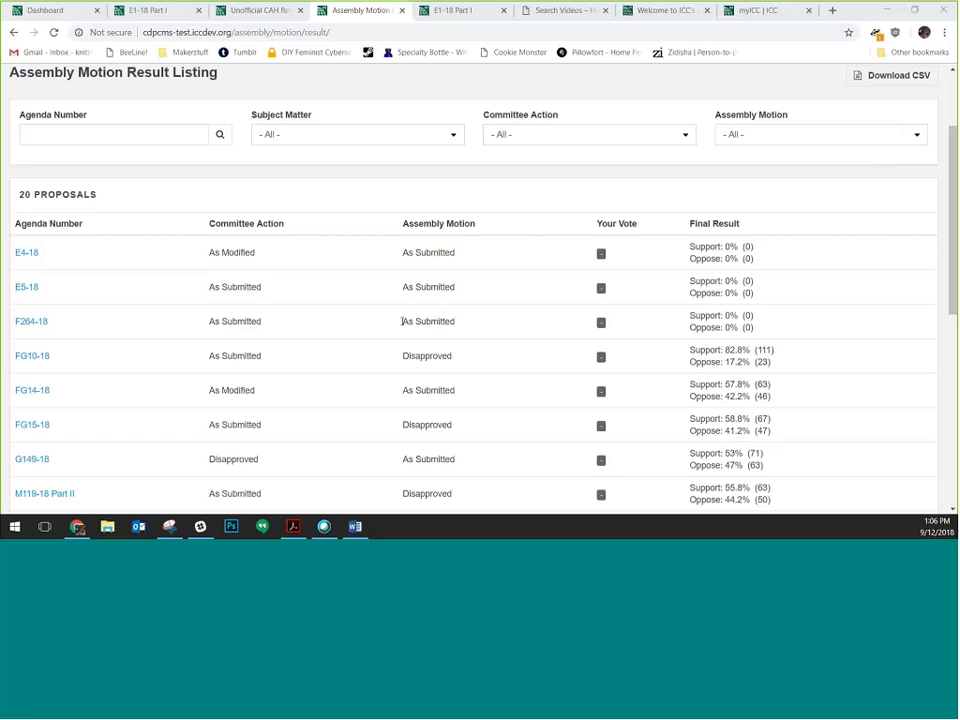
Open the home page of the Hearing Videos site, and return to the E1-18 Part I ballot
click(587, 12)
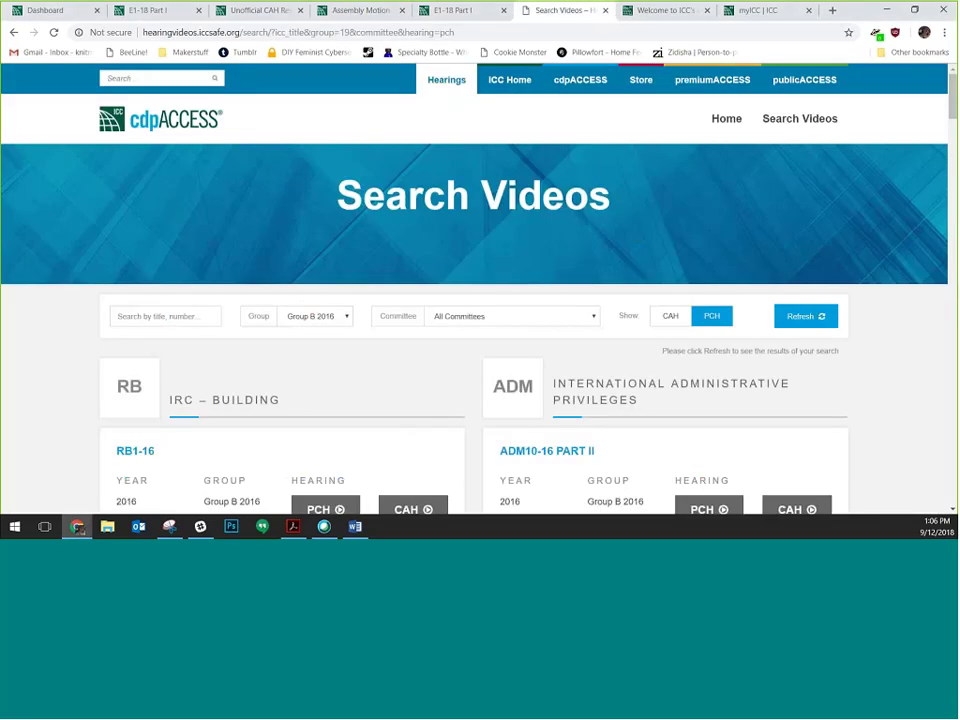
click(112, 120)
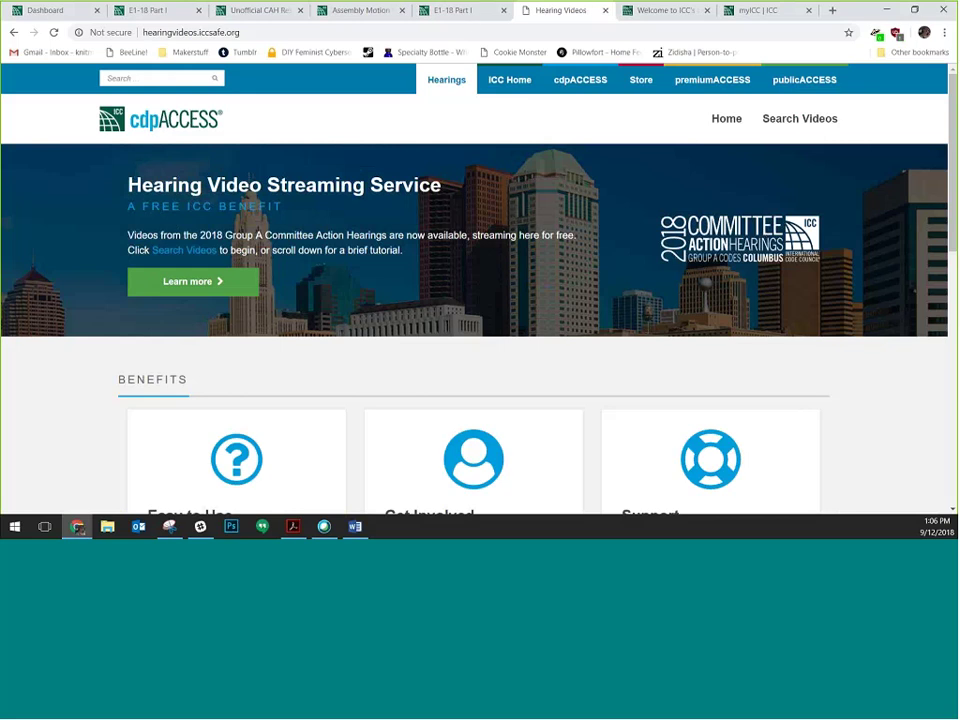
click(460, 12)
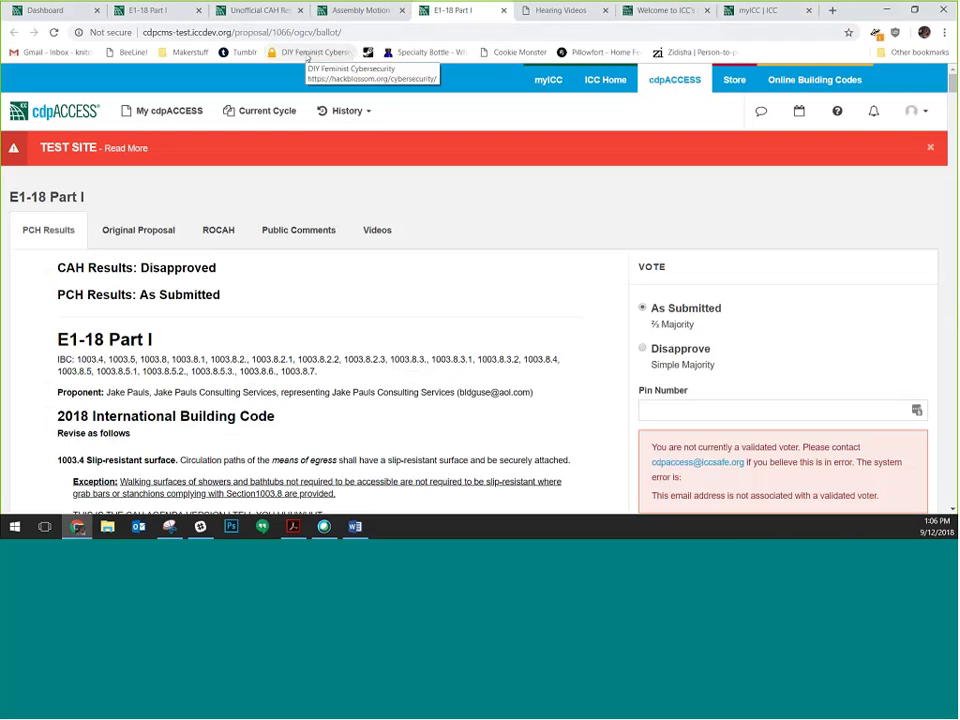
Open the publicACCESS site codes.iccsafe.org in a new browser tab and try to log in with the prefilled email and password
click(831, 12)
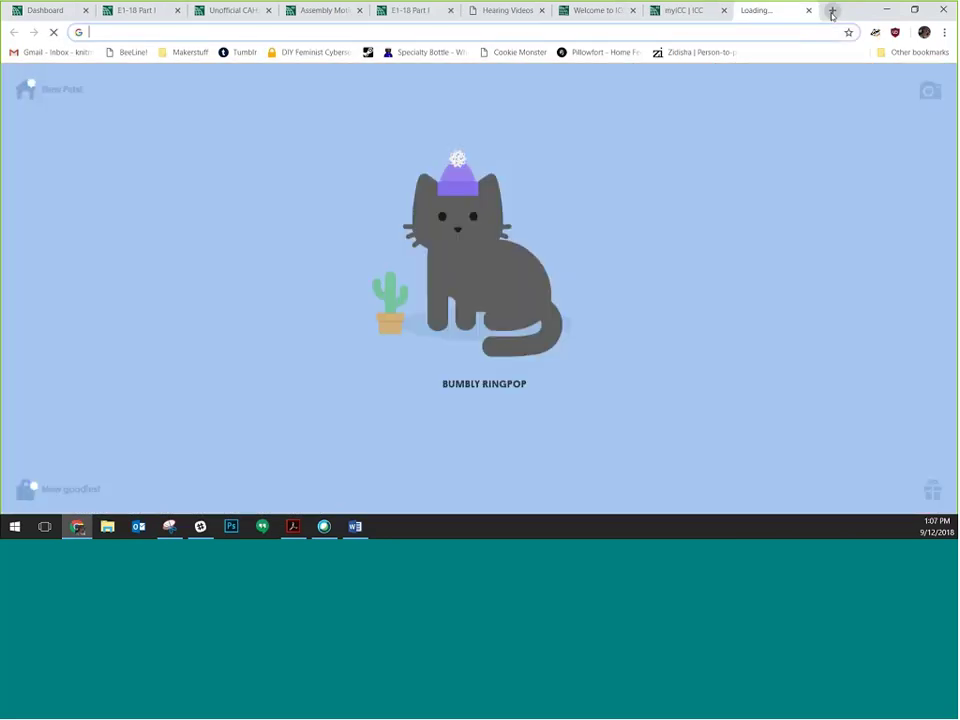
text(code)
key(Return)
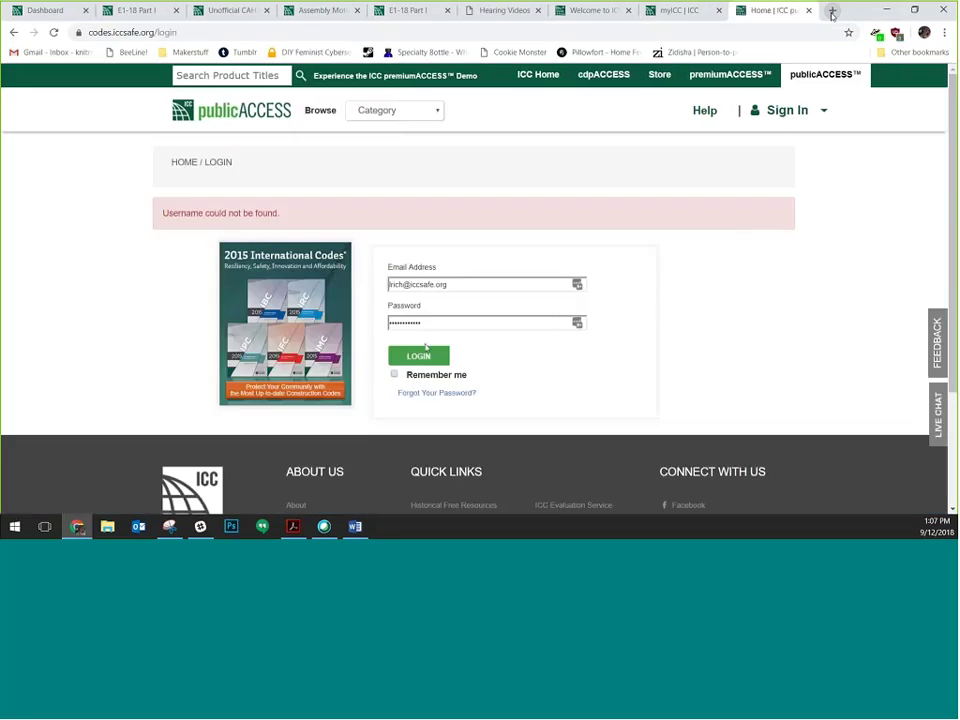
click(427, 362)
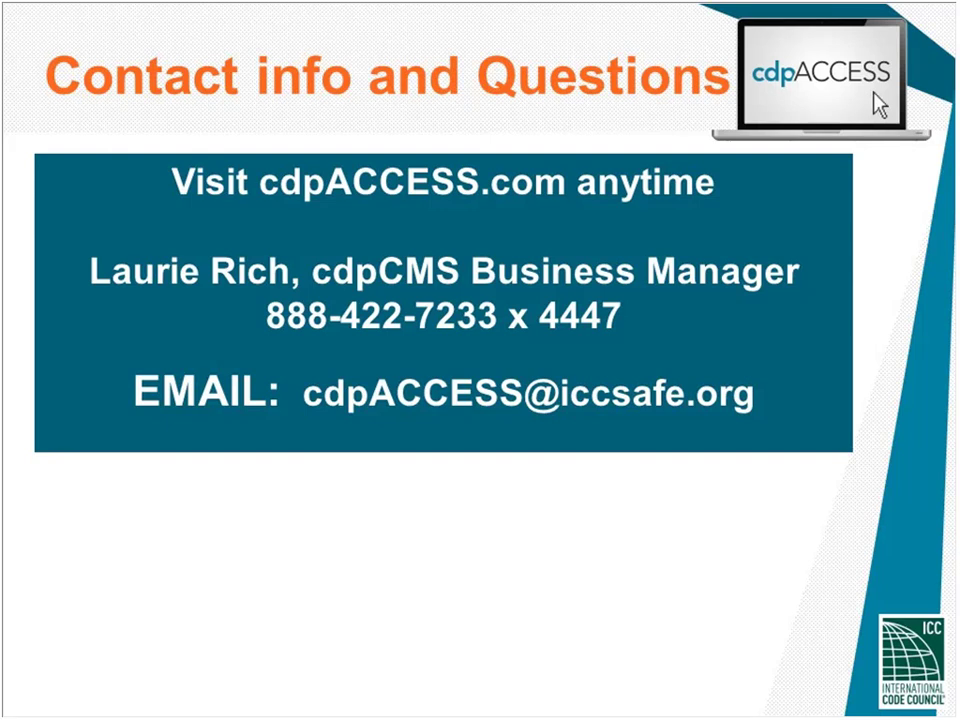
key(Right)
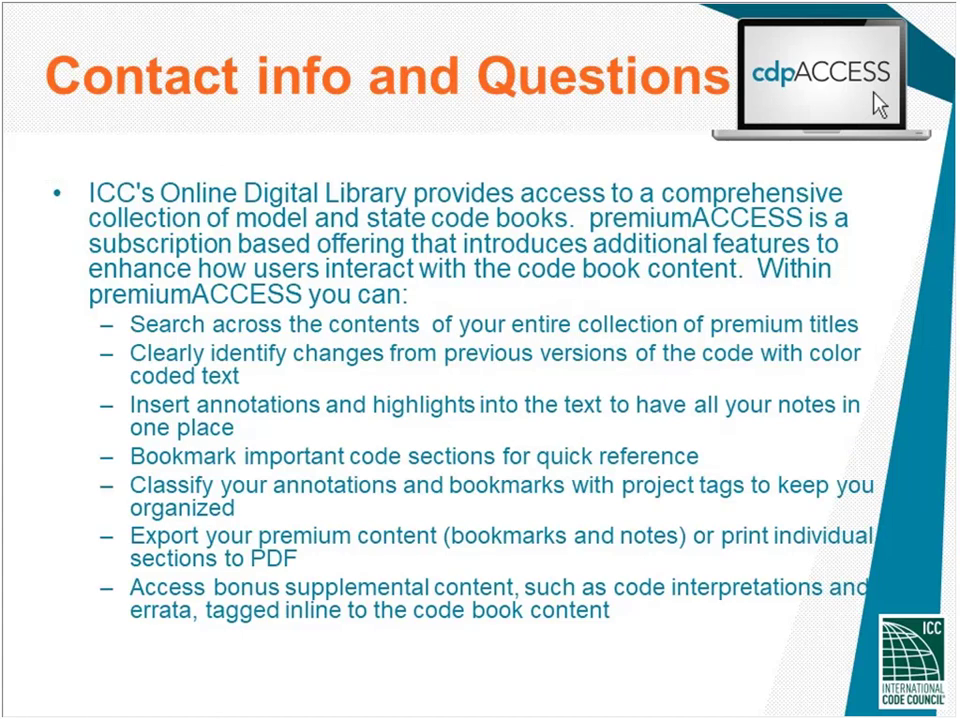